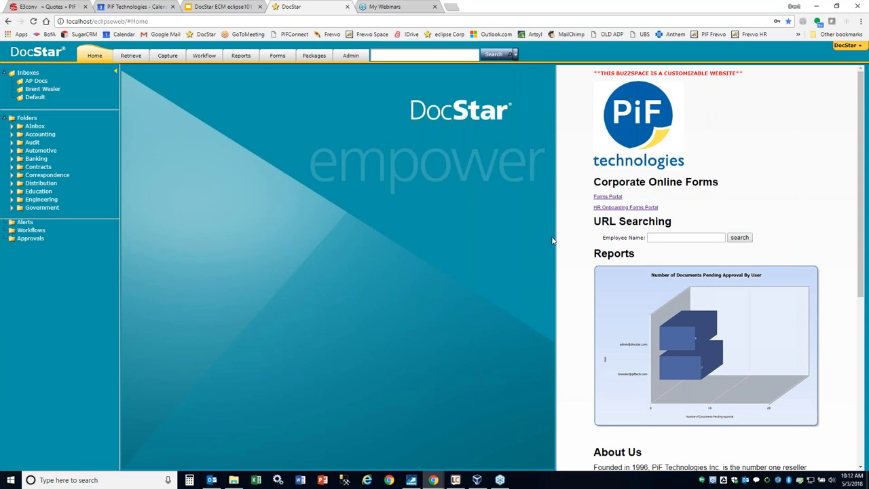
Step: Widen the BuzzSpace pane, follow its link to the PIF Technologies home page, and expand Accounting
left_click_drag(550, 235, 508, 227)
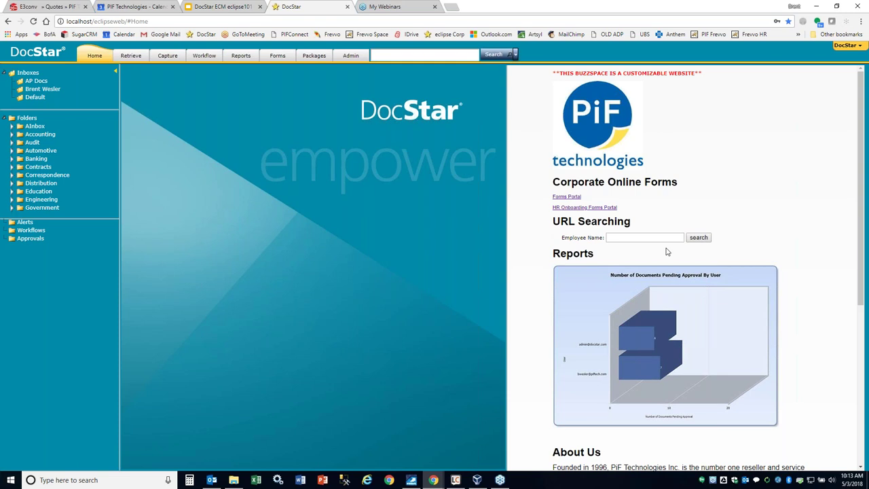
left_click(645, 237)
left_click(584, 207)
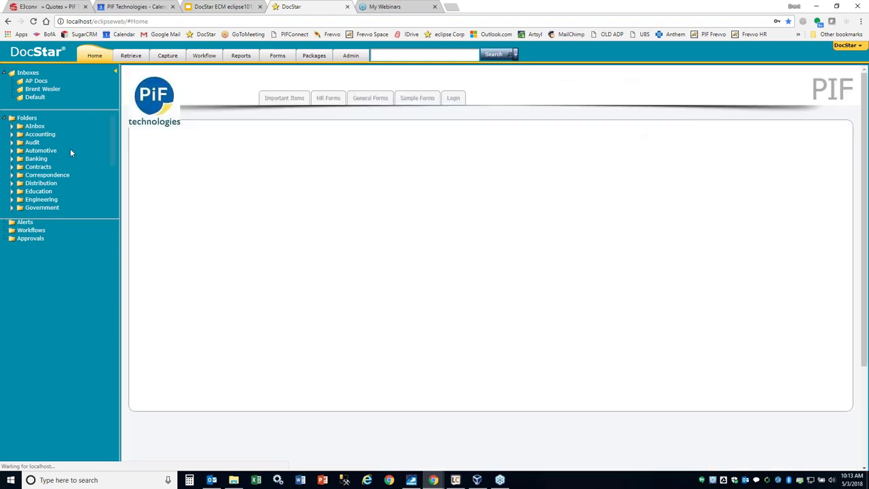
left_click(50, 134)
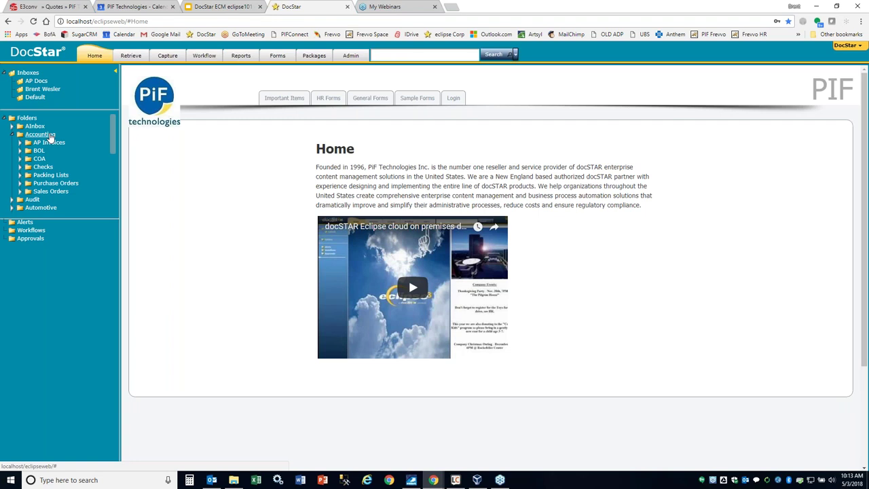
Step: Open Modify Security for the Accounting folder and move the dialog out of the way
right_click(49, 135)
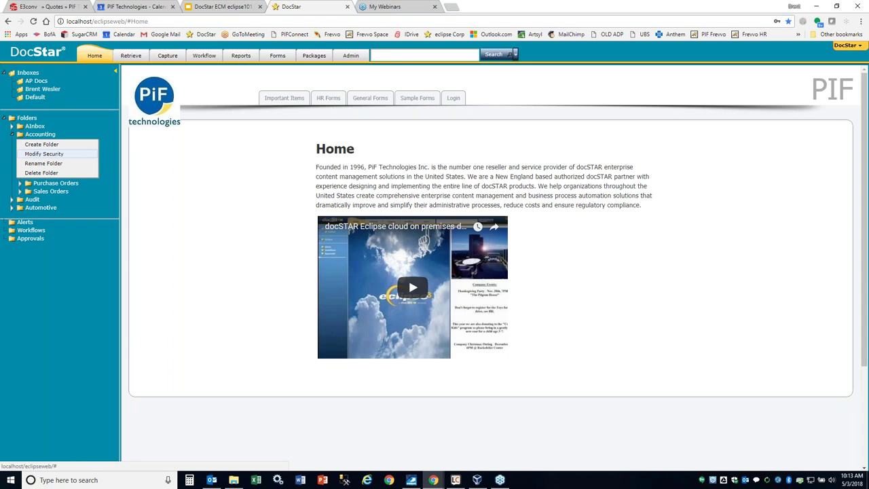
left_click(47, 153)
left_click_drag(391, 128, 203, 96)
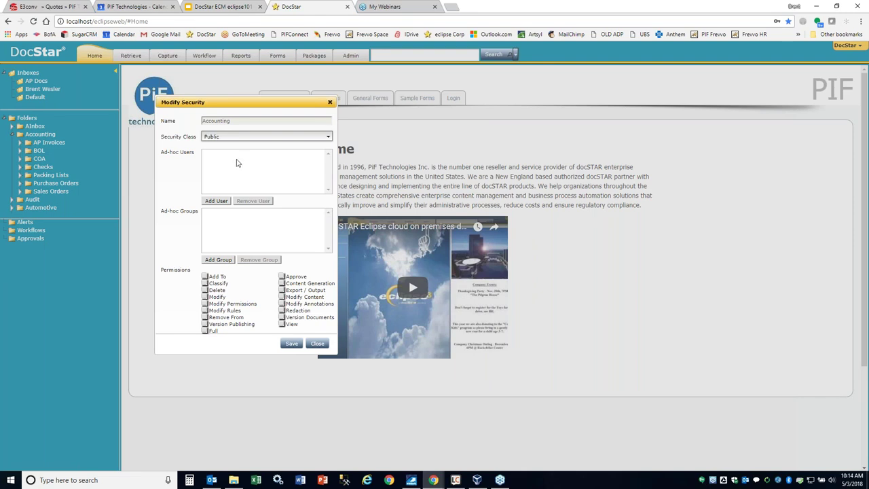
left_click_drag(172, 100, 144, 85)
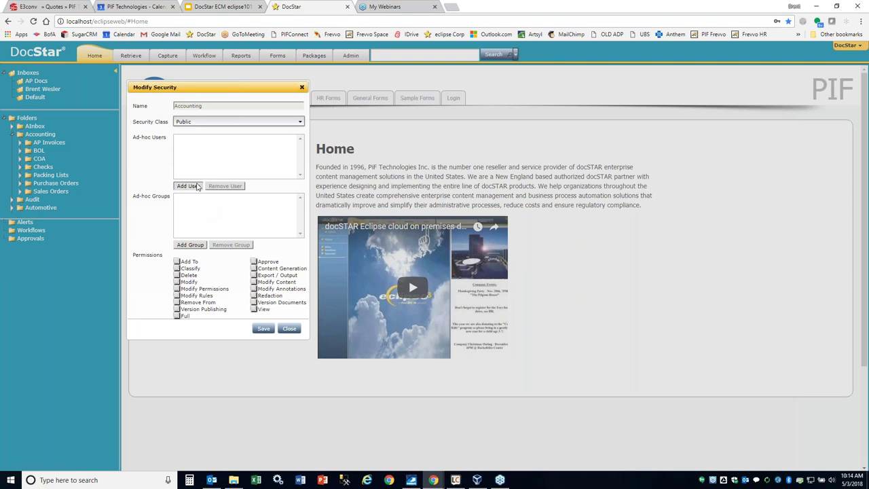
Step: Add an ad-hoc user to the Accounting folder's security, then close the dialog
left_click(197, 187)
left_click(413, 246)
left_click(456, 292)
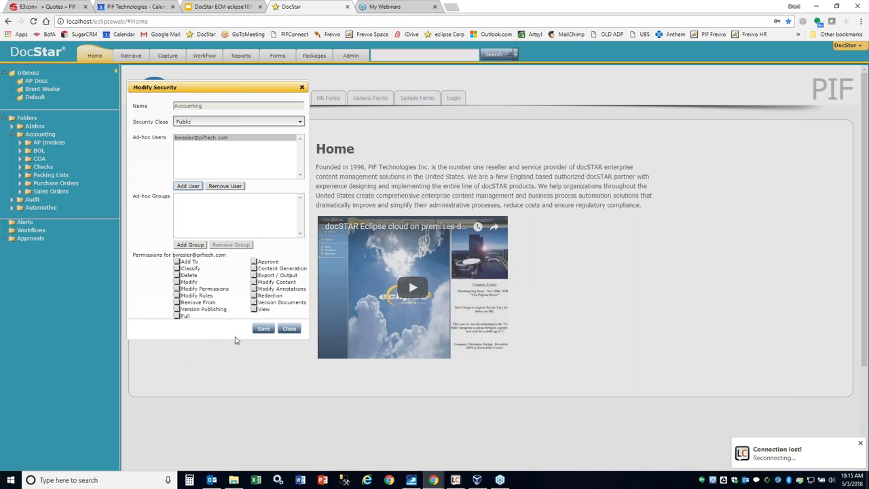
left_click(289, 330)
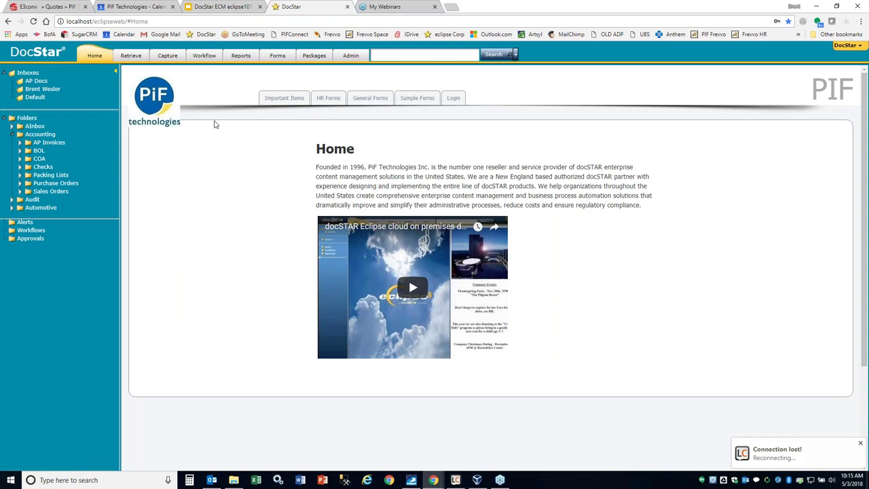
Step: On the Retrieve page, search for 'acme', then refine the query to 'acme bol'
left_click(130, 57)
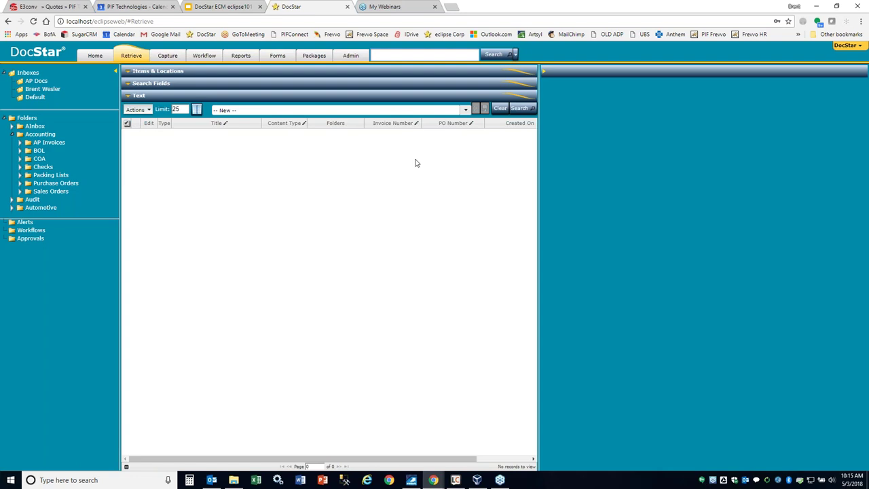
type("acme")
key("Return")
left_click(403, 57)
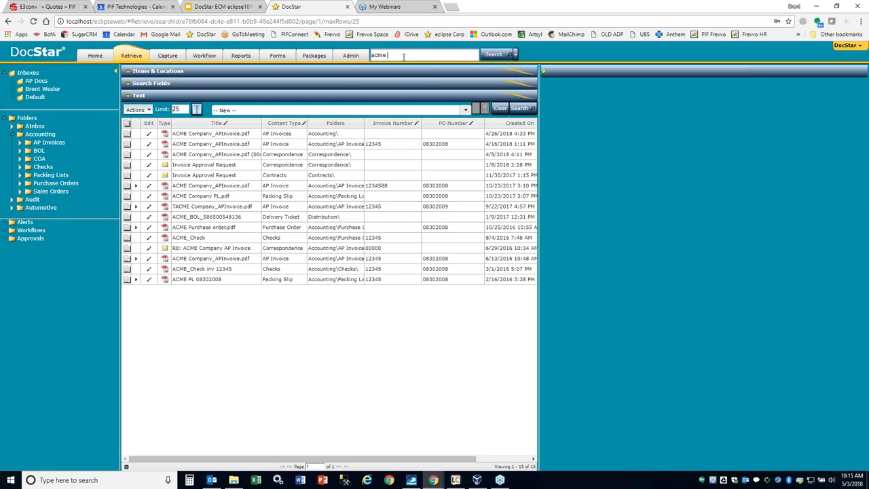
type("bol")
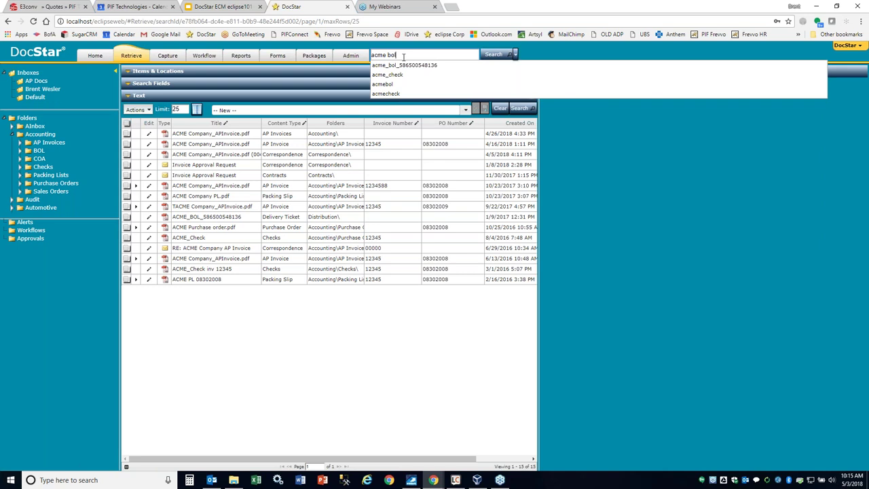
key("Return")
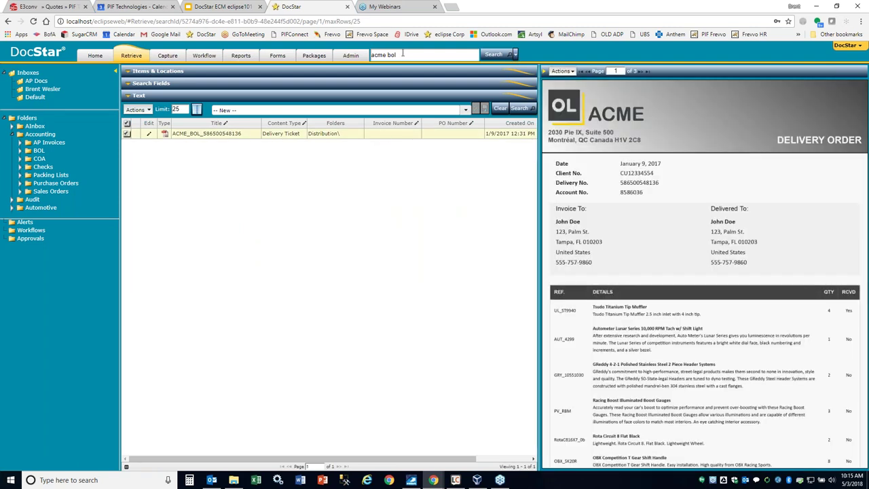
Step: Replace the search with the query 'acme OR 3dpipe' and run it
left_click_drag(403, 55, 367, 56)
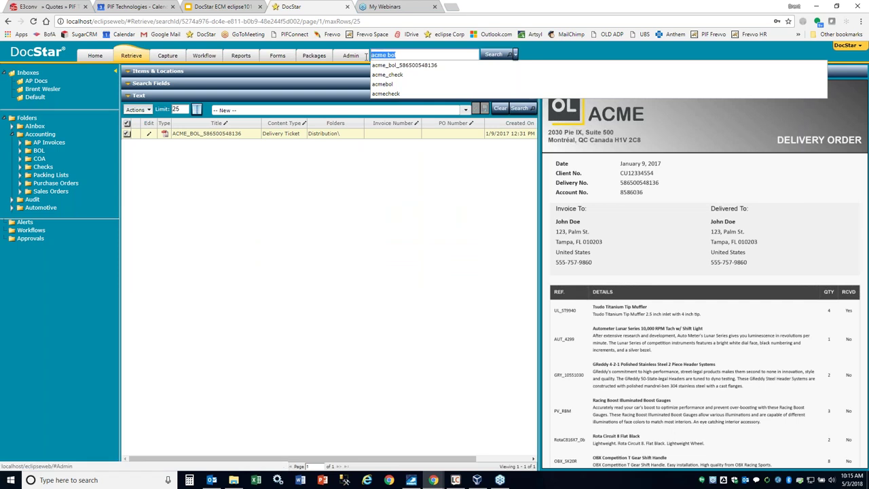
left_click(862, 15)
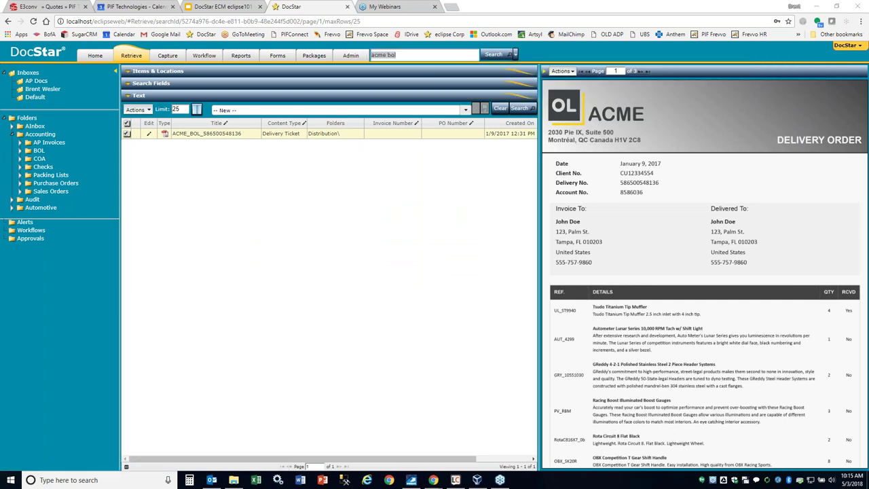
left_click(390, 55)
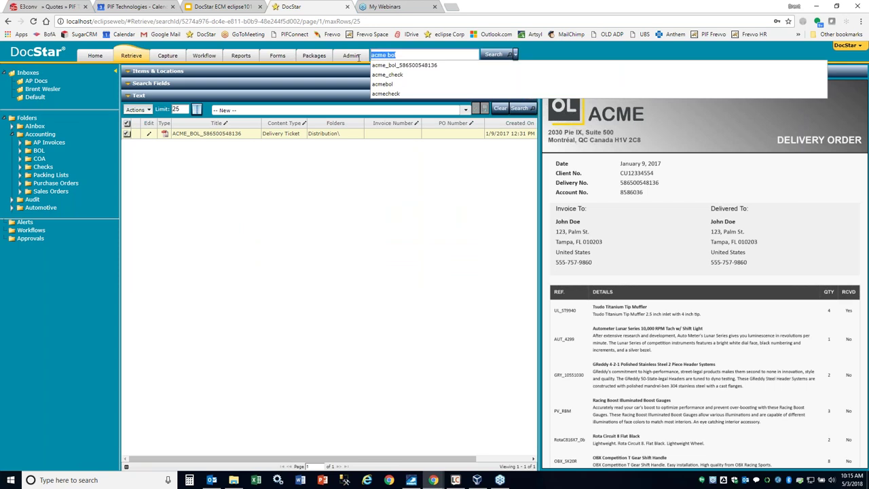
type("acme ")
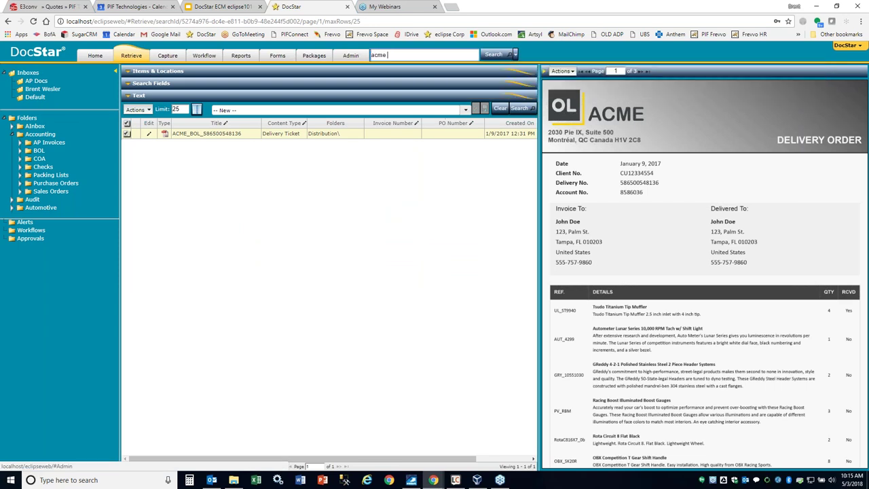
type("OR 3dpl")
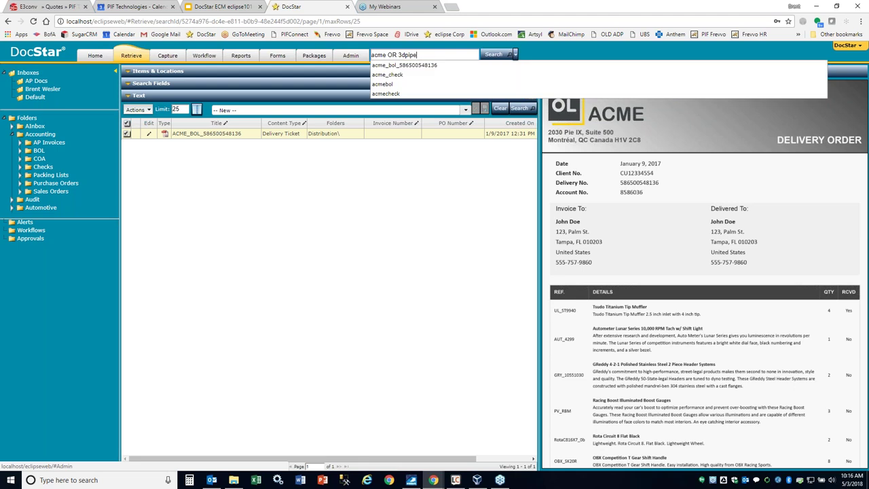
key("Return")
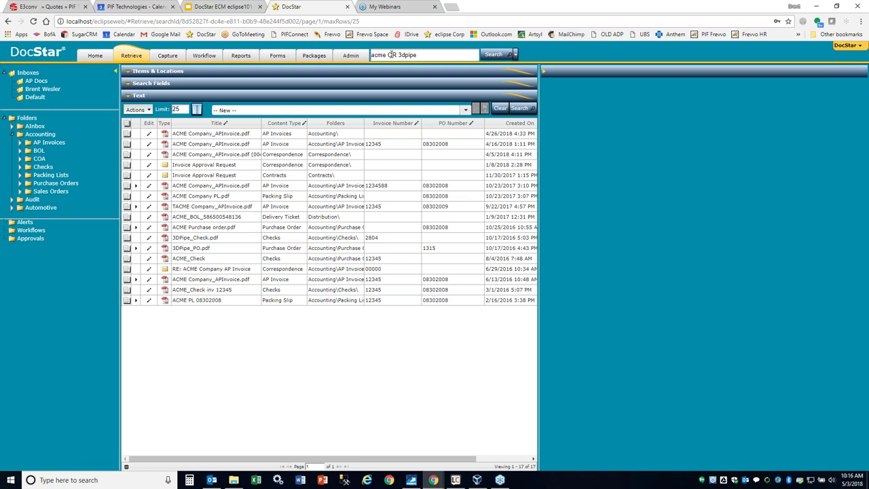
Step: Change OR to AND, then reduce the query to the wildcard search 'acme*'
double_click(391, 55)
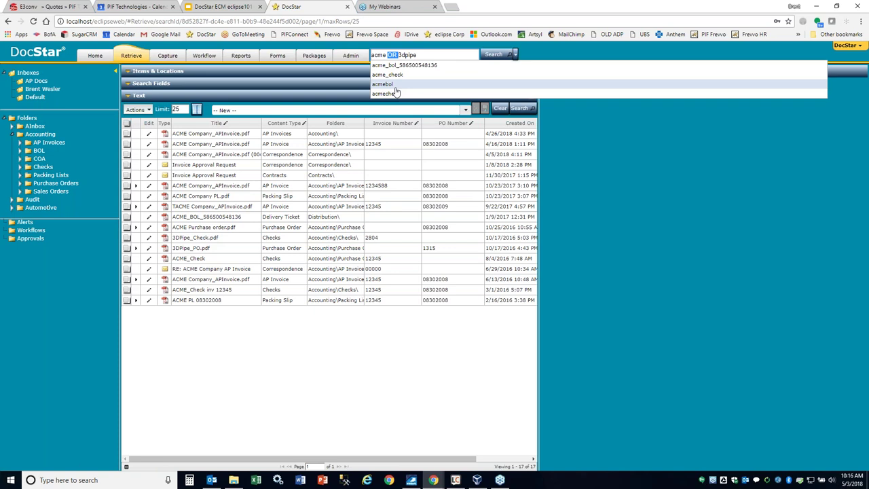
type("AND")
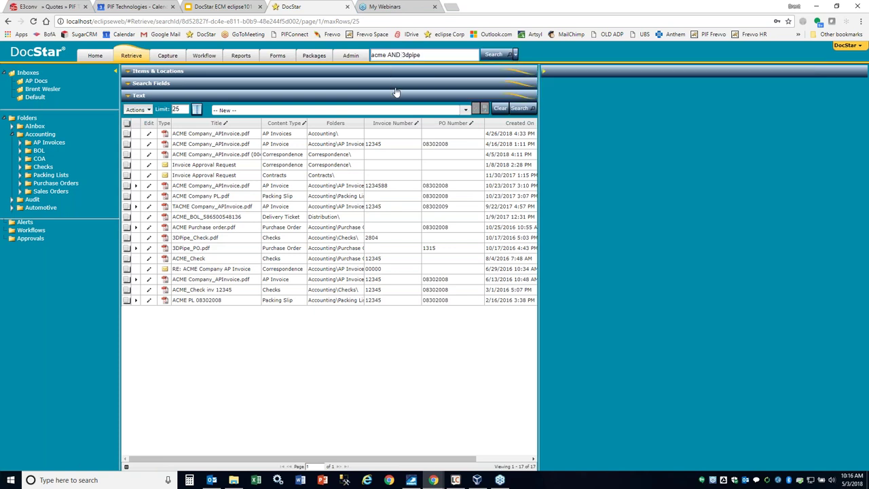
left_click_drag(443, 54, 387, 54)
key("BackSpace")
type("*")
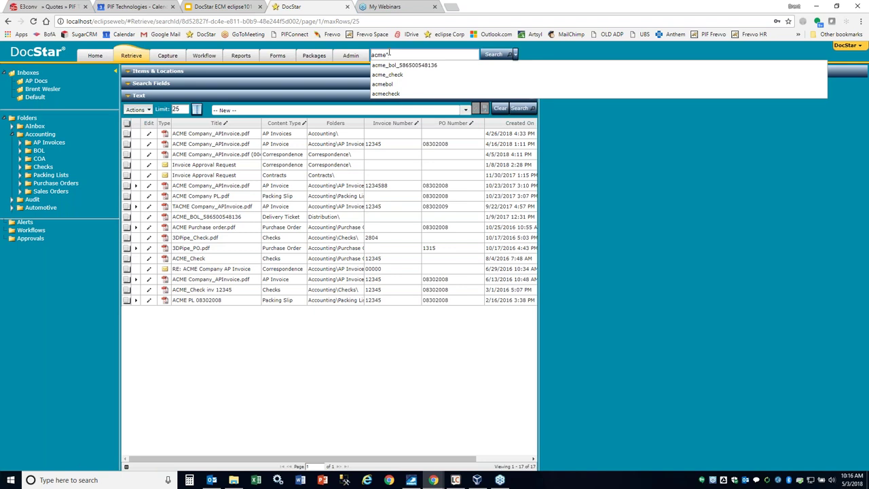
key("Return")
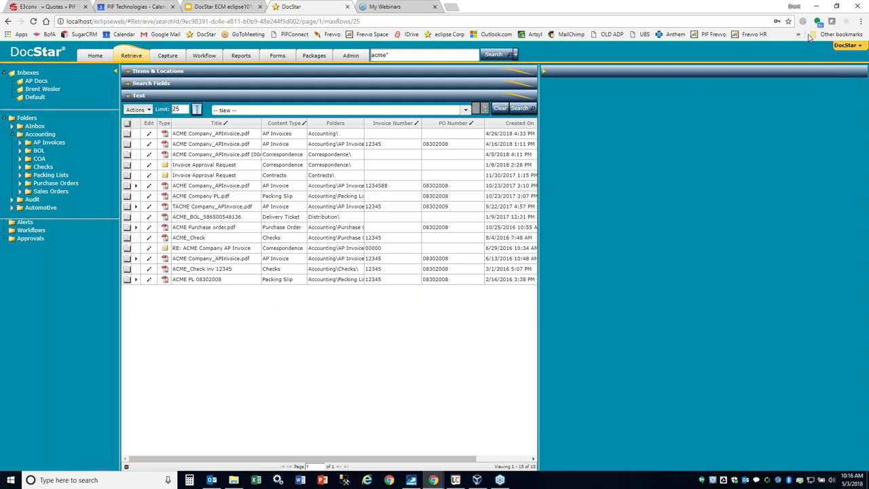
left_click(857, 45)
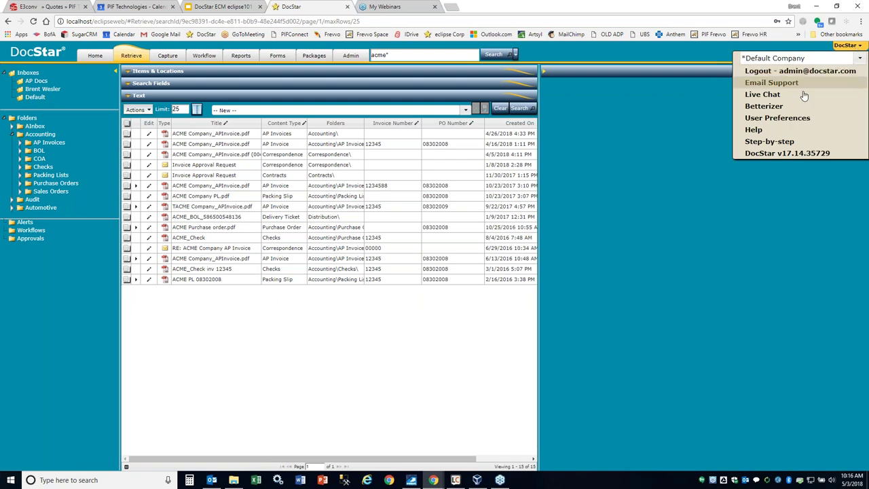
left_click(777, 117)
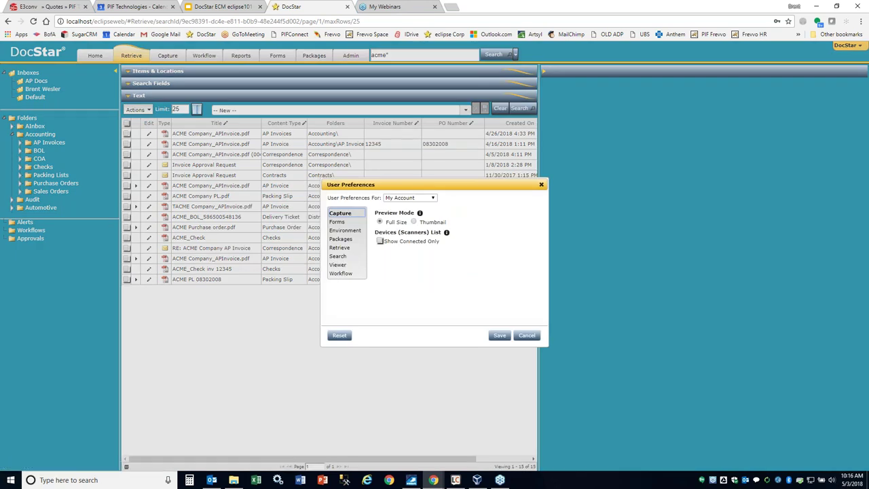
left_click(338, 256)
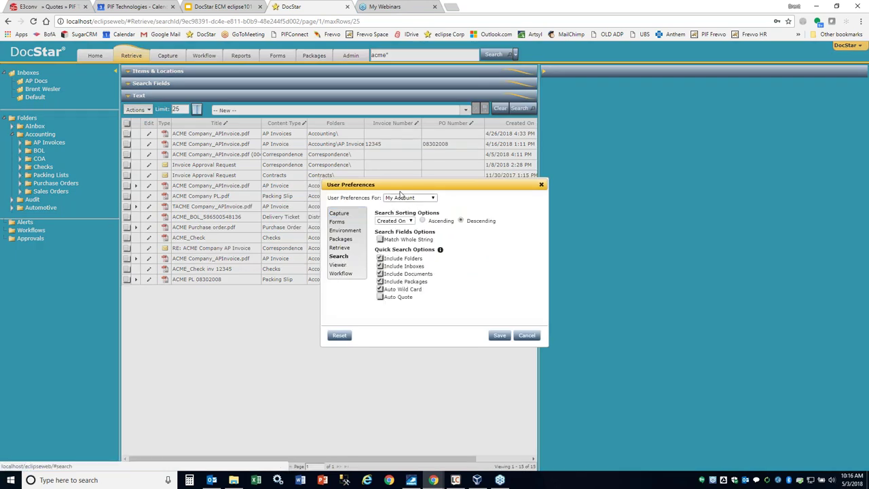
left_click_drag(392, 186, 358, 177)
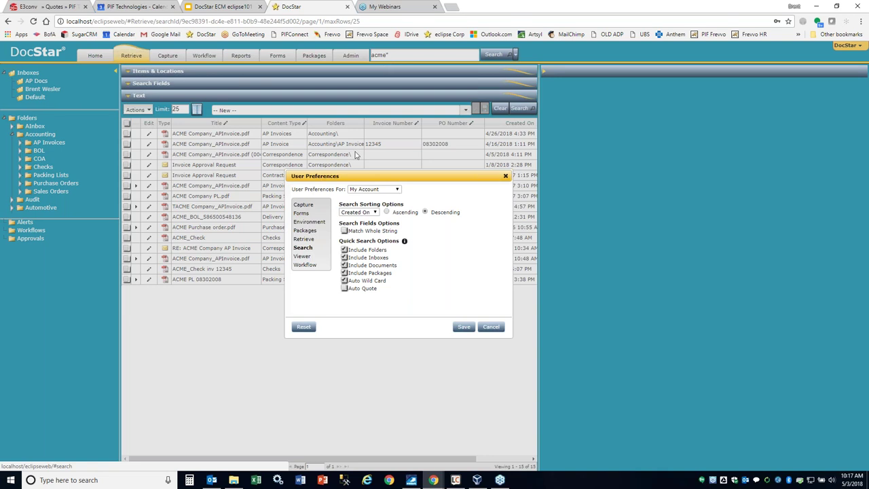
left_click(495, 328)
left_click(397, 56)
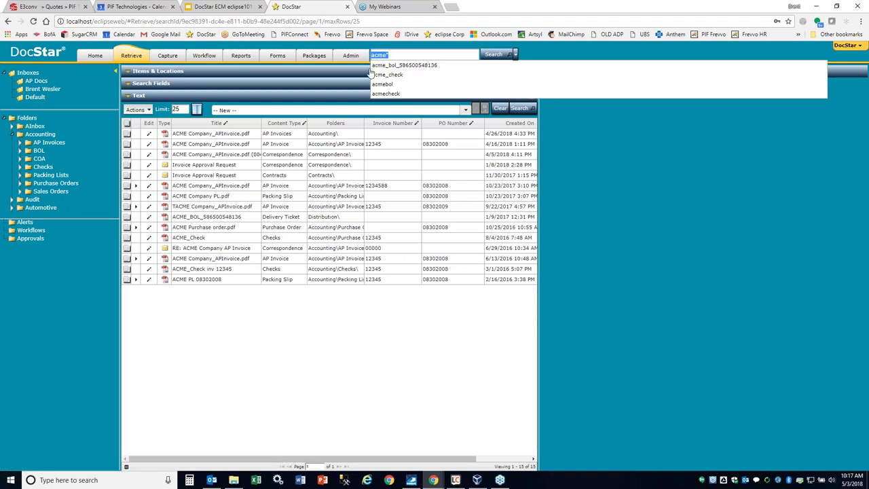
Step: Search for the exact phrase "disclosing party" and open the second PIF NDA result
type("\"disclosing party\"")
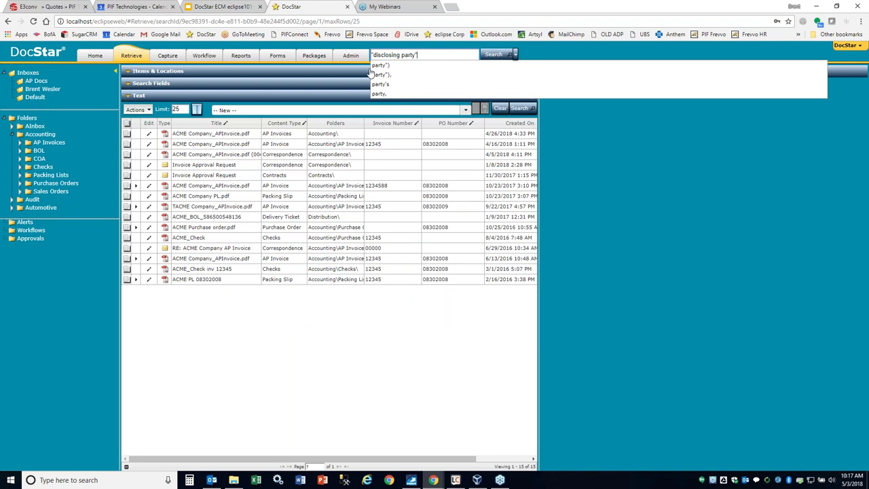
key("Return")
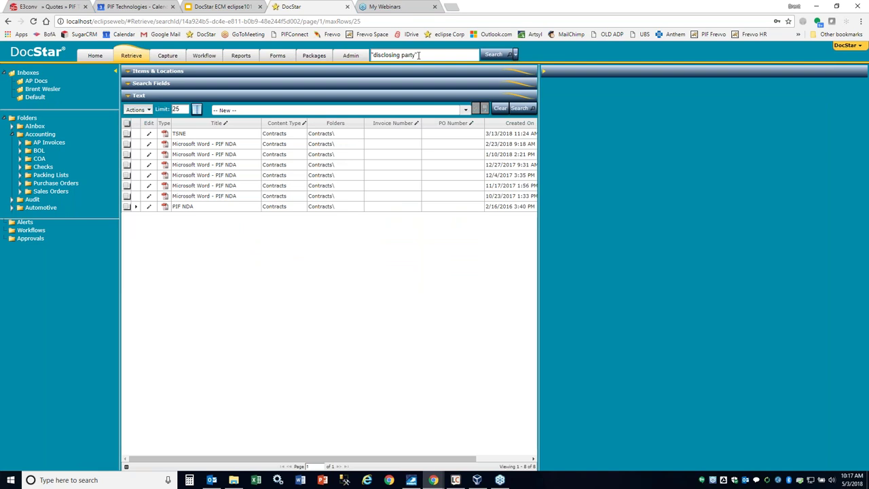
left_click(213, 145)
double_click(213, 144)
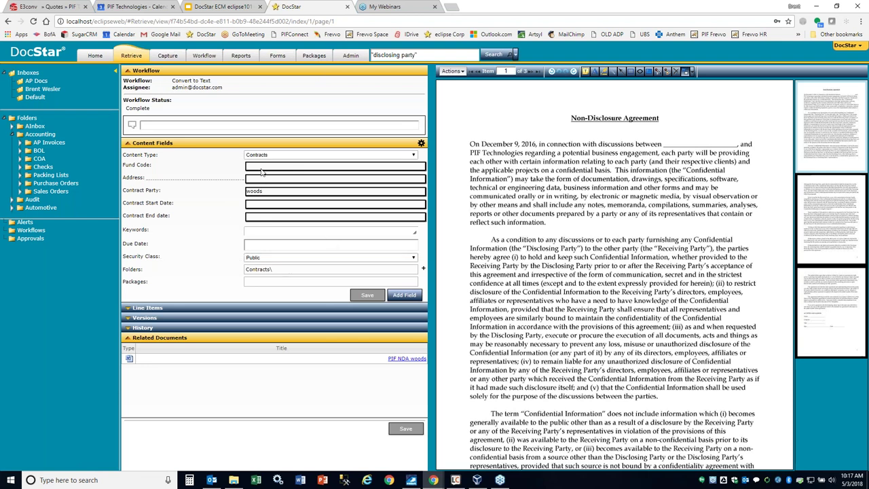
Step: Highlight each 'disclosing party' occurrence in the NDA's text with Actions > Show Hits
left_click(451, 71)
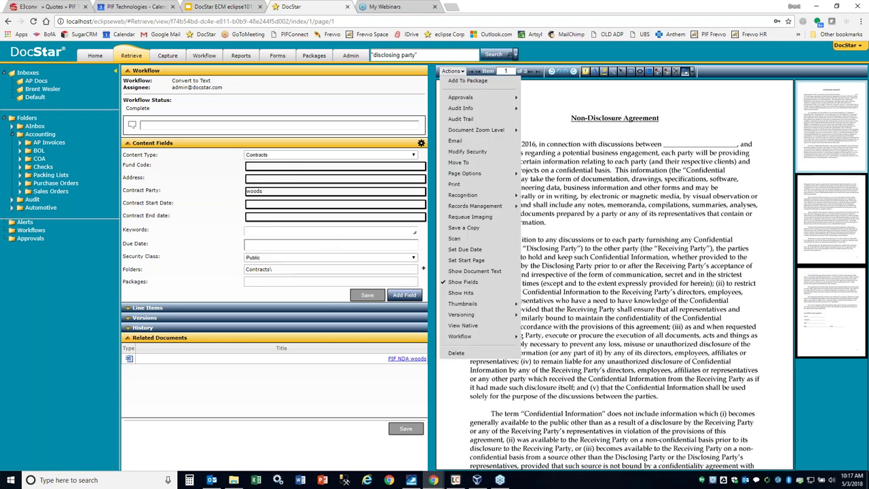
left_click(472, 293)
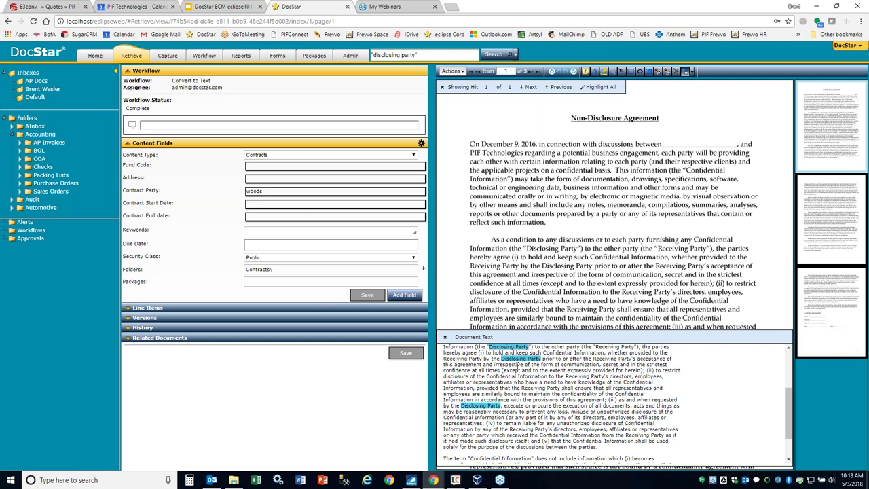
Step: Clear the old search, search 'acme' again, and filter it to the AP Invoice content type
left_click(131, 54)
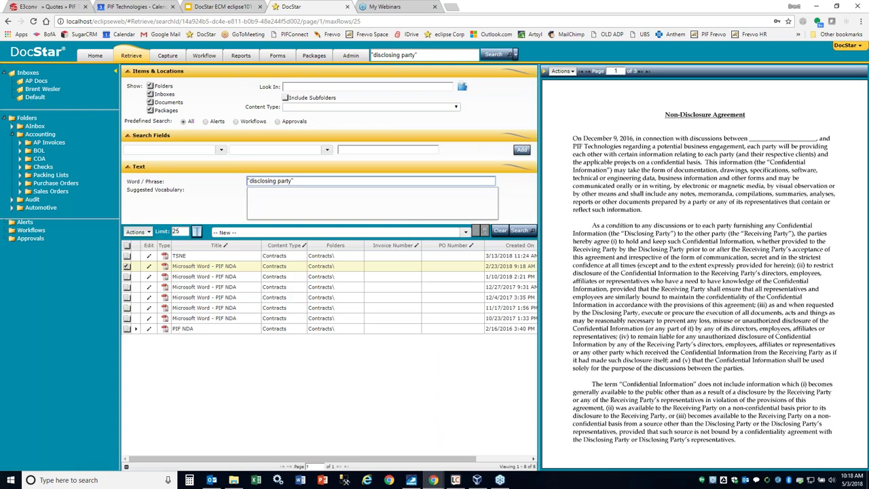
left_click(500, 232)
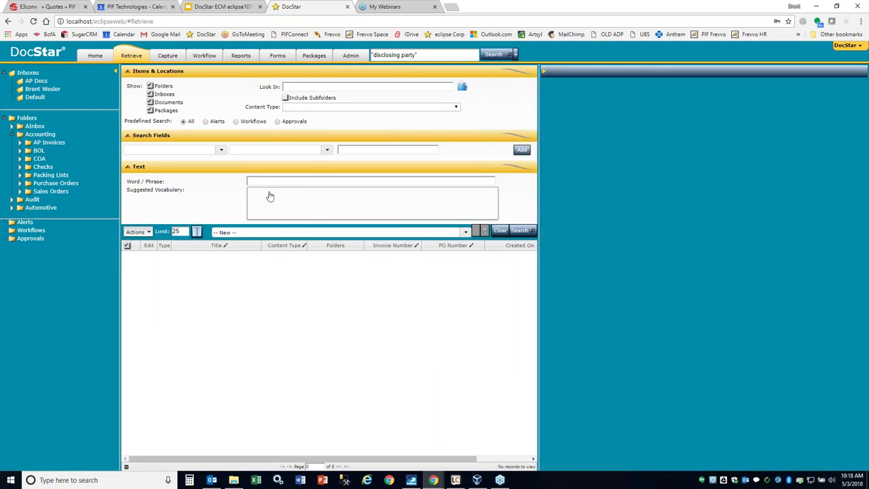
left_click(279, 180)
type("acme")
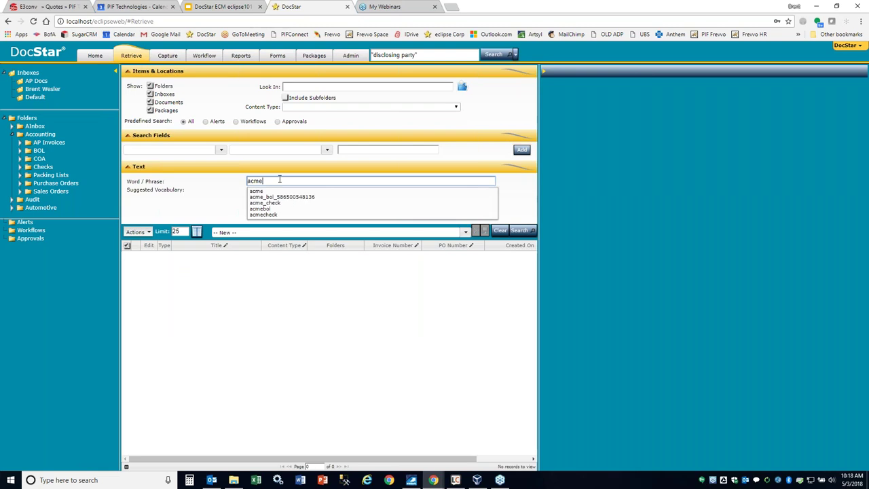
key("Return")
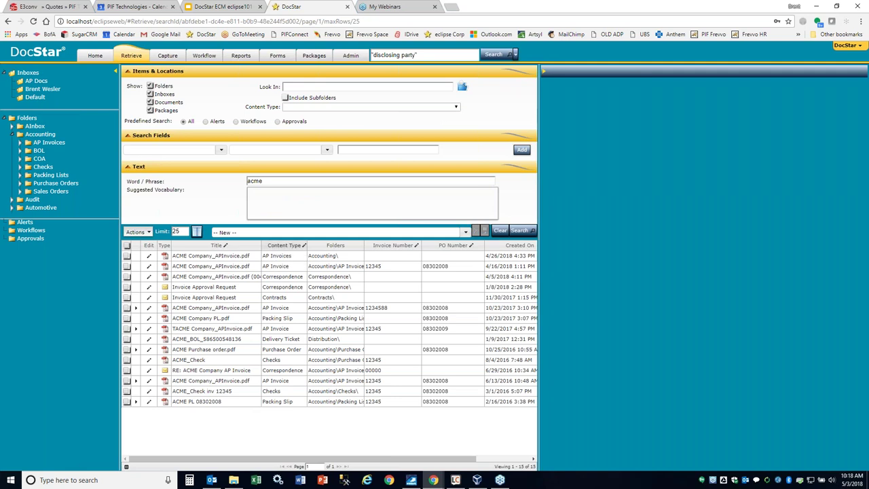
left_click(303, 109)
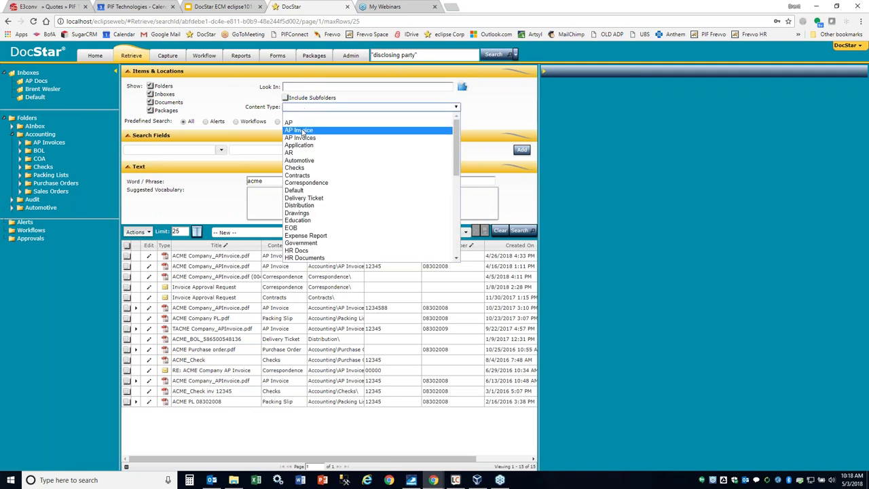
left_click(294, 129)
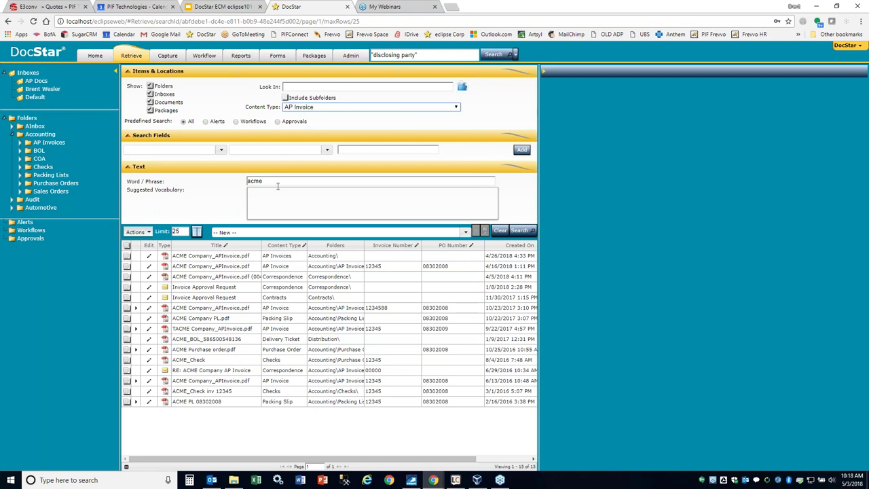
left_click(518, 232)
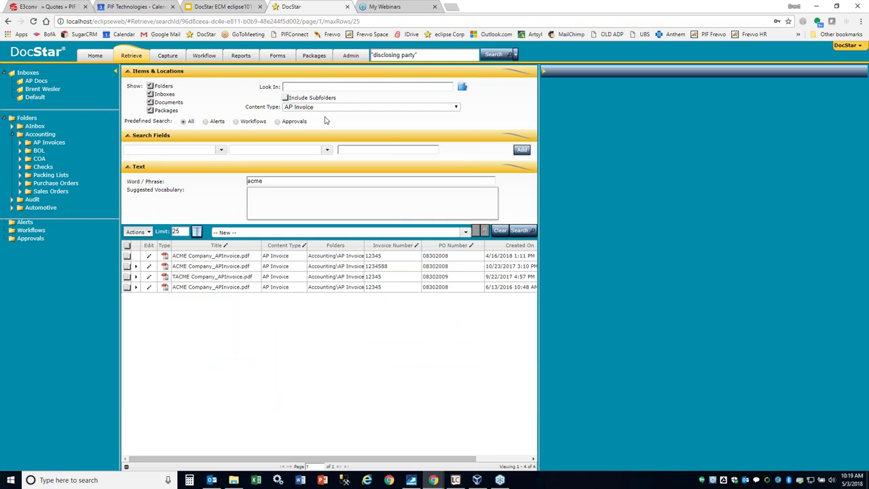
Step: Set Look In to the Accounting folder with subfolders included and rerun the search
left_click(462, 86)
left_click(10, 73)
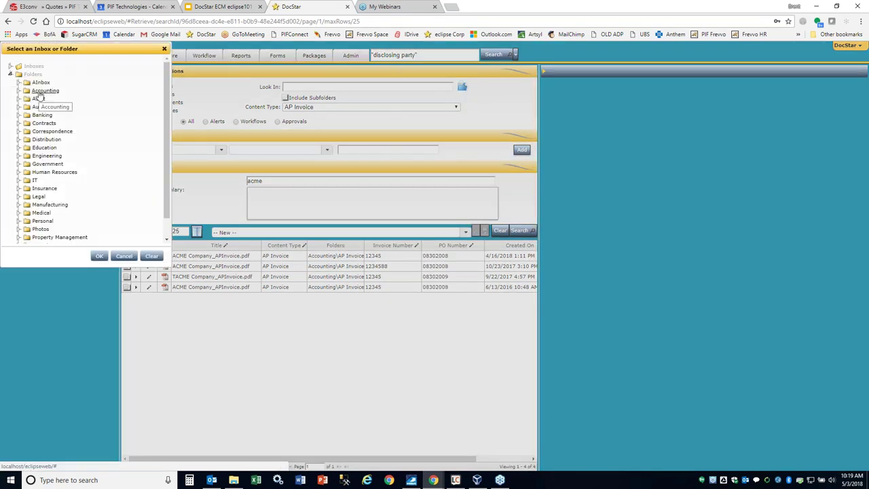
left_click(42, 91)
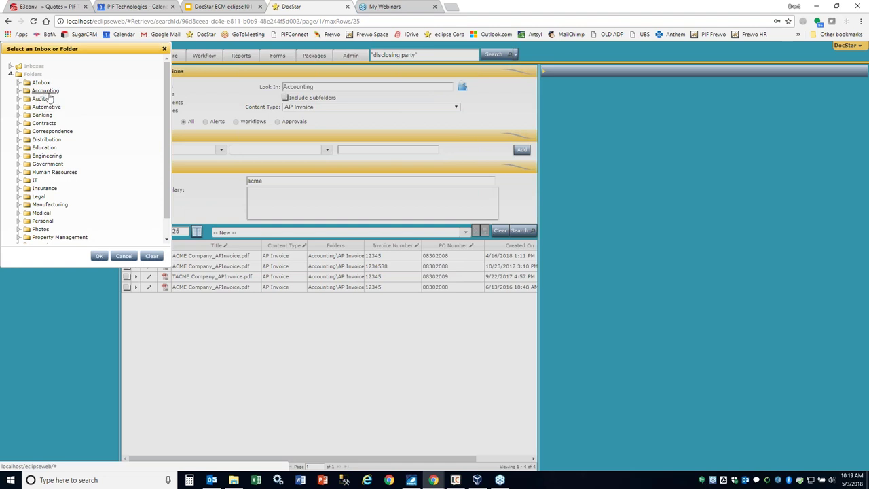
left_click(100, 255)
left_click(285, 97)
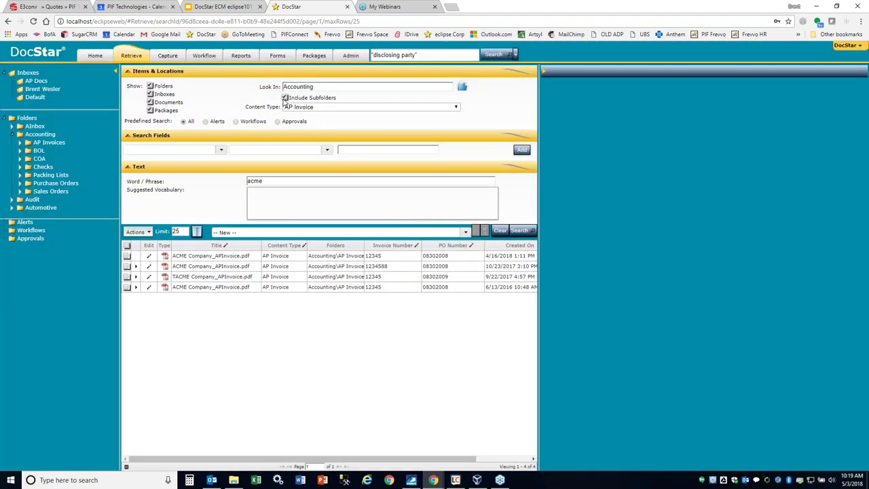
left_click(520, 230)
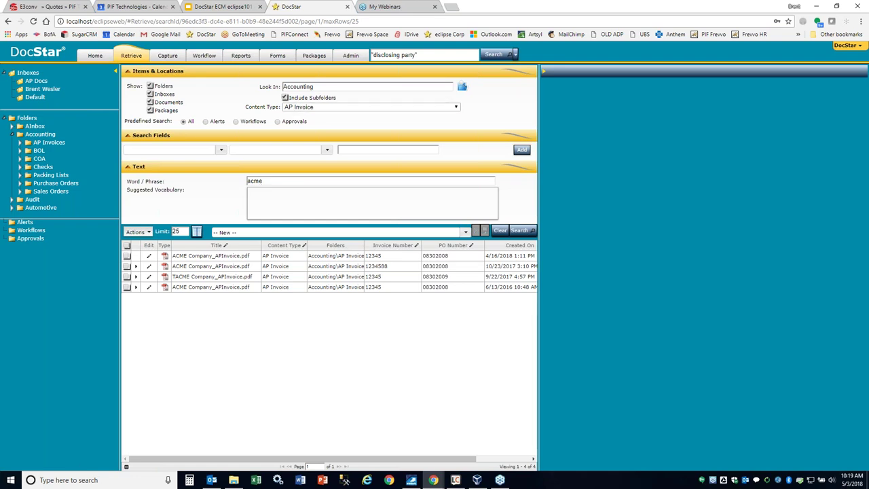
Step: Add an Invoice Number equals 1234588 criterion and preview the single matching ACME invoice
left_click(221, 149)
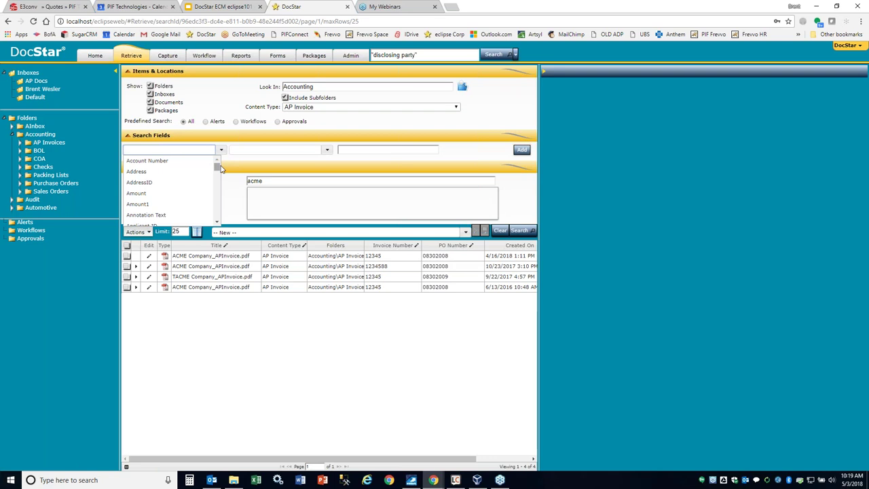
type("in")
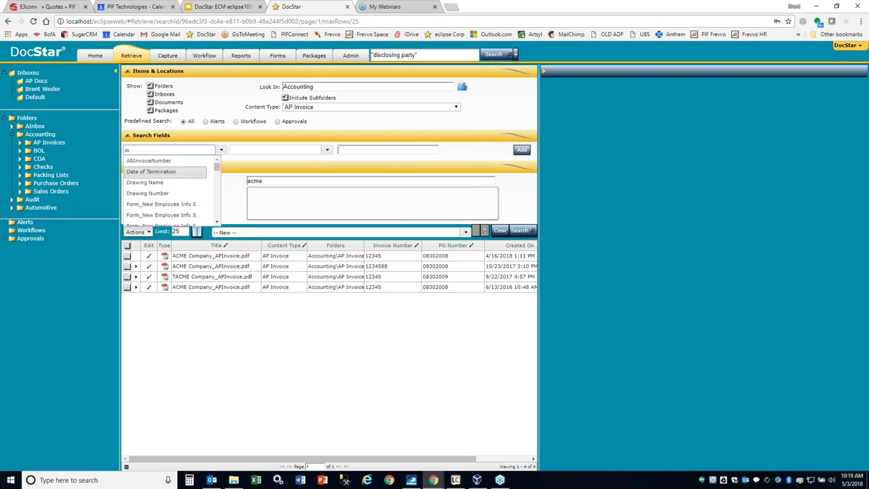
type("vo")
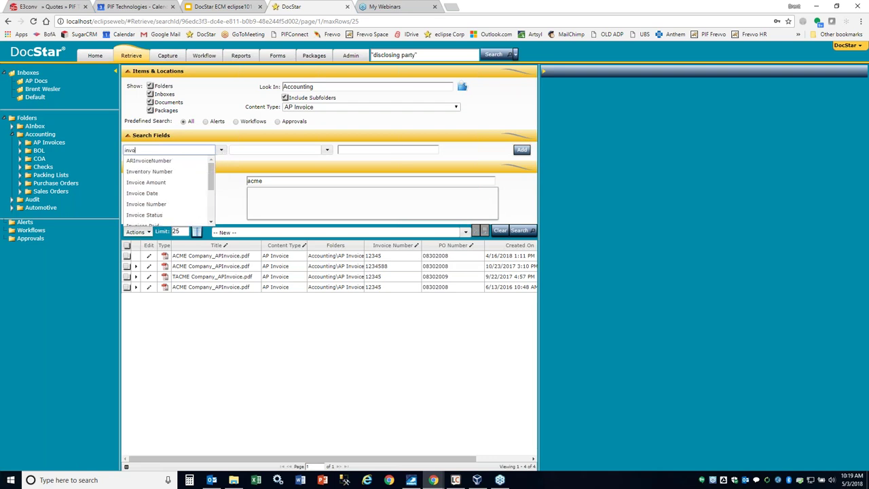
left_click(182, 197)
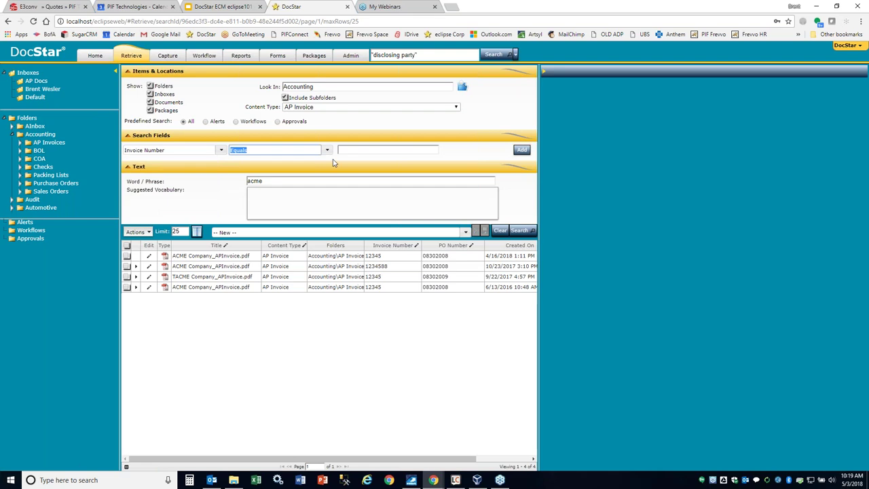
left_click(368, 149)
type("12")
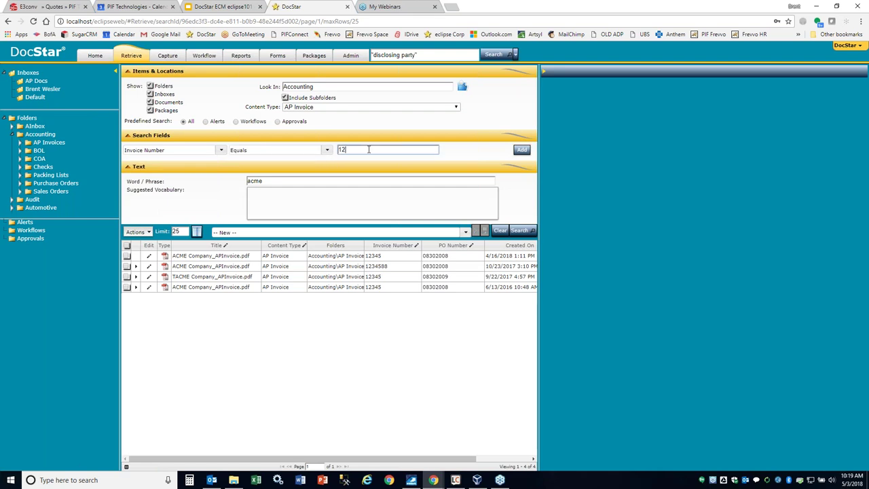
type("34588")
left_click(520, 231)
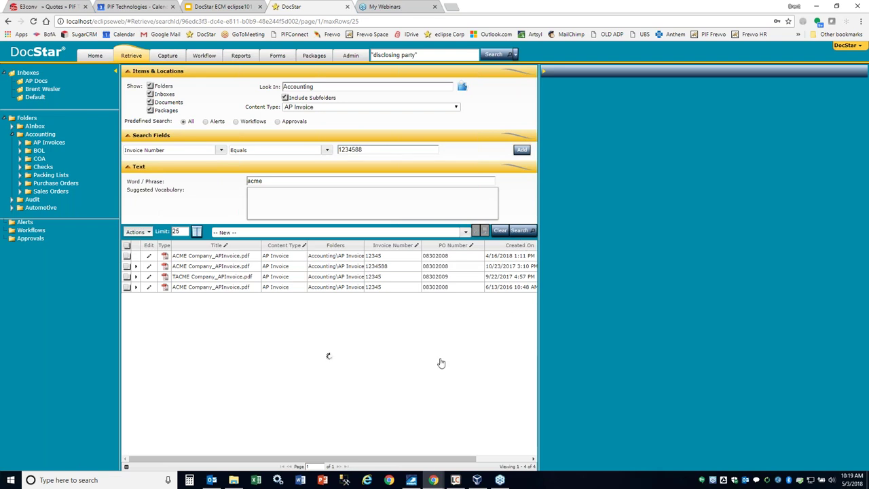
left_click(379, 260)
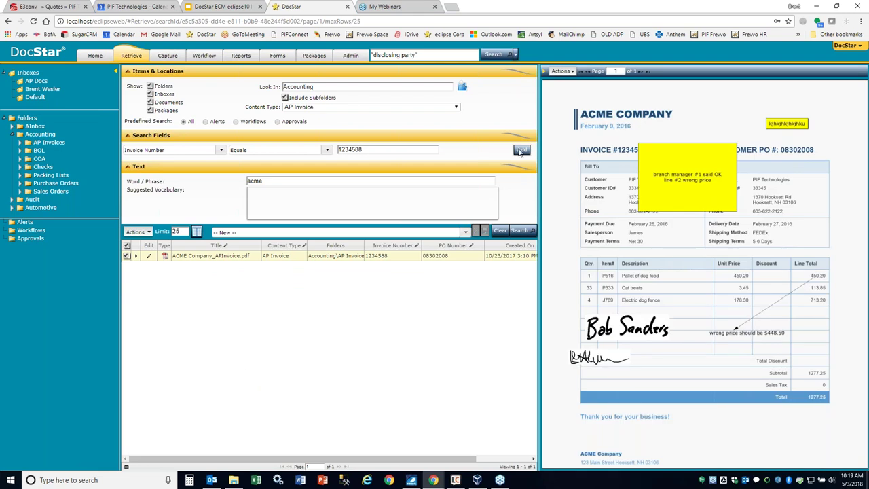
Step: Add a second criterion row, leave its field unset, and select the 1234588 value
left_click(520, 150)
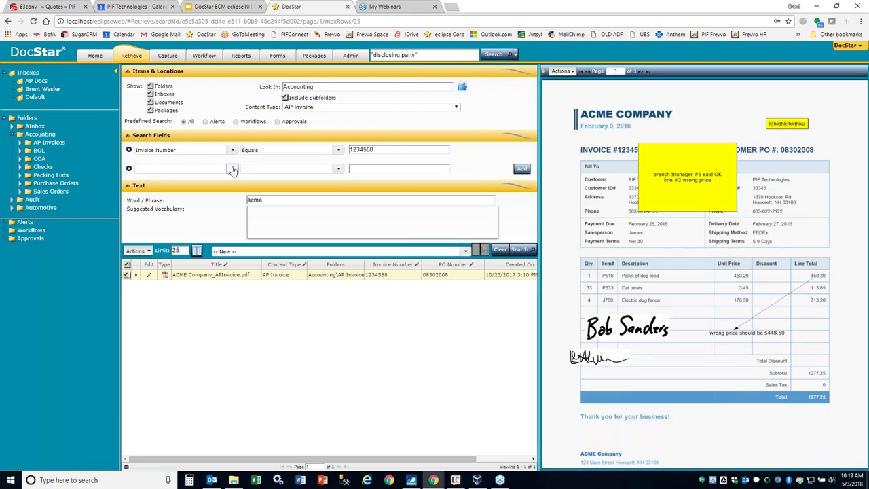
left_click(232, 169)
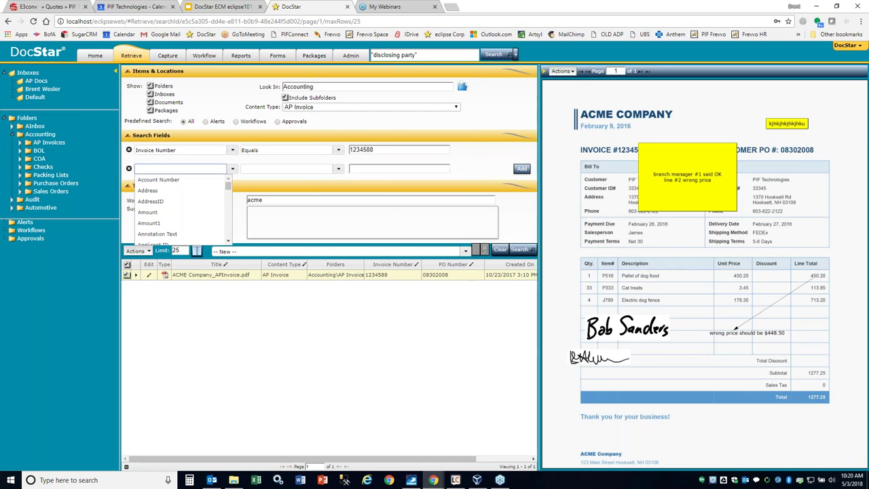
key("Down")
left_click(374, 150)
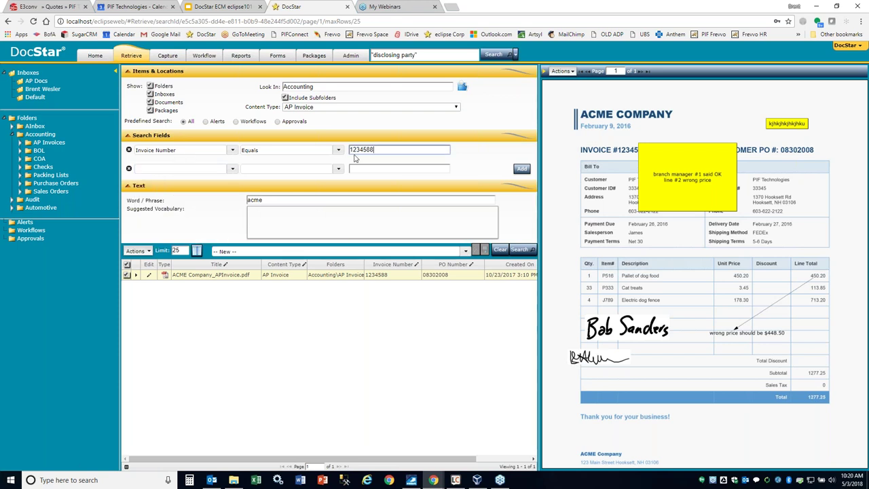
left_click_drag(380, 149, 339, 149)
Step: Save the current criteria as a saved search named 'invoice search'
left_click(245, 252)
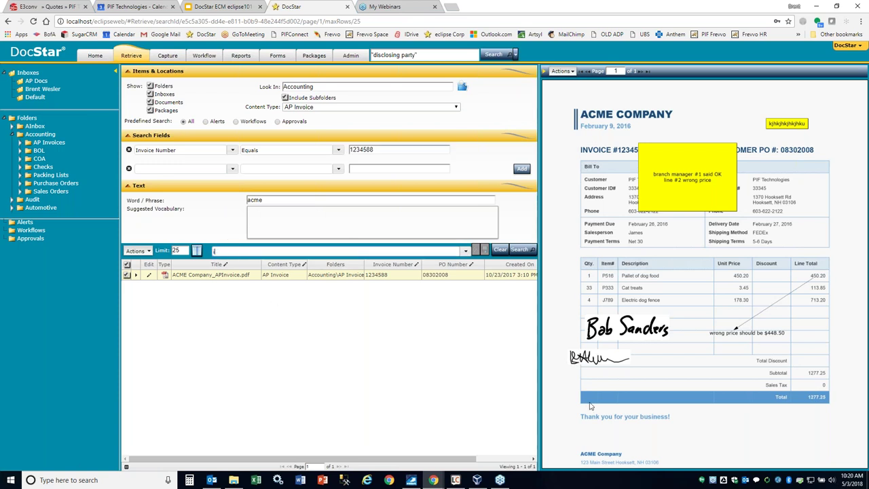
type("invoice search")
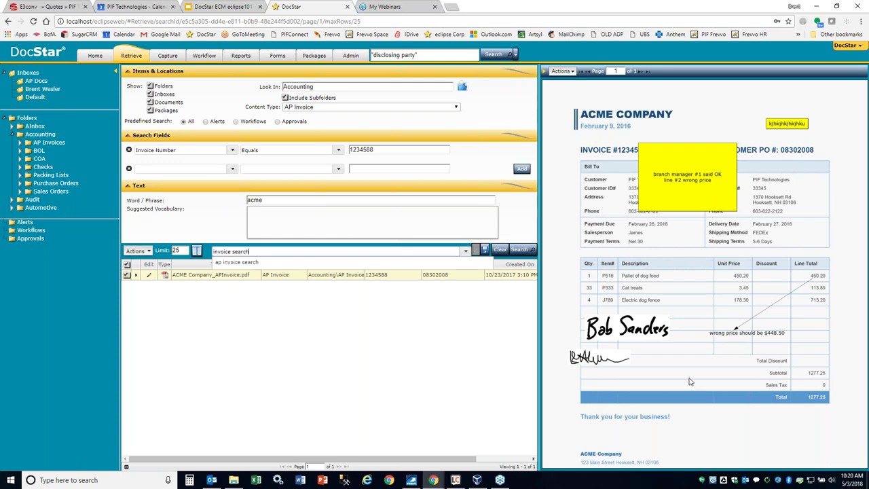
left_click(484, 251)
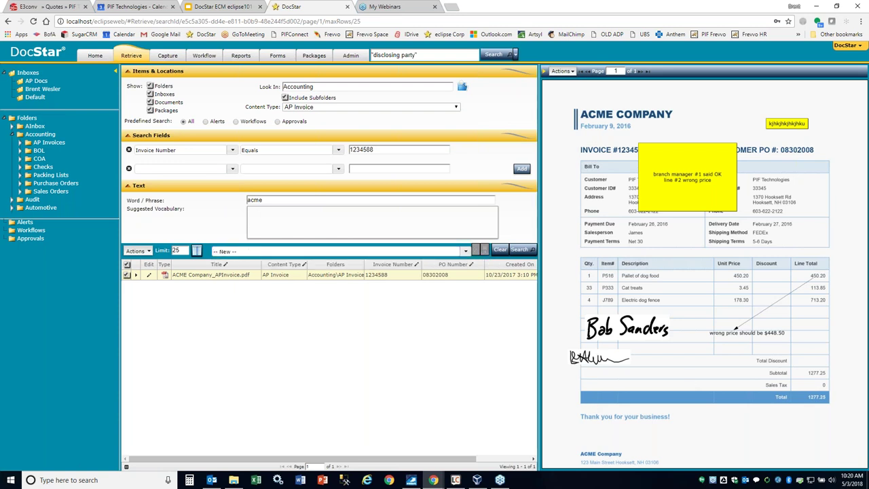
left_click(467, 251)
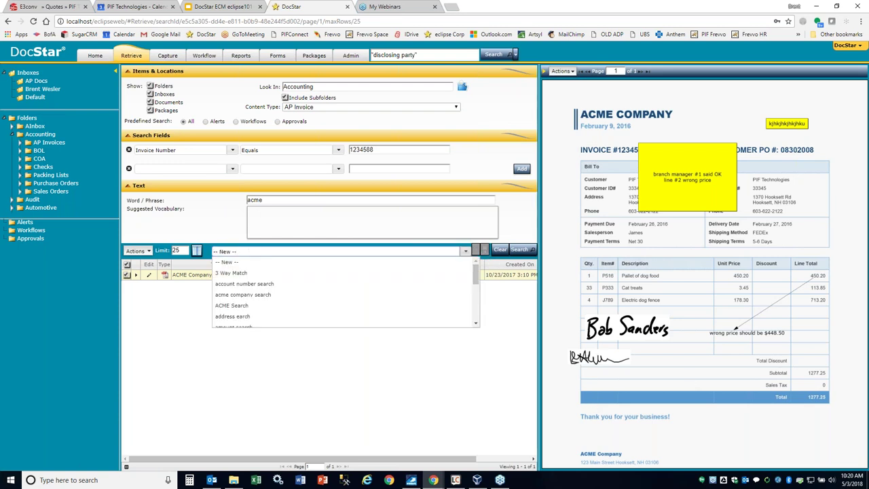
left_click_drag(475, 275, 476, 333)
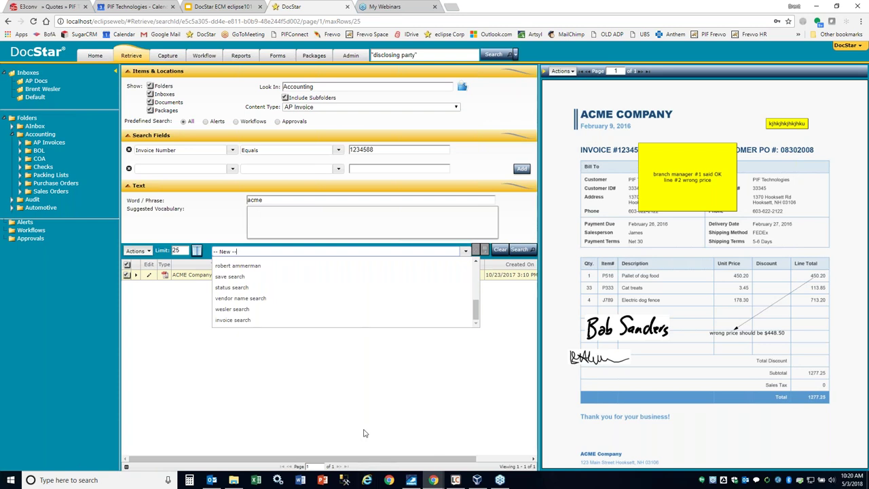
left_click(364, 373)
Step: Reload 'invoice search', preview its ACME invoice, then clear the search
left_click(515, 54)
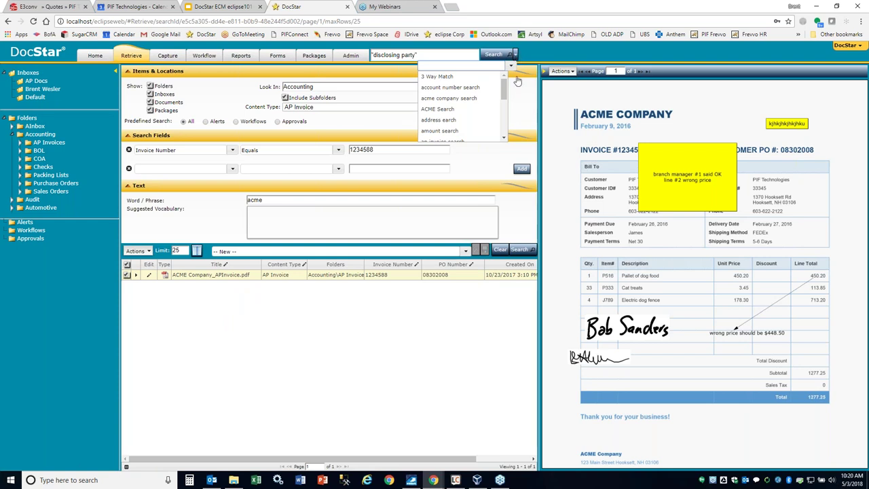
left_click_drag(503, 88, 504, 130)
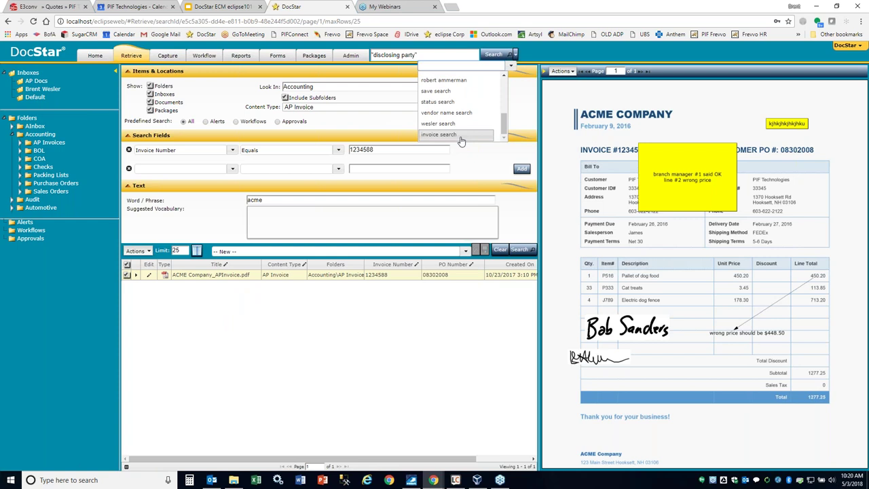
left_click(462, 140)
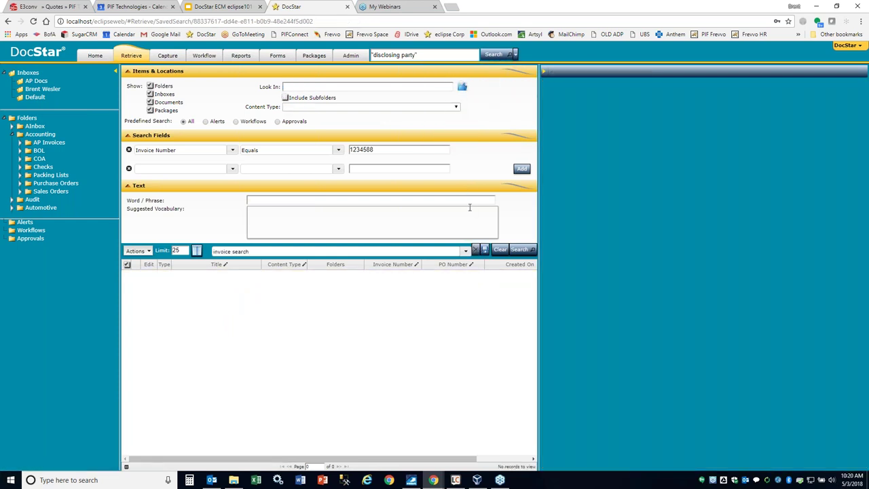
left_click(198, 275)
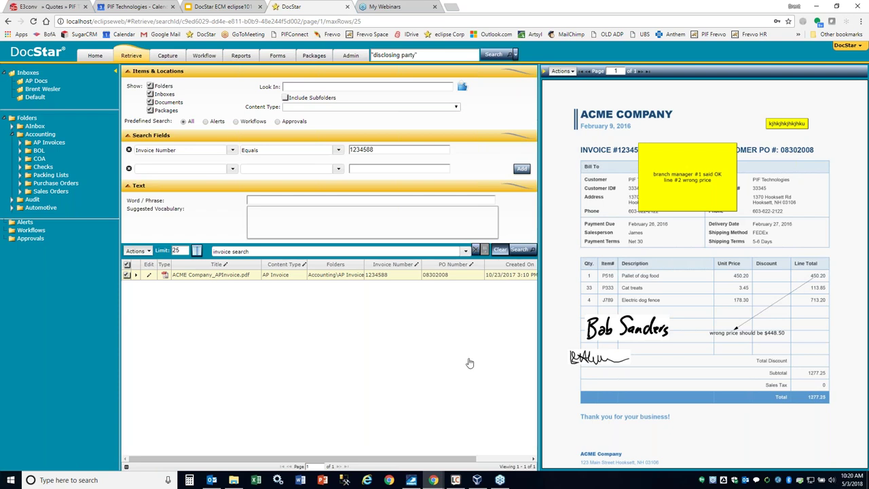
left_click(499, 249)
Step: Collapse the search criteria sections and rerun the 'disclosing party' search
left_click(129, 167)
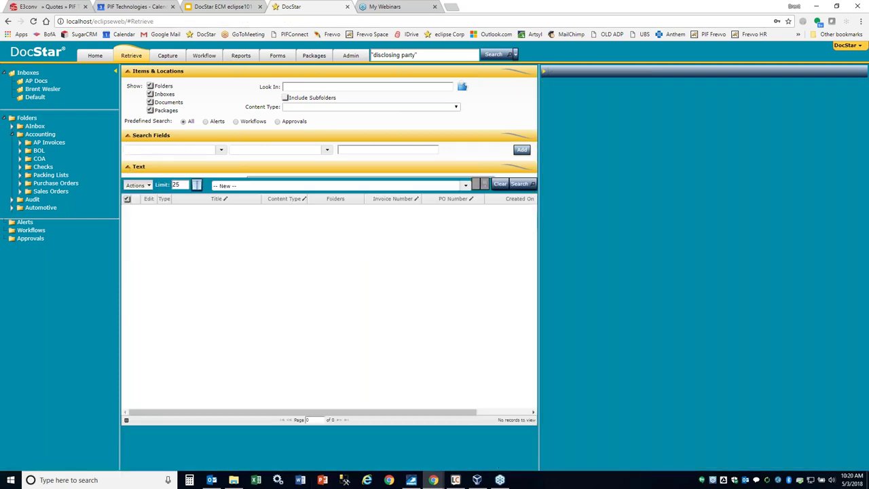
left_click(129, 135)
left_click(129, 71)
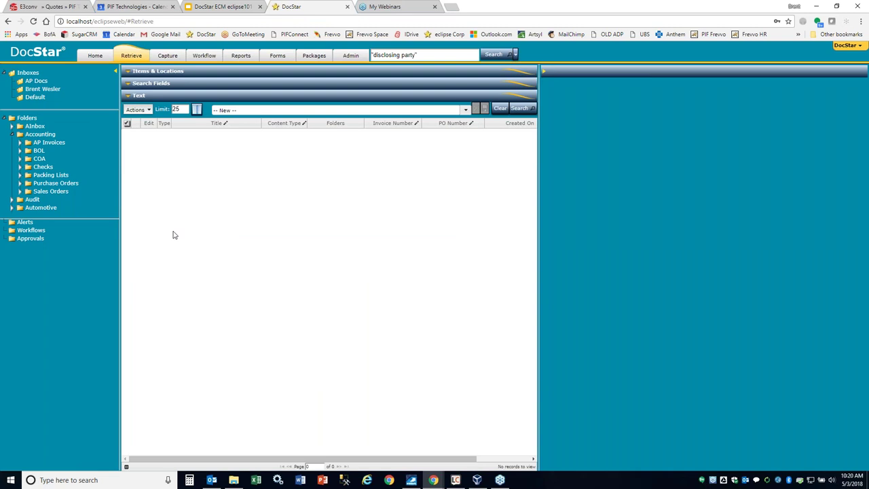
left_click(493, 54)
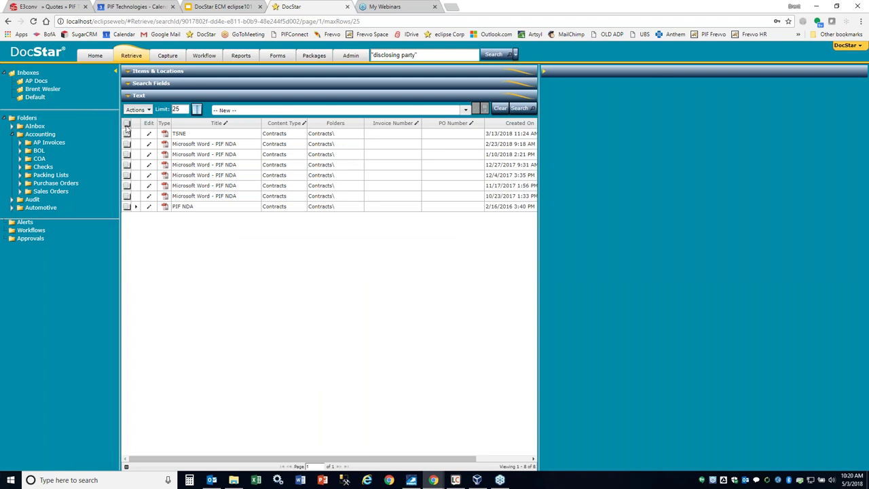
Step: Preview the first result, TSNE, then open all eight results in document view
left_click(146, 111)
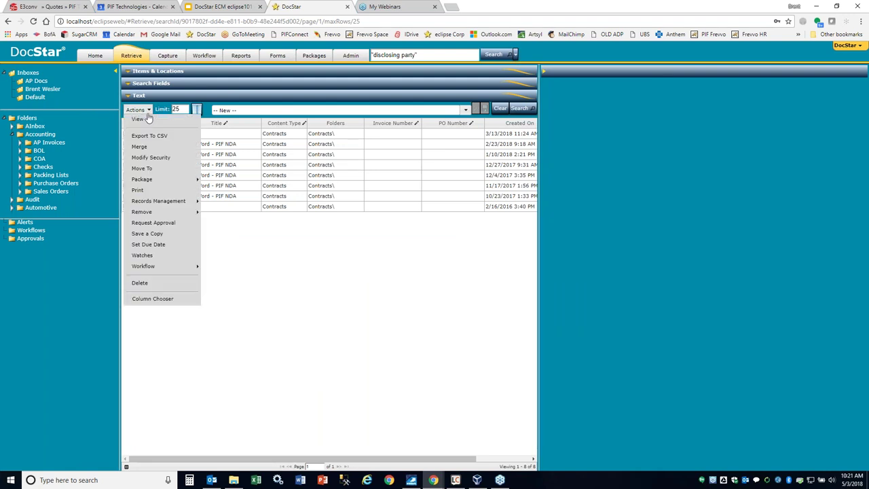
left_click(141, 119)
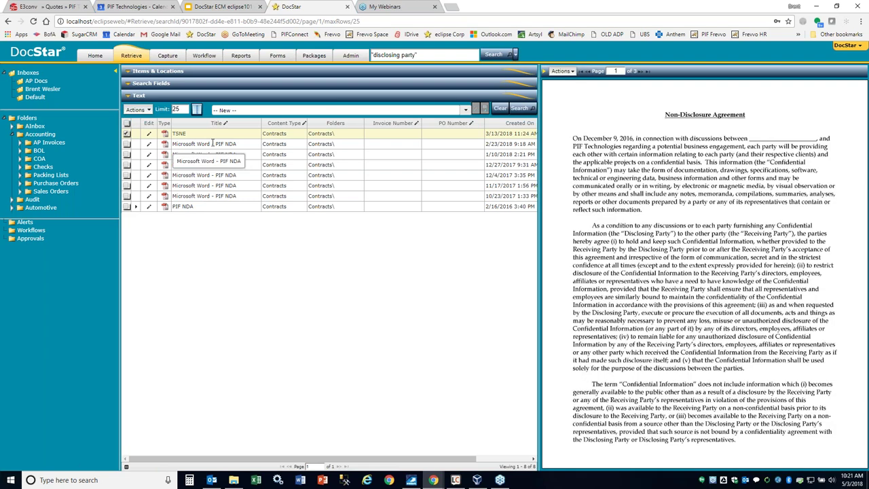
left_click(127, 124)
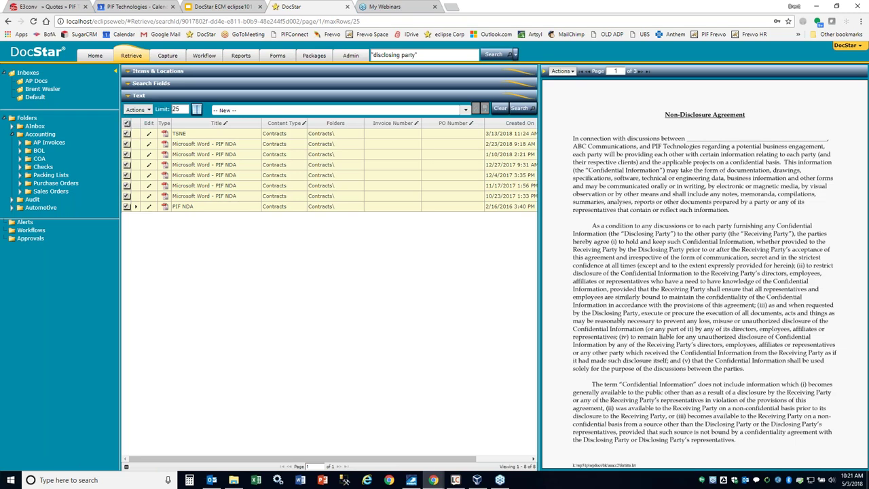
left_click(137, 111)
left_click(144, 136)
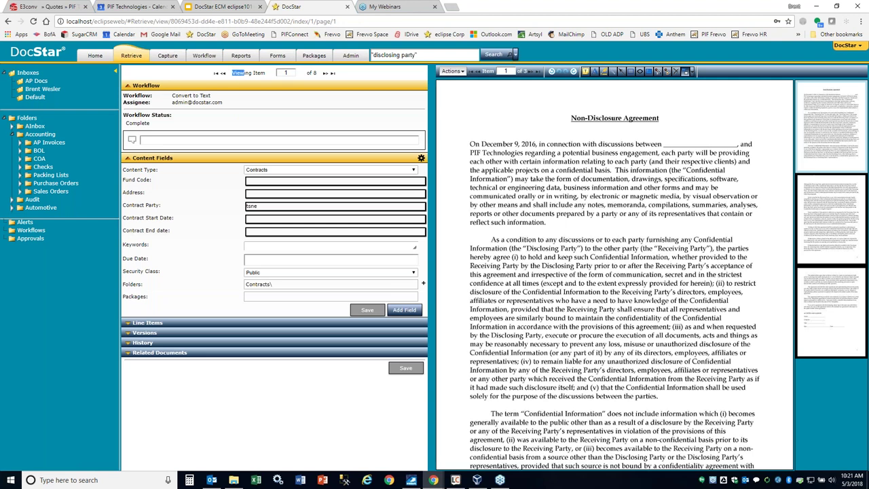
Step: Page through the second and third NDAs to beachmere inn, then return to the results list
left_click(325, 74)
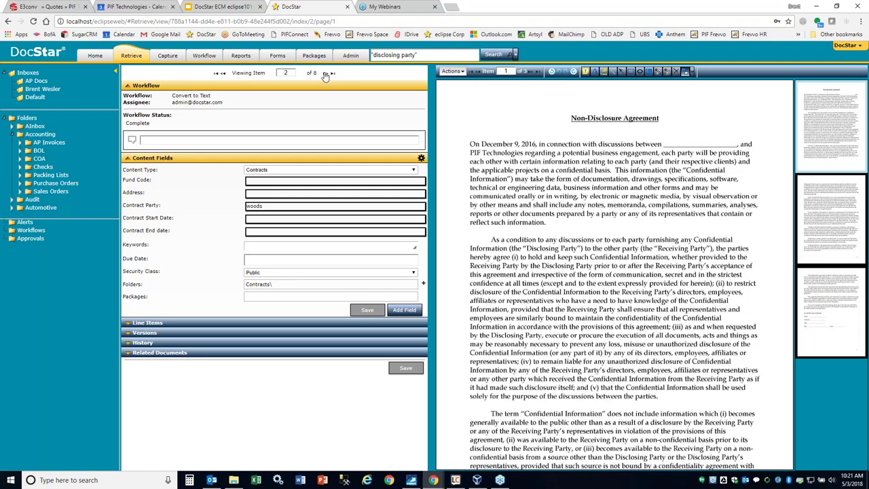
left_click(325, 74)
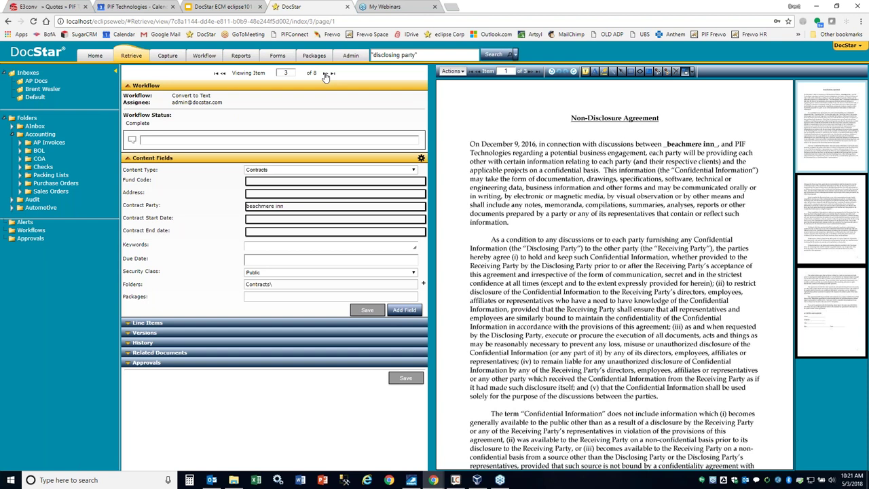
left_click(131, 55)
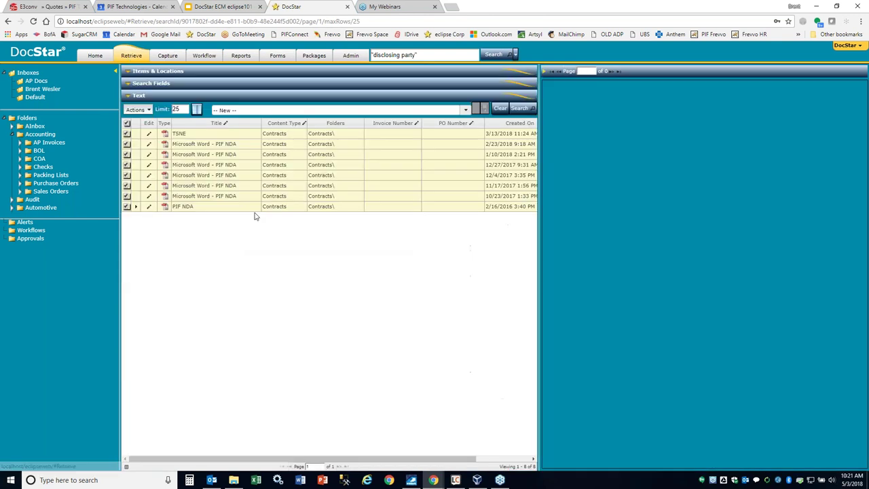
left_click(136, 109)
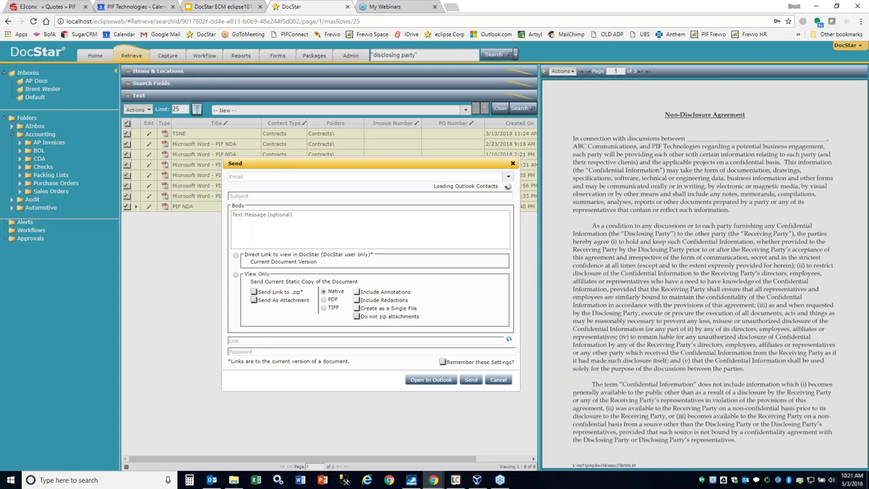
left_click(236, 255)
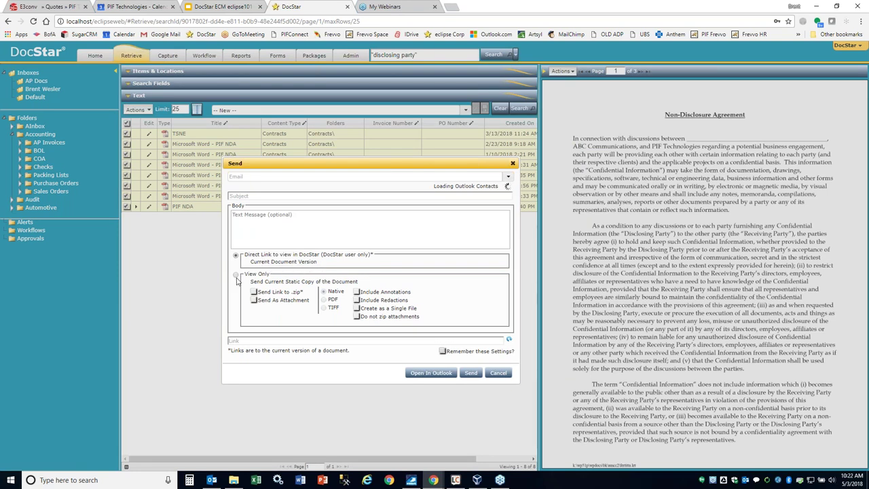
left_click(236, 275)
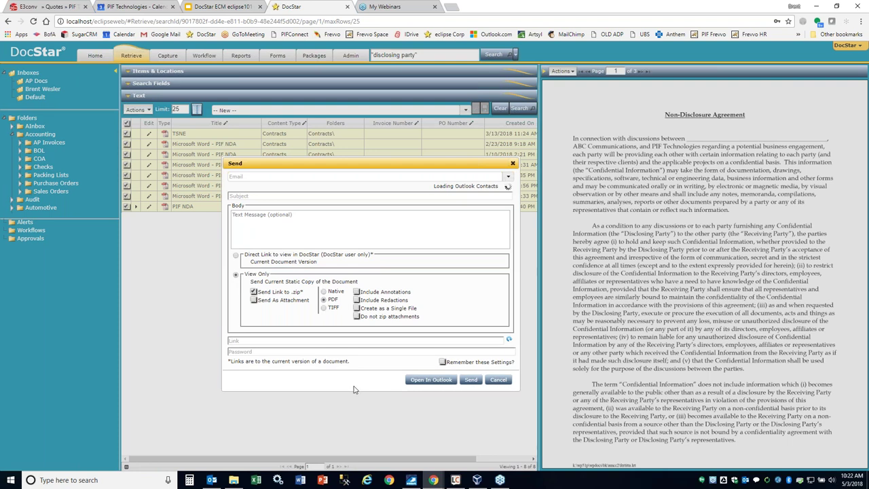
left_click(236, 257)
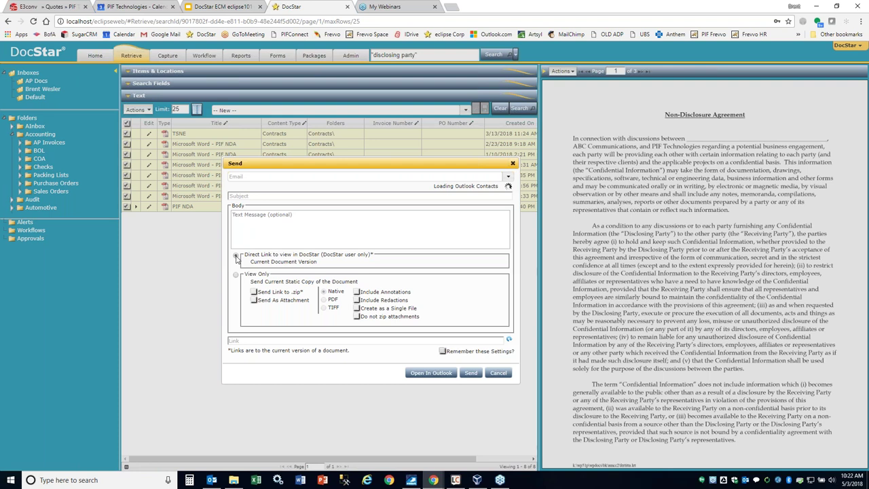
left_click(235, 274)
left_click(324, 307)
left_click(325, 292)
left_click(356, 302)
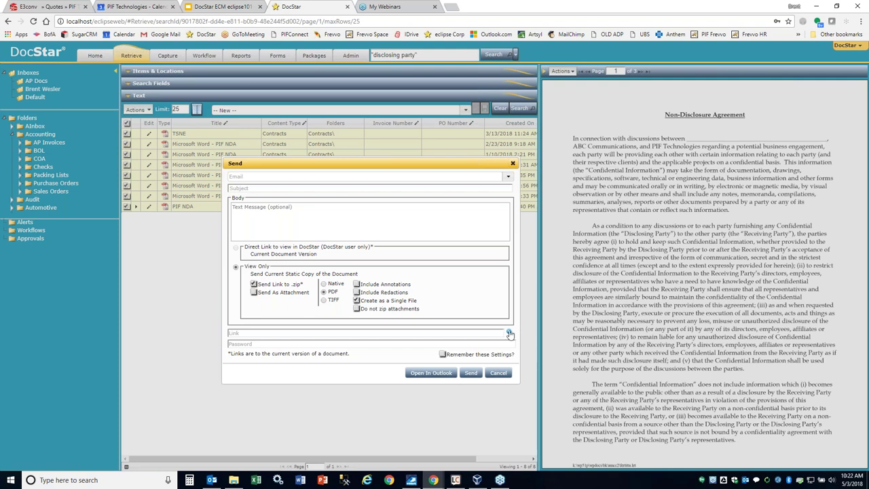
left_click(509, 334)
left_click(243, 346)
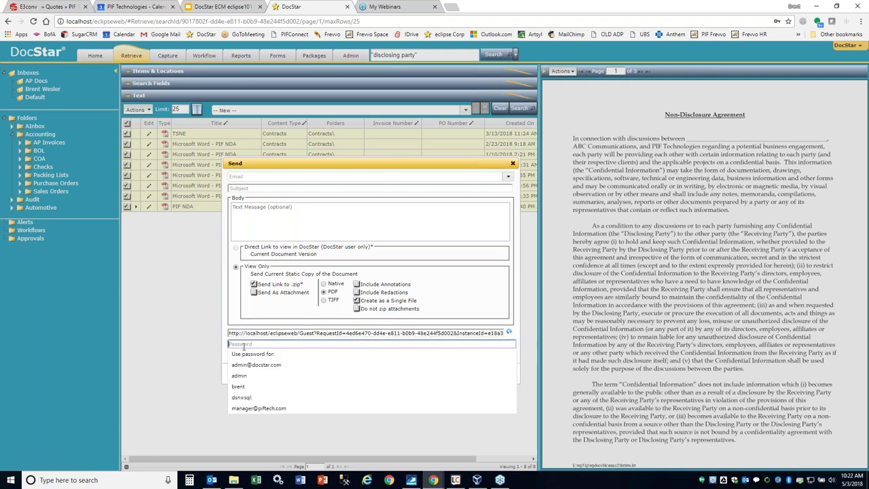
left_click(245, 333)
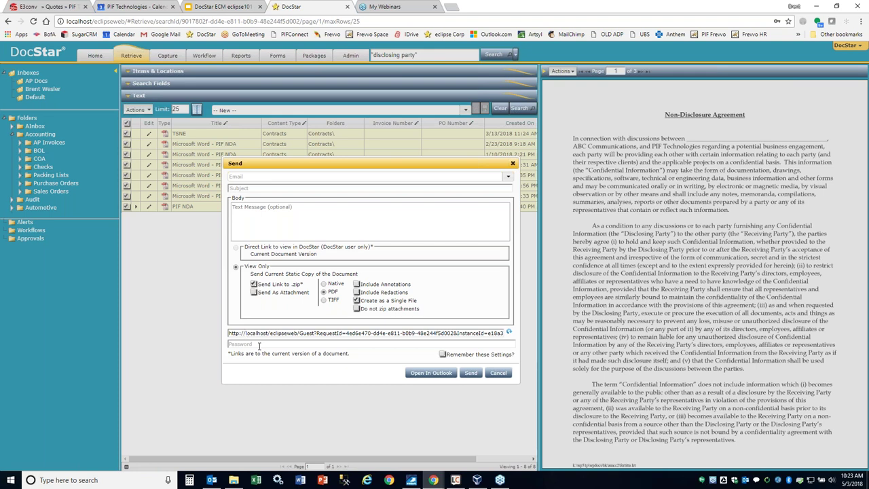
left_click(261, 344)
left_click(262, 333)
left_click(499, 374)
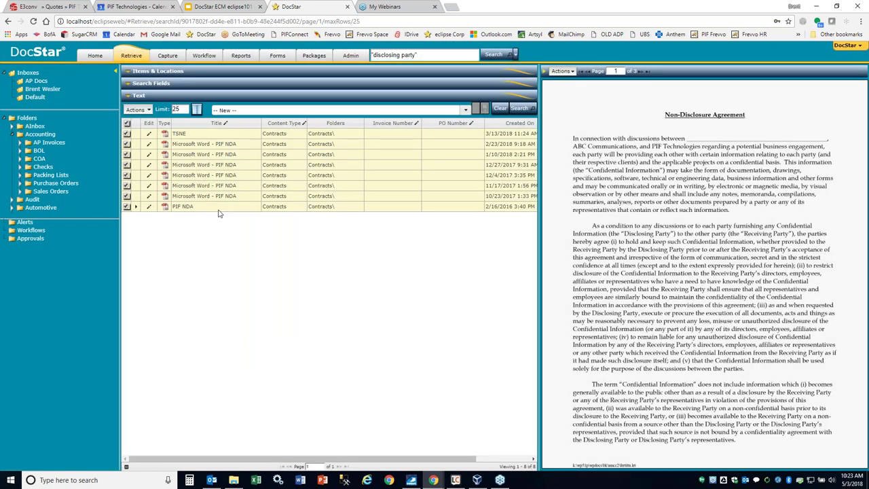
Step: Export the eight checked 'disclosing party' results to CSV and download the file
left_click(139, 110)
left_click(149, 146)
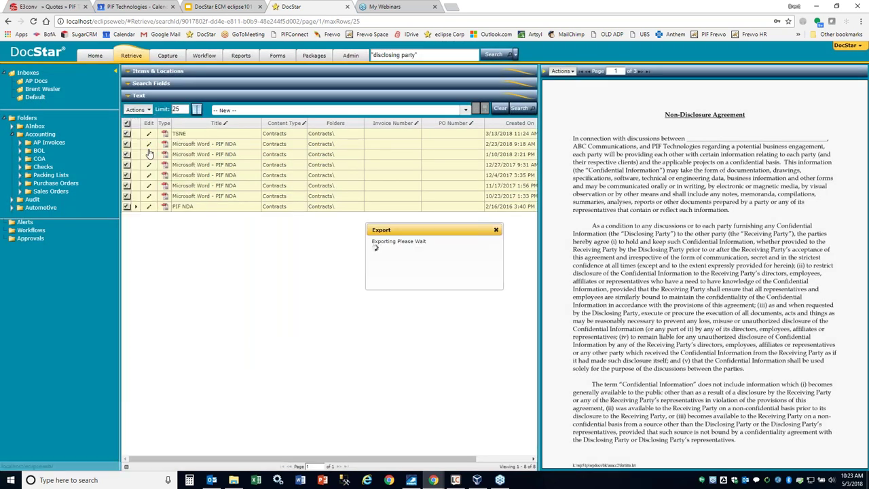
left_click(400, 247)
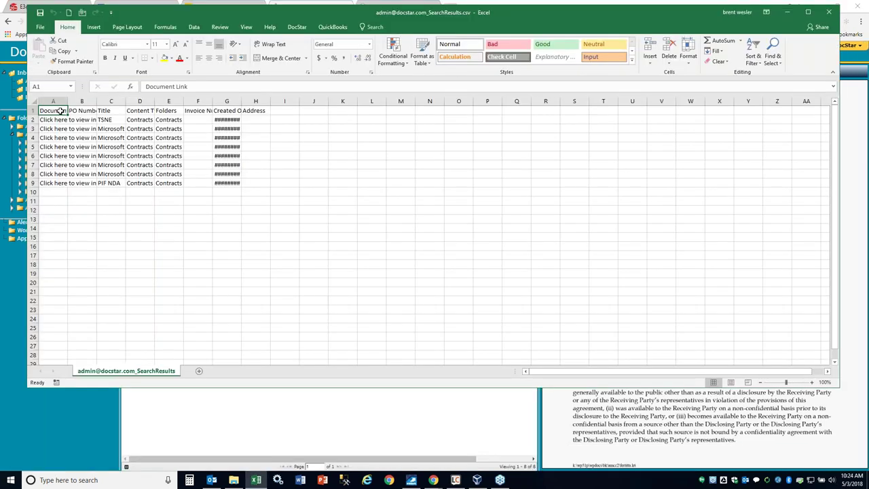
Step: Autofit the Document Link column A in Excel, then minimize the spreadsheet
double_click(67, 101)
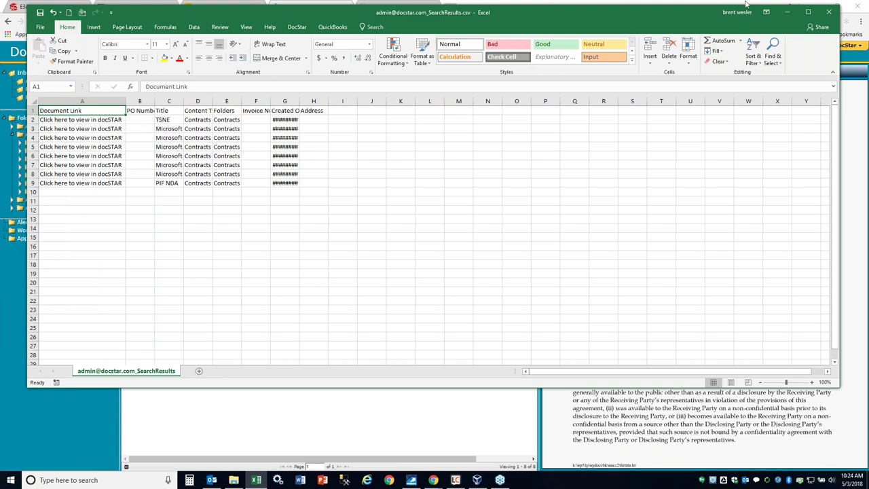
left_click(787, 13)
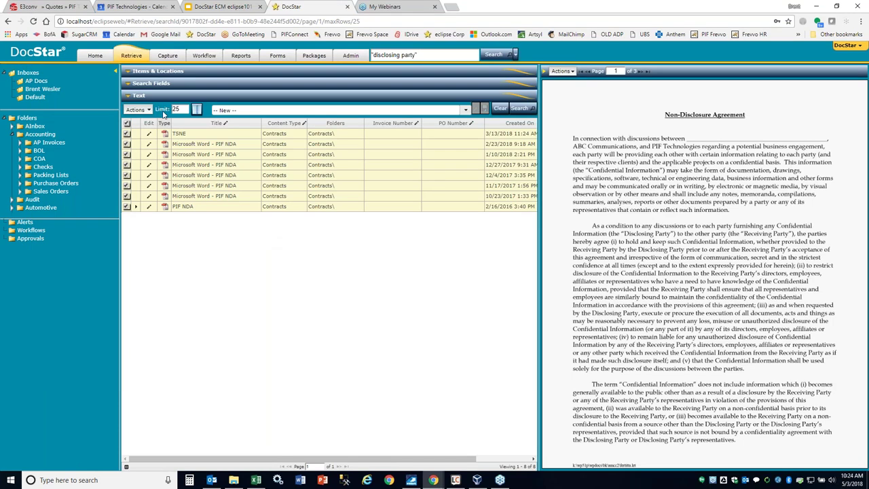
Step: Dismiss the results Actions list unused and switch to the Capture page
left_click(143, 110)
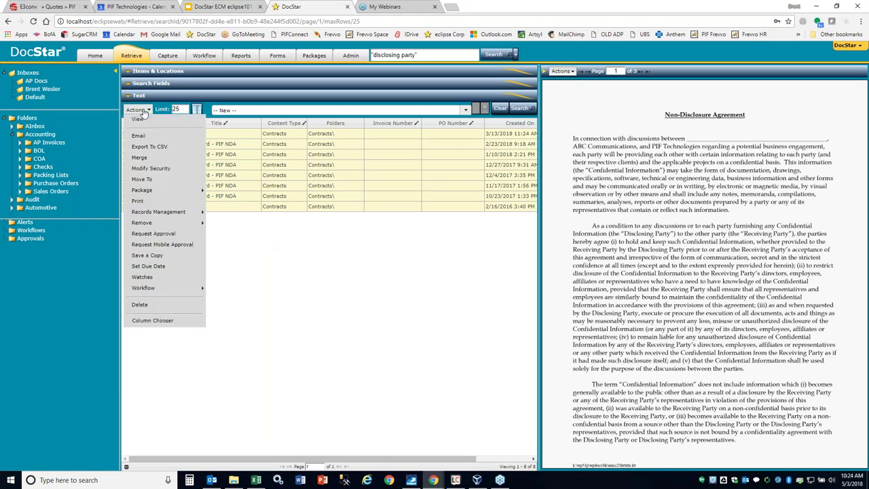
mouse_move(155, 192)
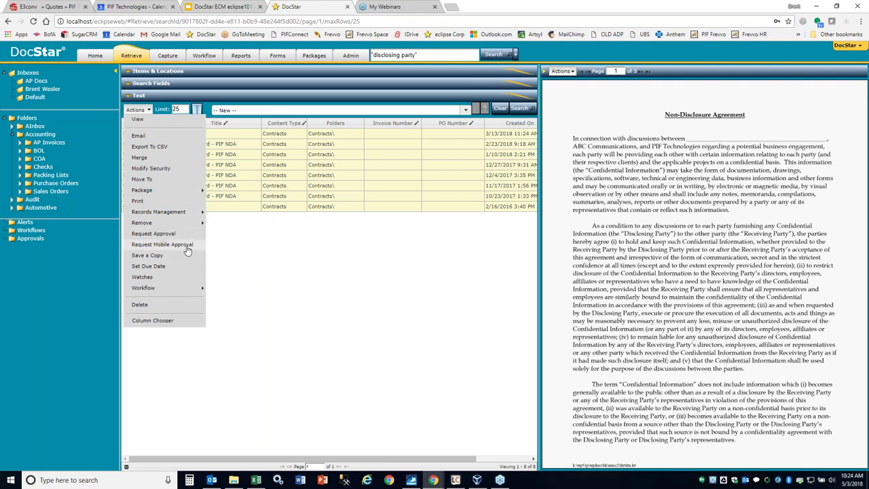
left_click(283, 263)
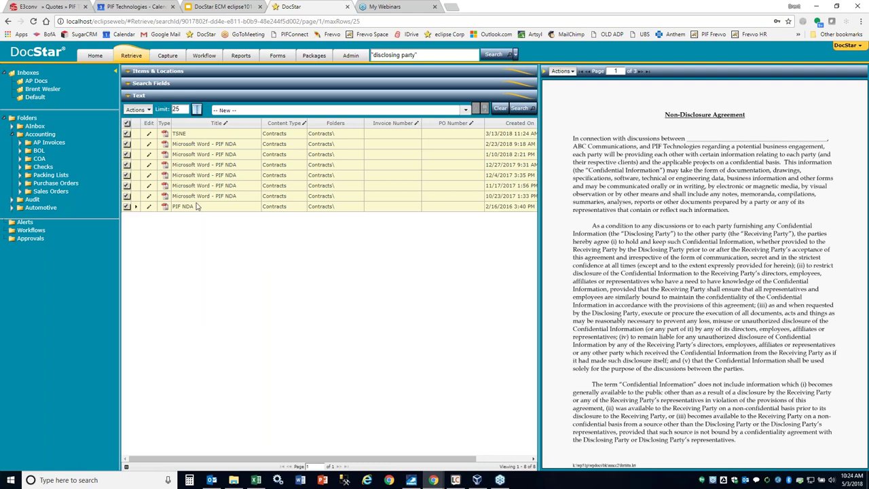
left_click(167, 57)
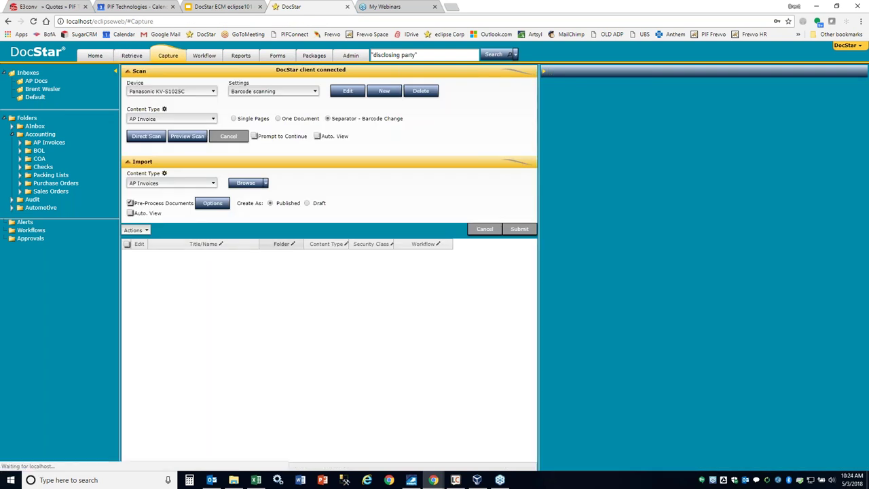
Step: Launch DocStar Client from the tray, then move and shrink its window
left_click(778, 480)
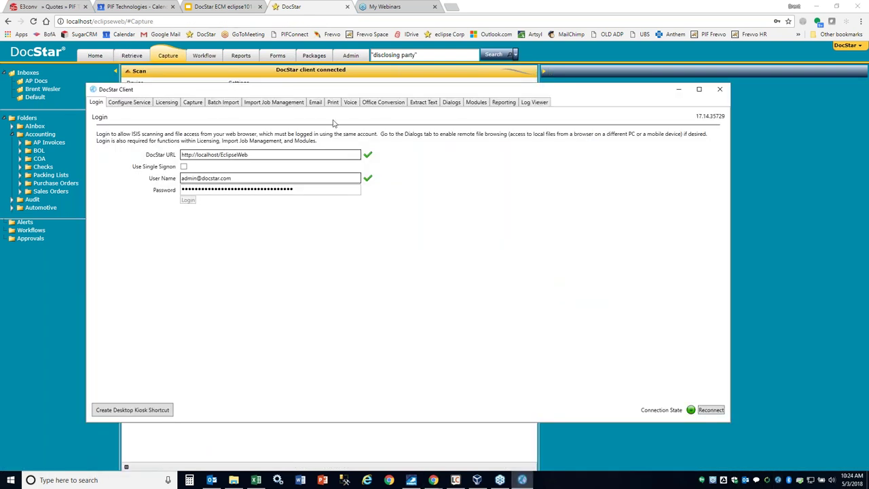
left_click_drag(311, 93, 338, 97)
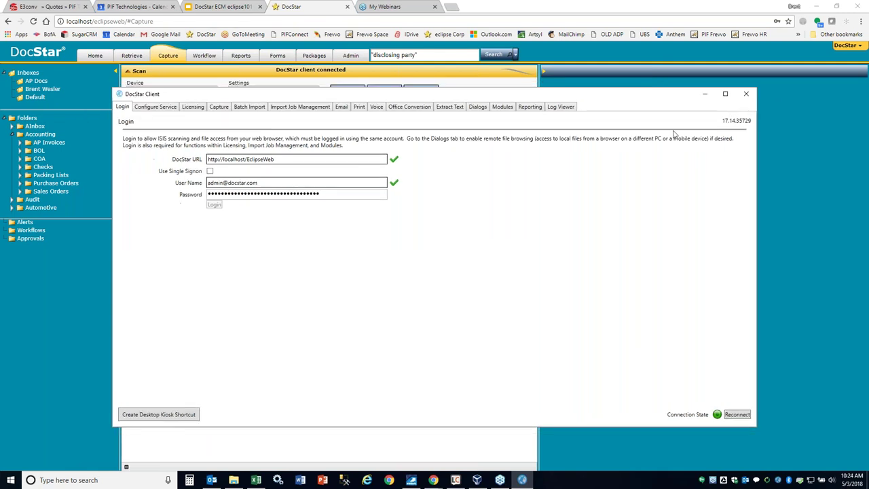
left_click_drag(755, 88, 622, 159)
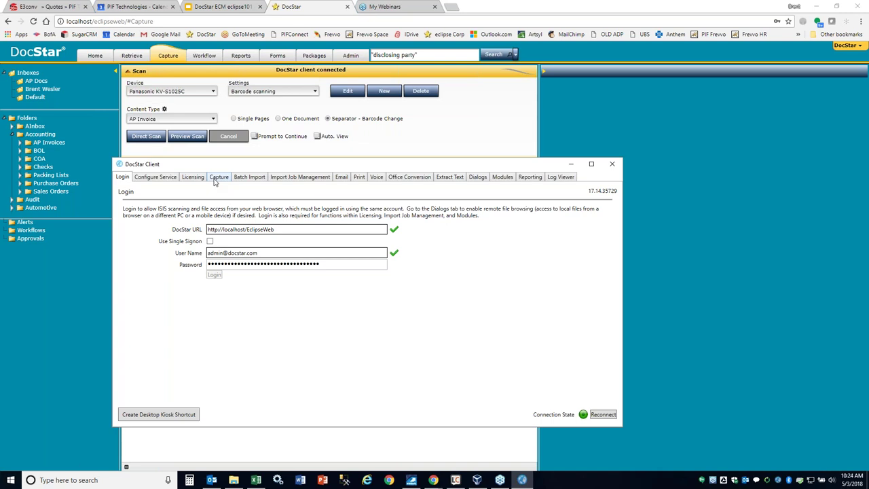
Step: Set the client's capture split method to Every 2 Pages and view the Batch Import settings
left_click(218, 177)
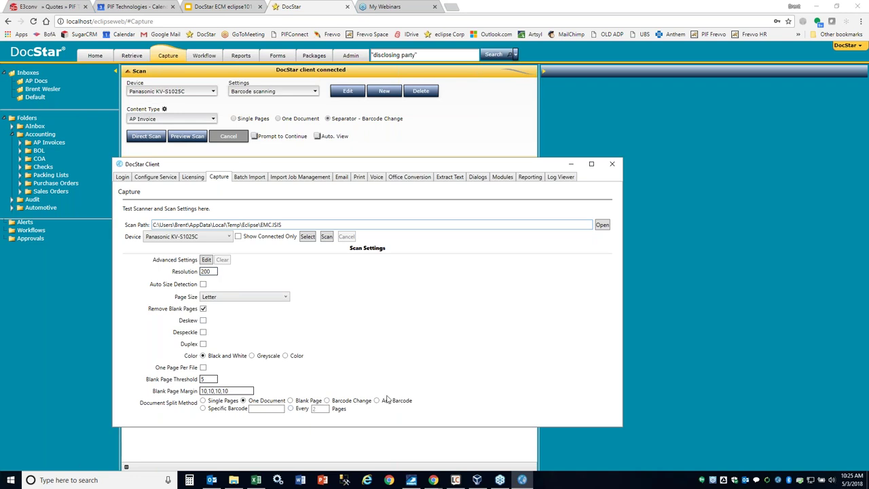
left_click(290, 408)
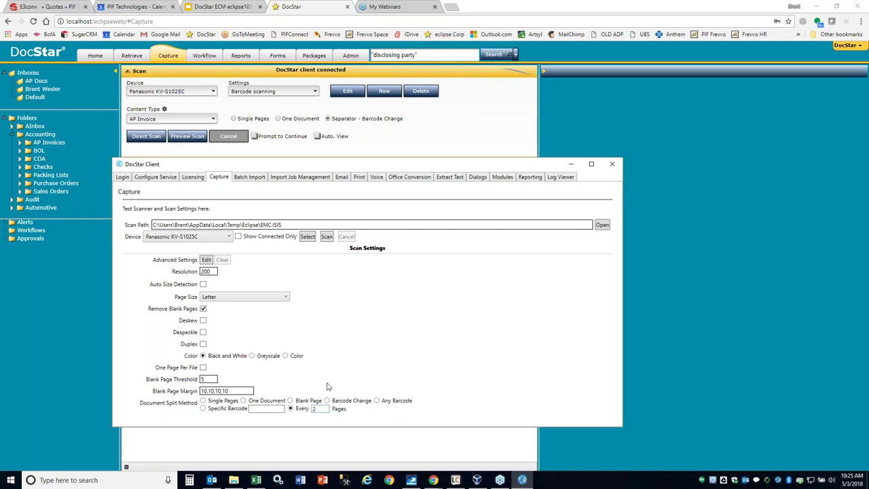
left_click(246, 179)
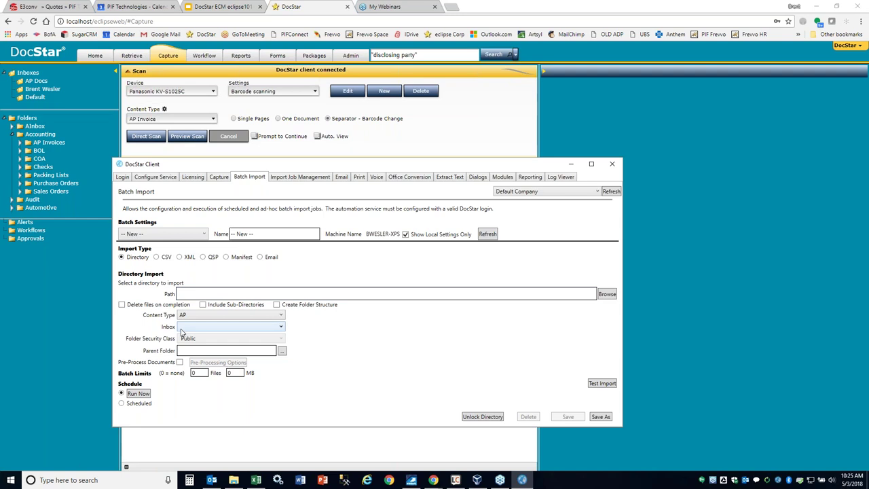
Step: Switch the batch import type to Email, focus its User Name field, and view the Modules page
left_click(260, 258)
left_click(200, 283)
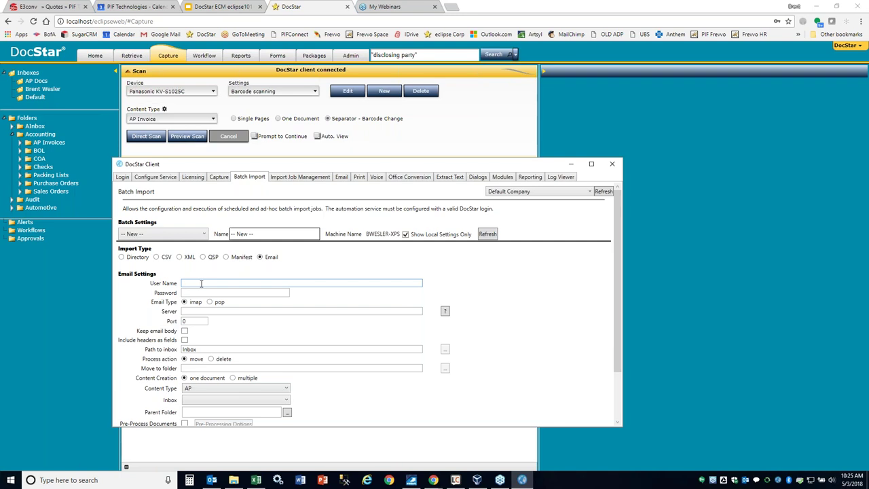
left_click(200, 284)
left_click(501, 177)
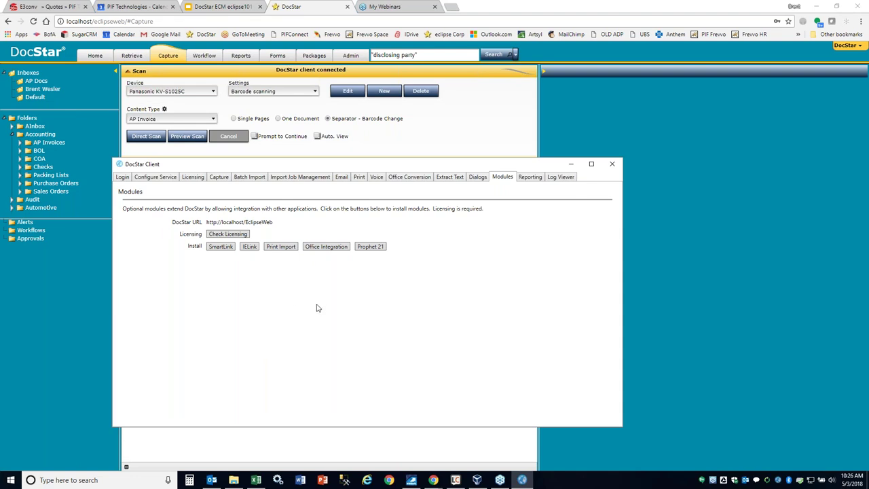
Step: Confirm the DocStar client connection, close the desktop client, and close the connection dialog
left_click(571, 165)
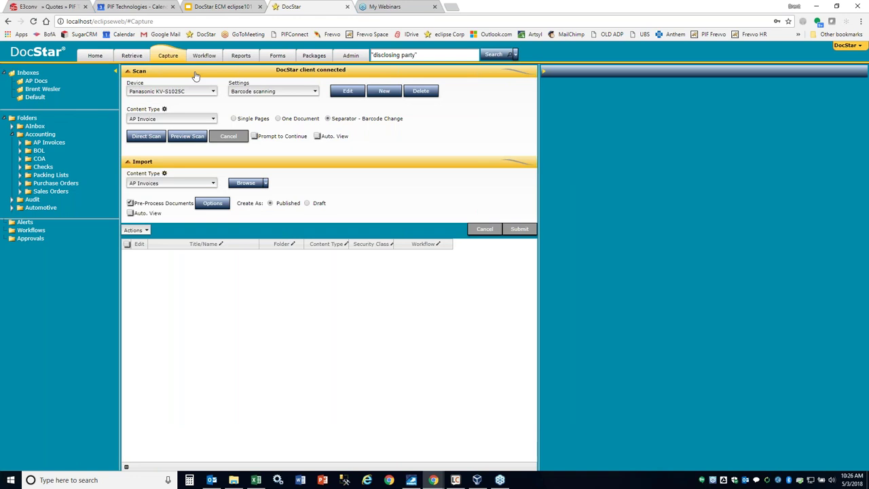
left_click(305, 69)
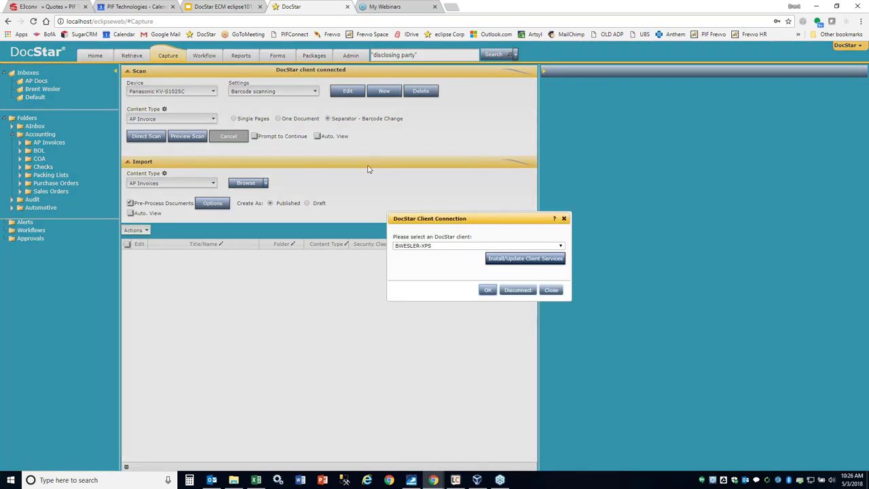
left_click_drag(427, 217, 396, 128)
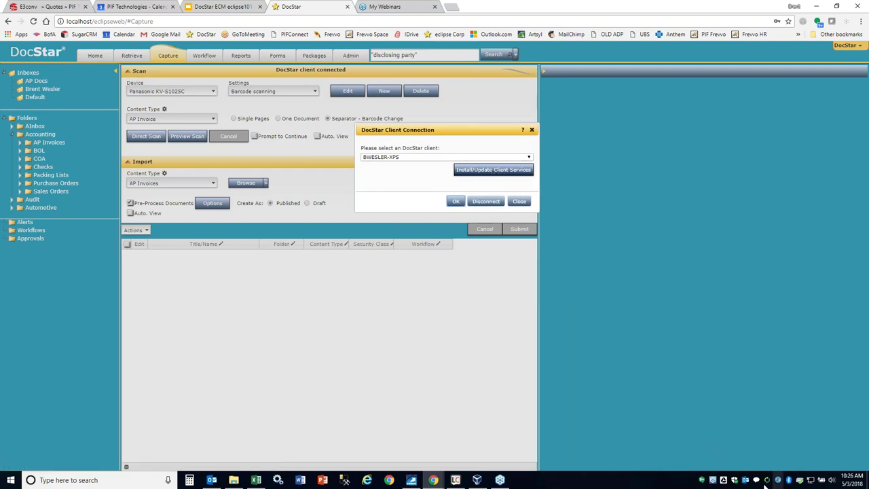
left_click(455, 201)
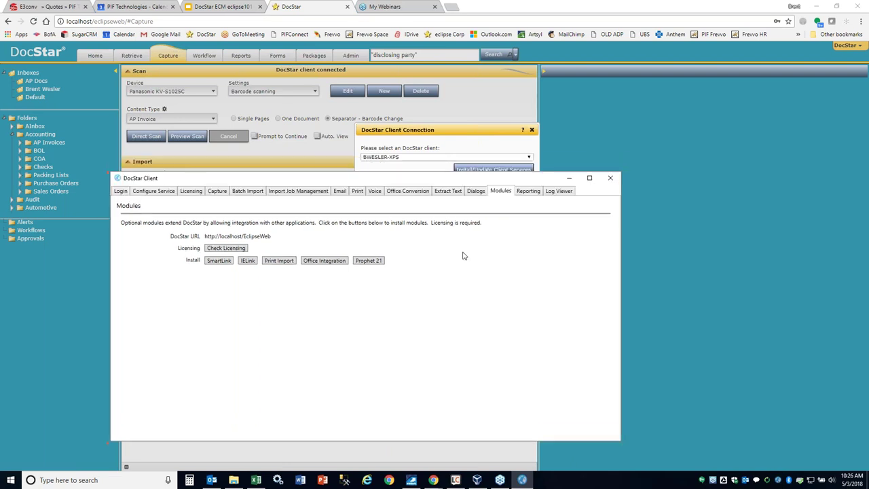
left_click(609, 177)
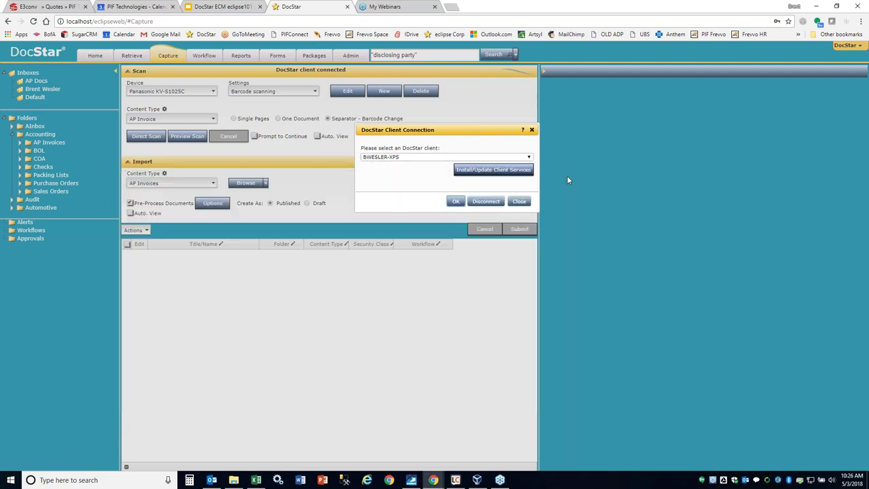
left_click(519, 202)
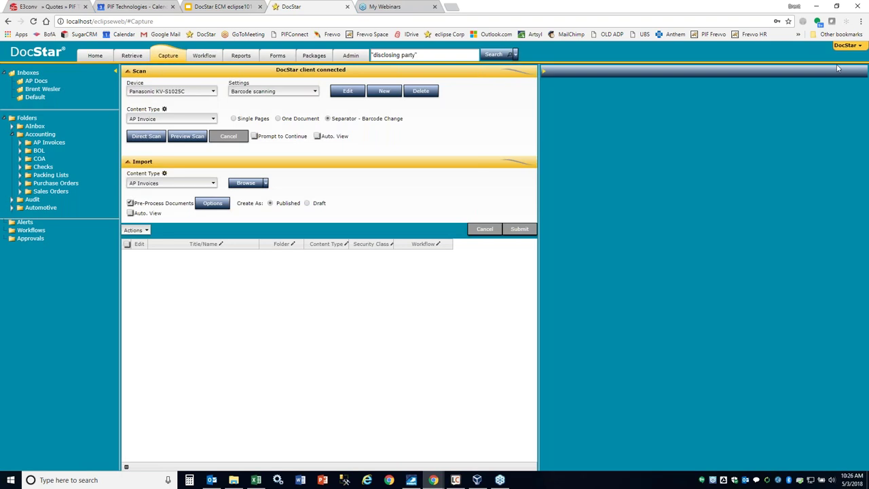
Step: Open User Preferences and review its Workflow, Search, Packages and Environment sections
left_click(845, 45)
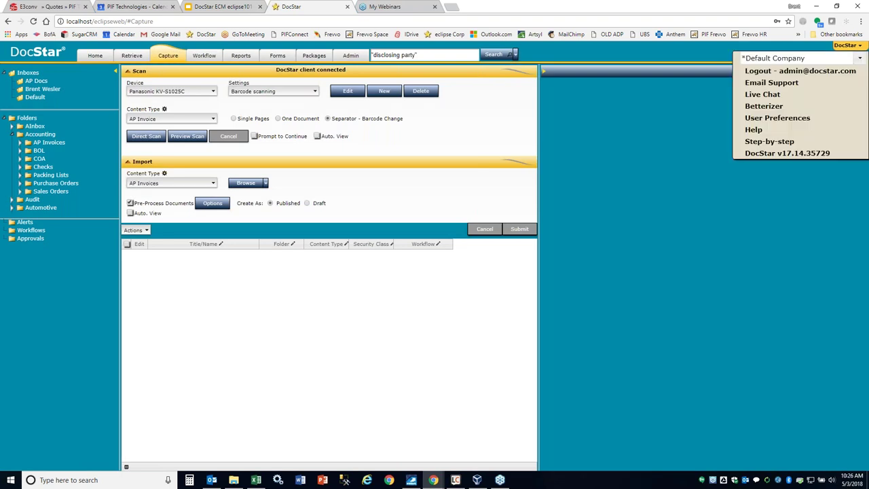
left_click(787, 120)
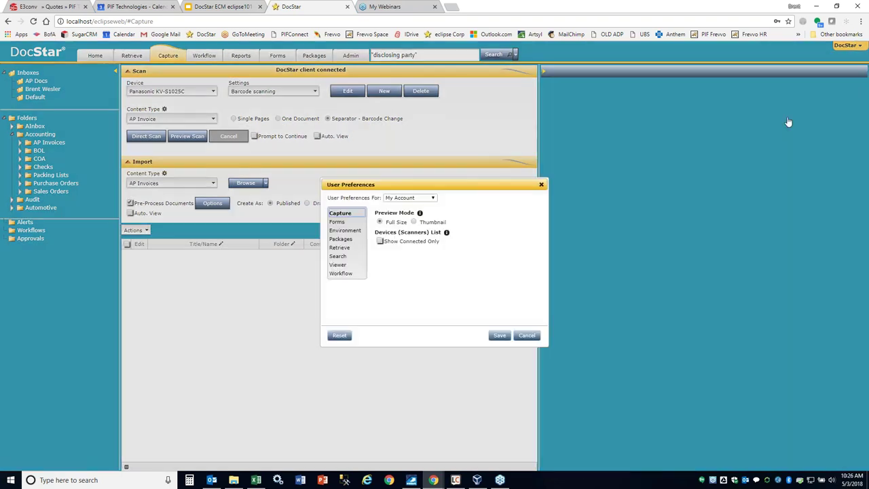
left_click(338, 274)
left_click(340, 256)
left_click(342, 239)
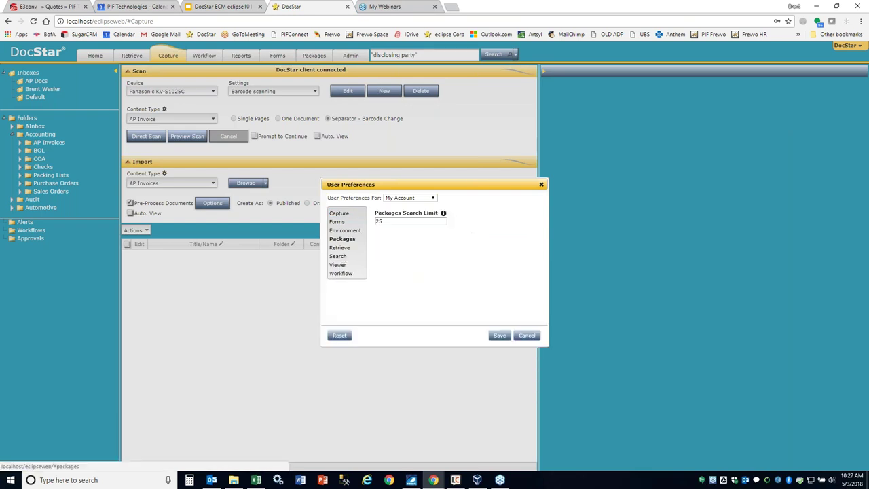
left_click(343, 231)
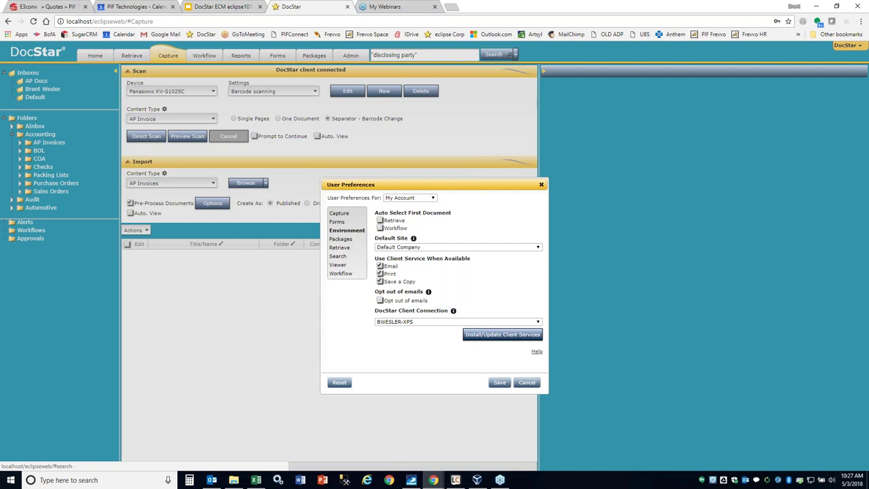
Step: Keep workflow emails suppressed instead of periodic digest, and save the preferences
left_click(341, 274)
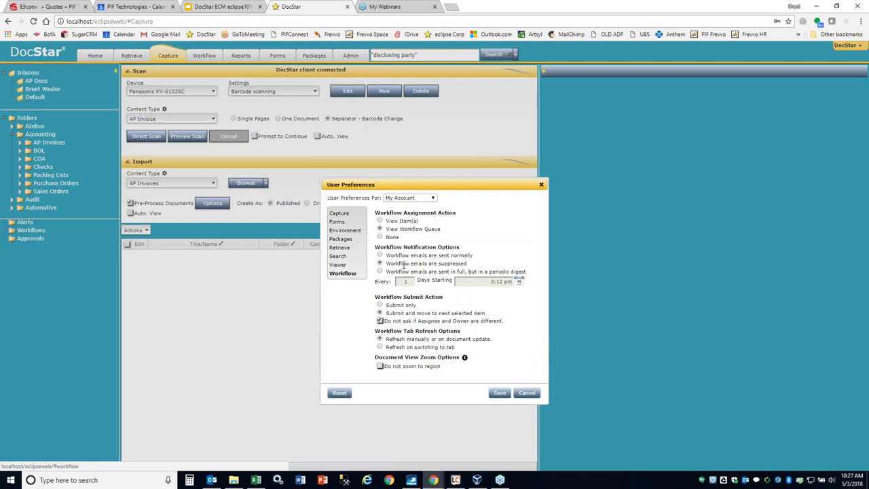
left_click_drag(394, 271, 453, 271)
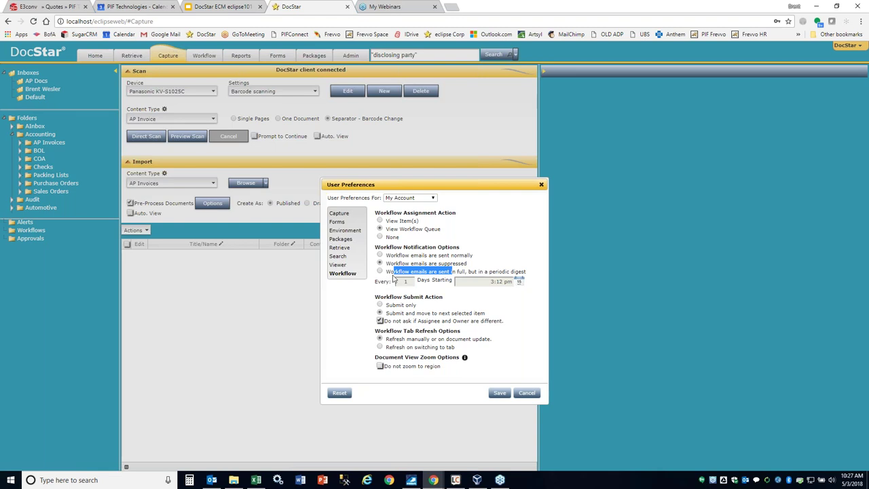
left_click(425, 260)
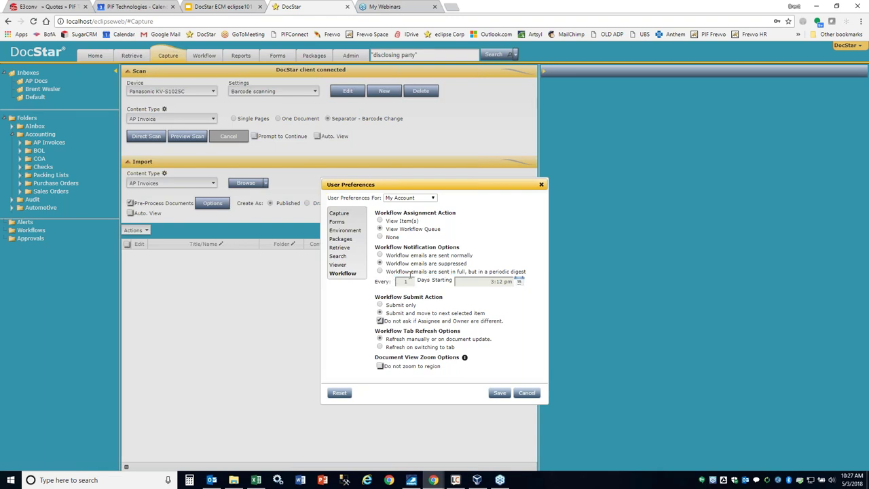
left_click(379, 271)
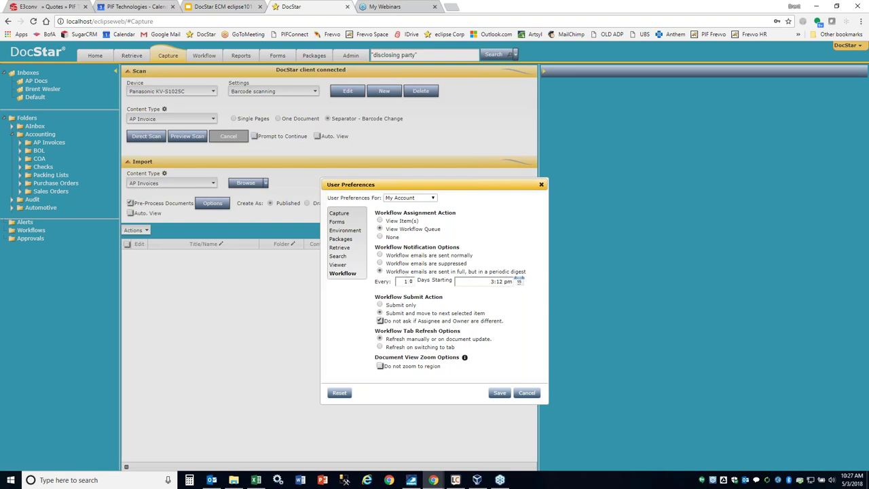
left_click(380, 263)
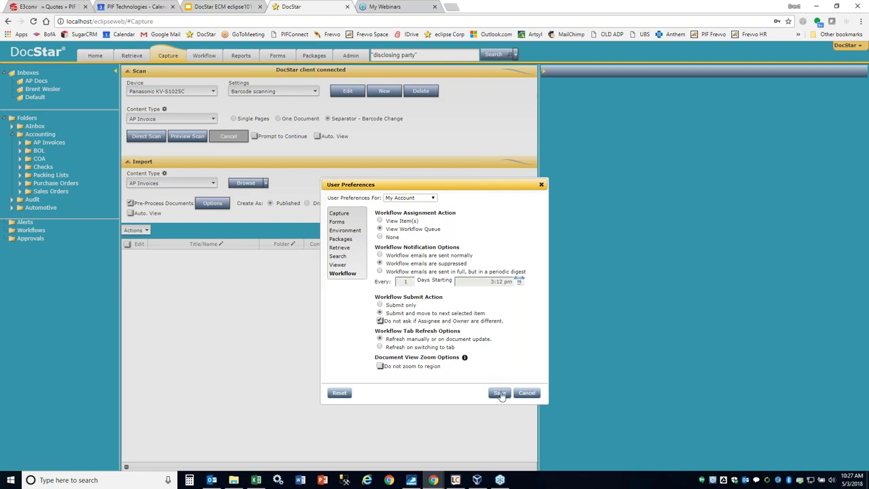
left_click(526, 393)
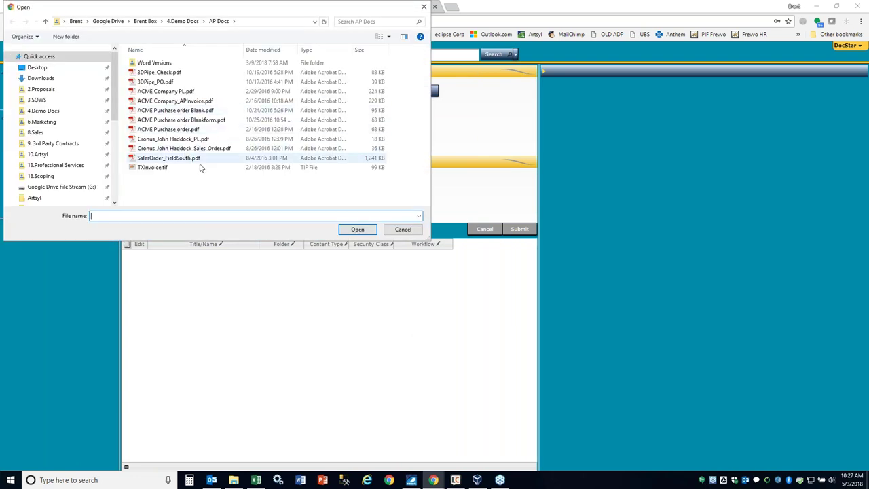
Step: Select only ACME Company_APInvoice.pdf in the Open dialog and queue it for import
double_click(788, 480)
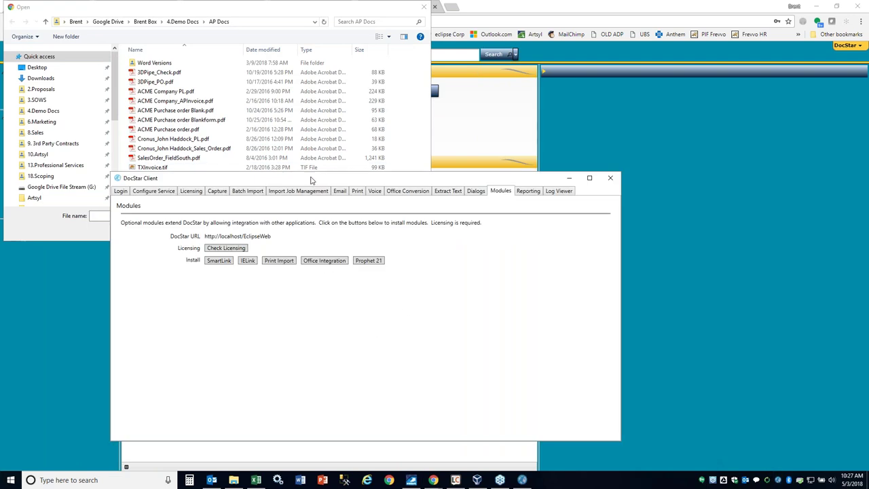
left_click(572, 180)
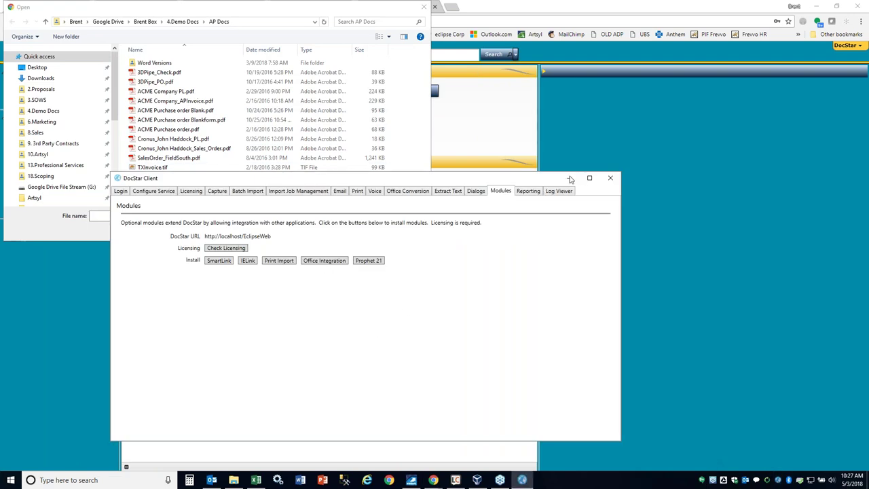
left_click(289, 101)
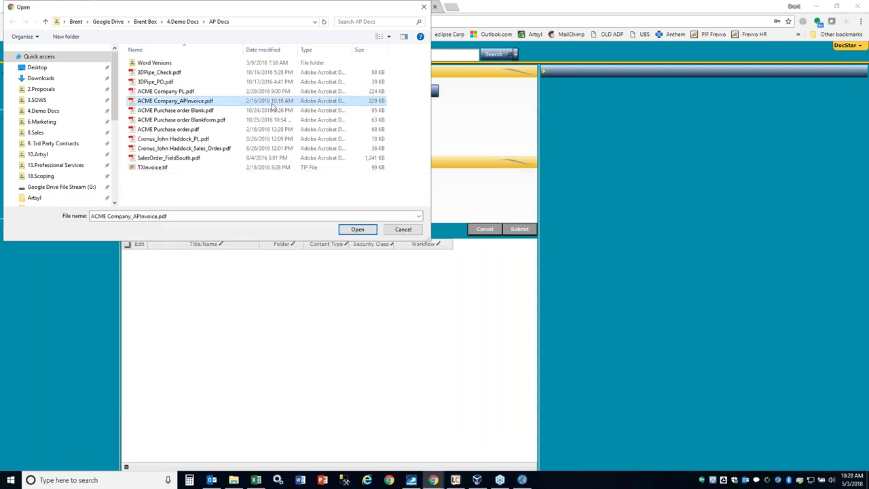
left_click(261, 138, "shift")
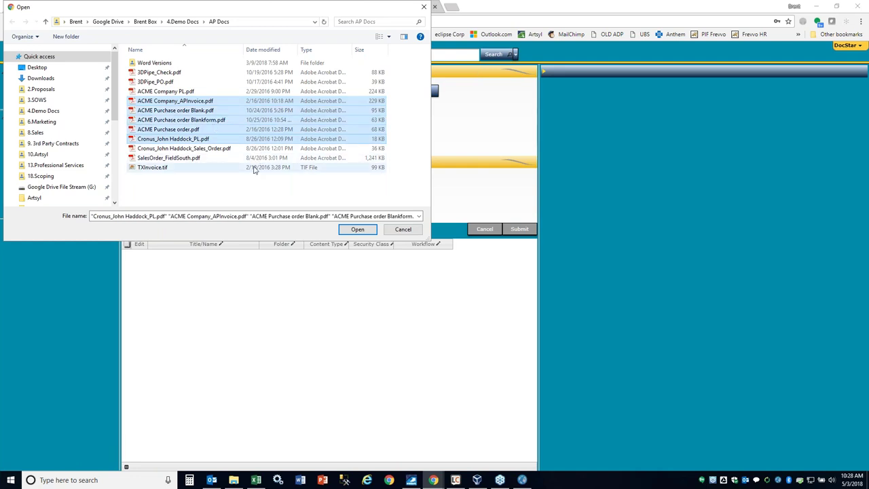
left_click(176, 104)
left_click(357, 230)
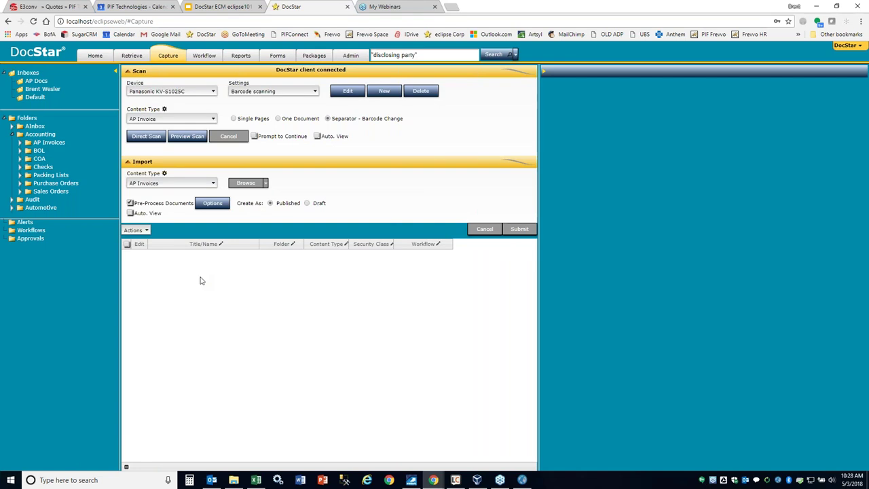
Step: Keep AP Invoices as the import content type and bring up the pre-processing options
left_click(33, 21)
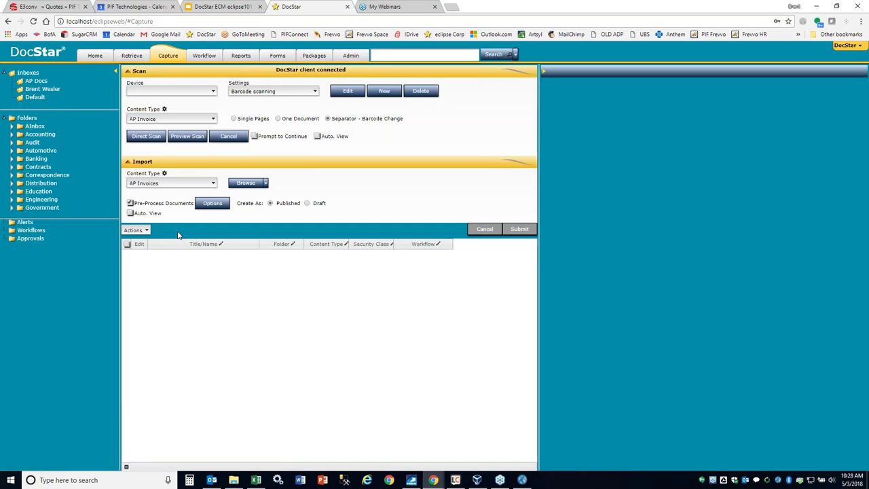
left_click(159, 186)
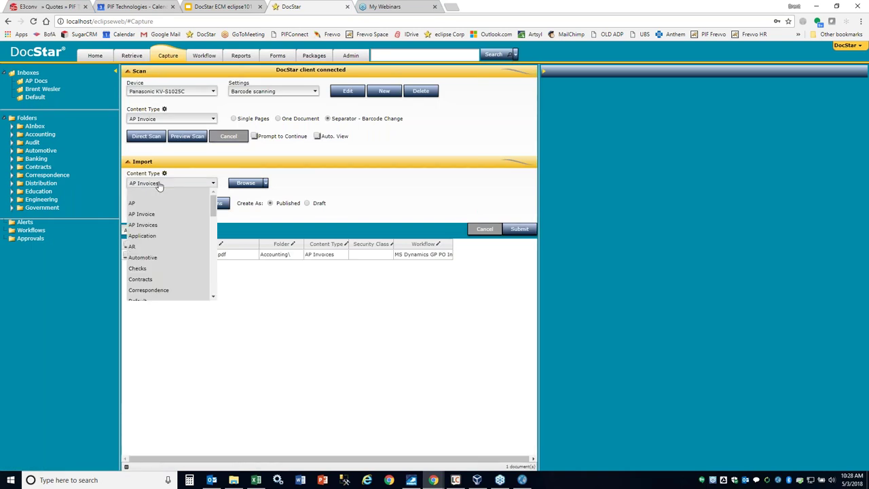
left_click(158, 186)
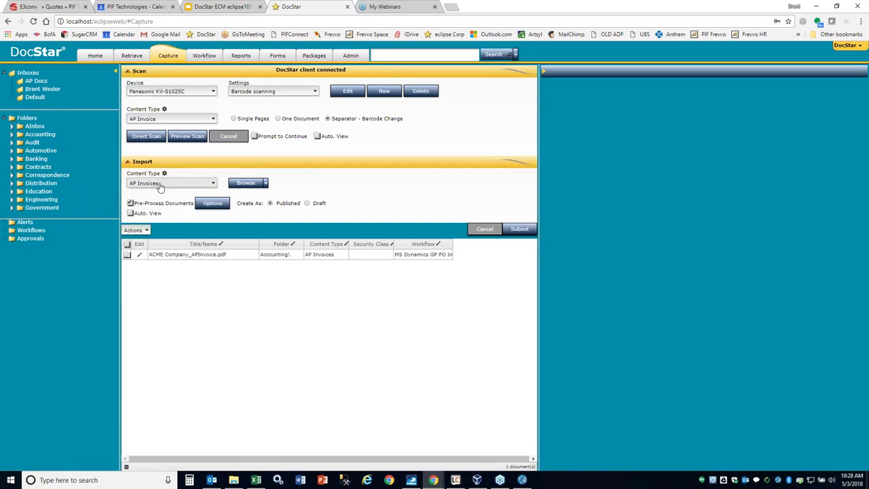
left_click(211, 205)
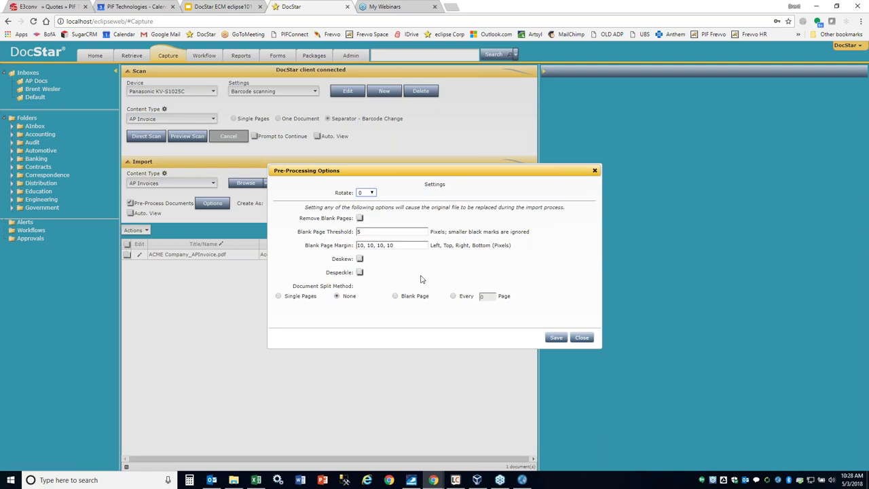
Step: Enable Auto Size Detection and Duplex for Barcode scanning, keeping Either for split detect sides
left_click(583, 338)
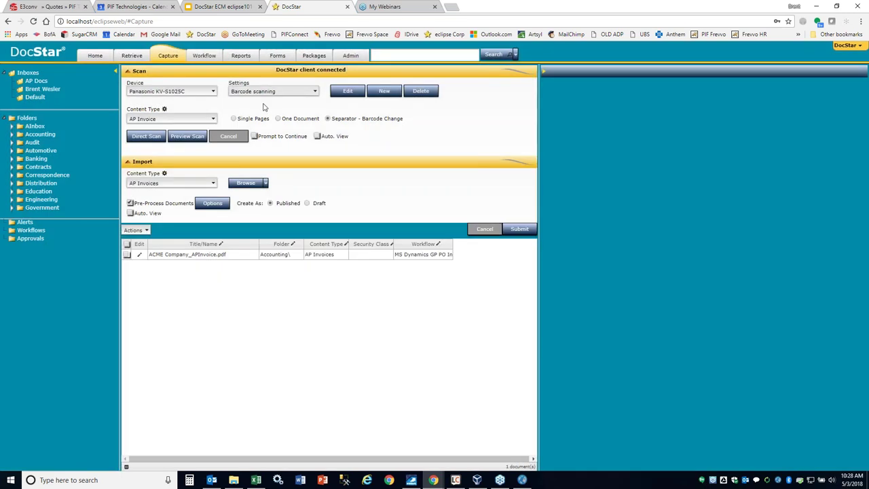
left_click(348, 92)
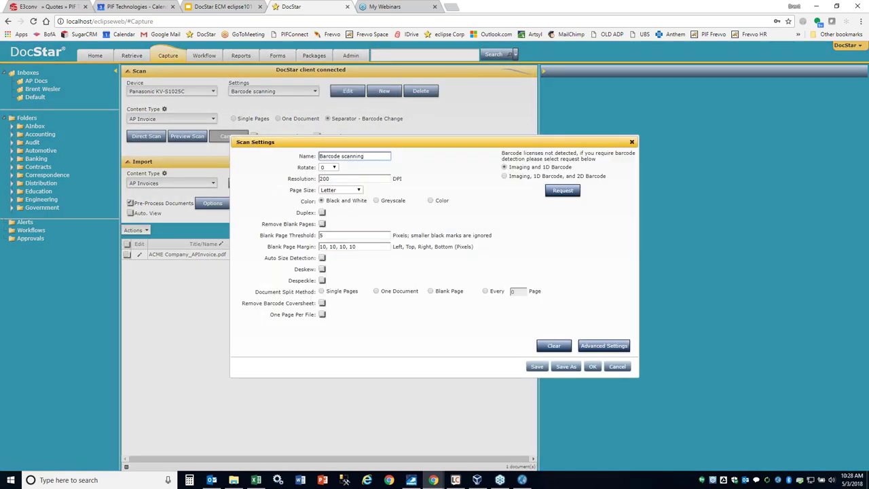
left_click_drag(346, 143, 466, 80)
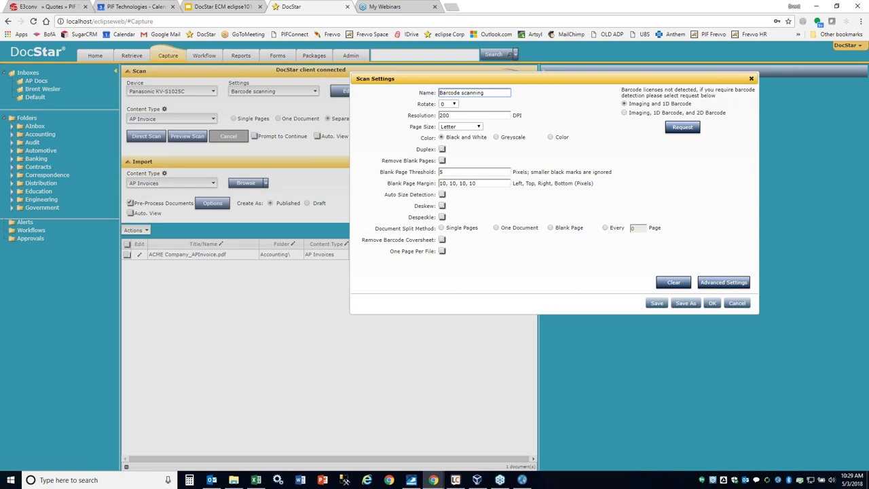
left_click(442, 194)
left_click(442, 148)
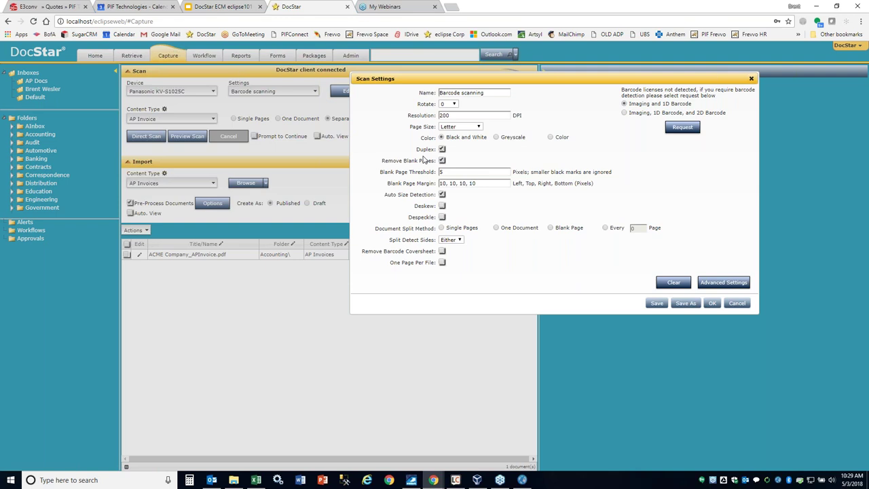
left_click(452, 239)
left_click(502, 258)
left_click(738, 303)
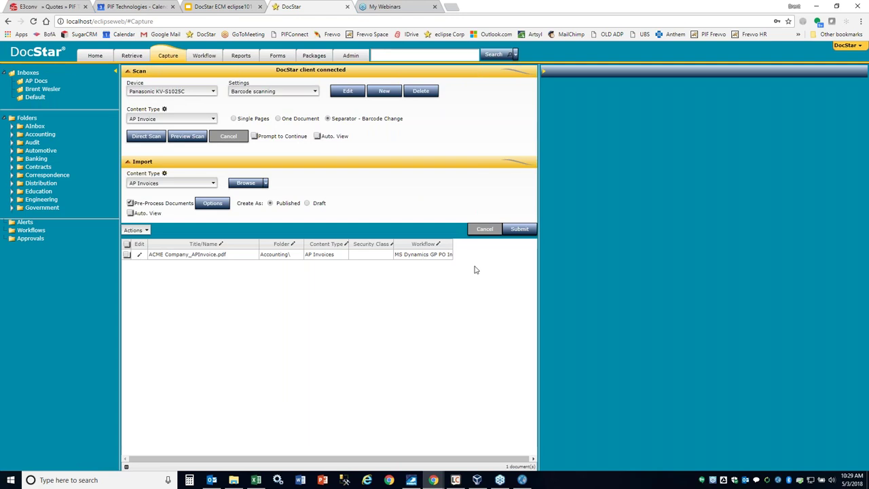
Step: Give the ACME invoice the MS Dynamics AP Invoice Select Approver workflow and submit it
left_click(420, 256)
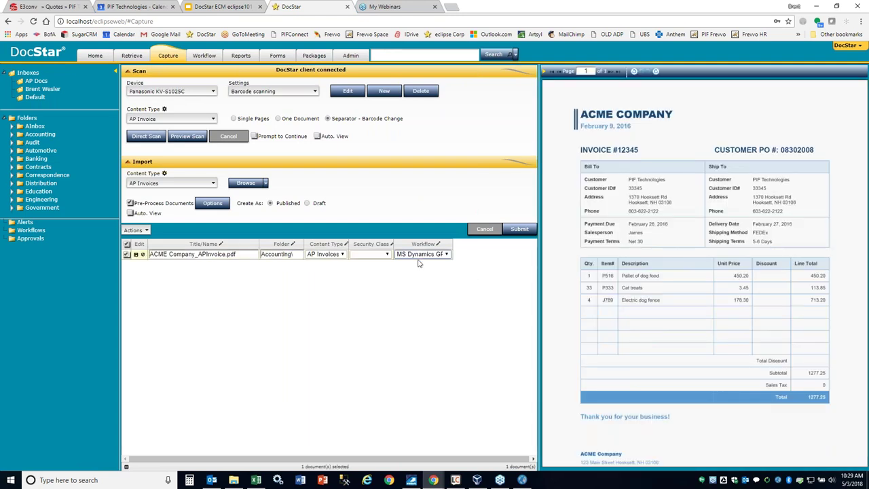
left_click(421, 256)
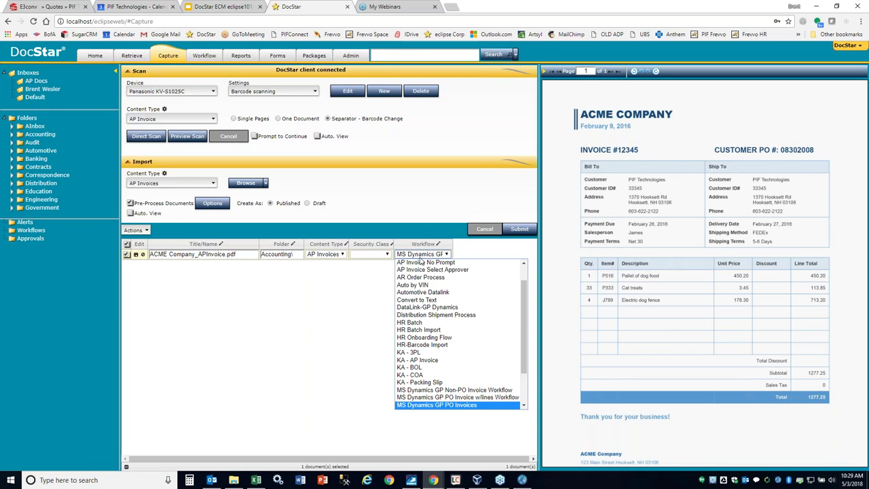
scroll(421, 272, "up", 1)
left_click(424, 292)
left_click(520, 230)
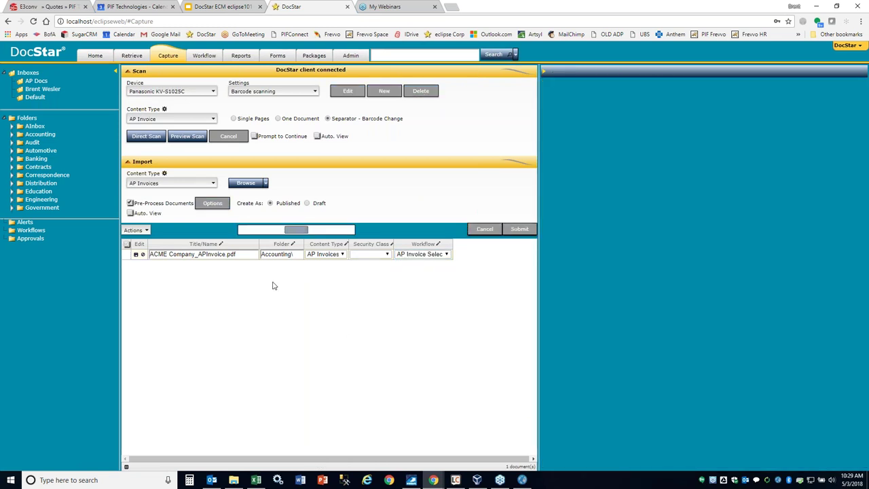
left_click(204, 57)
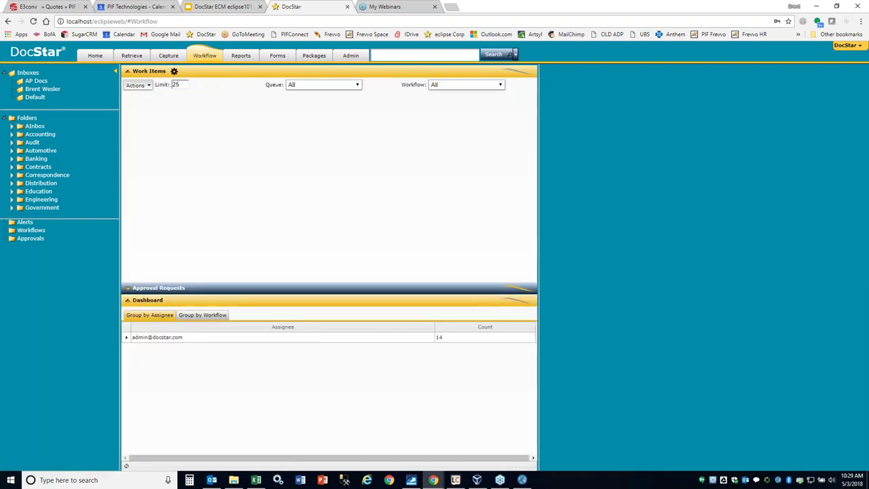
Step: Filter Work Items to the admin queue, sorted by Created On with newest first
left_click(324, 84)
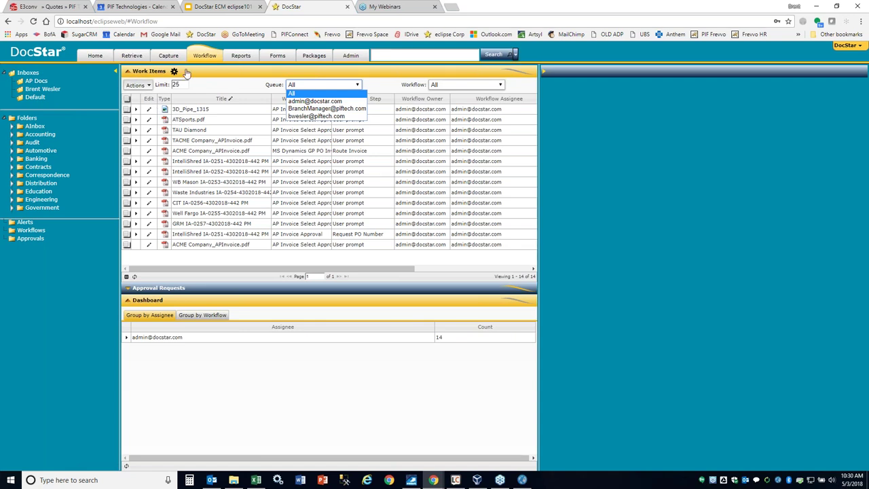
left_click(314, 101)
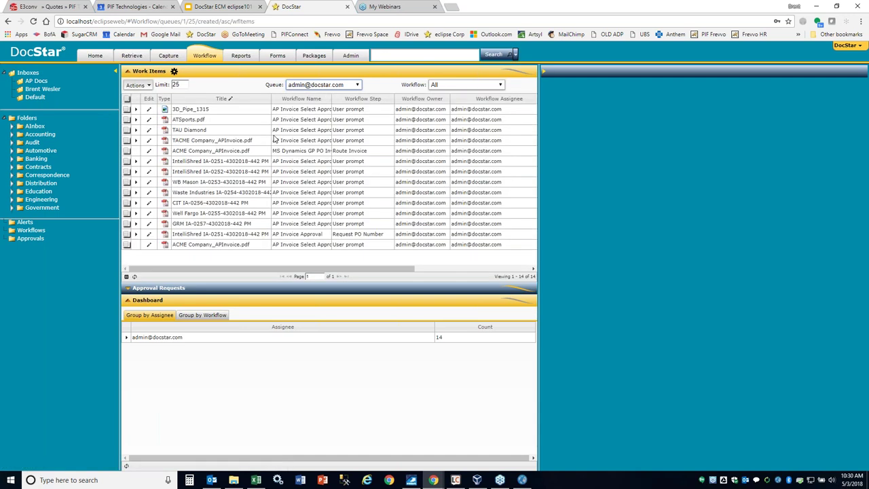
left_click_drag(401, 272, 449, 269)
left_click(511, 99)
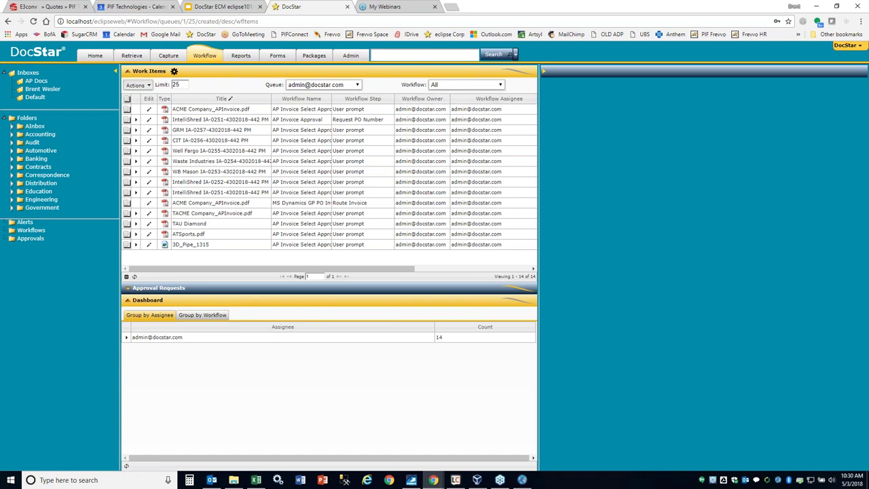
left_click(145, 88)
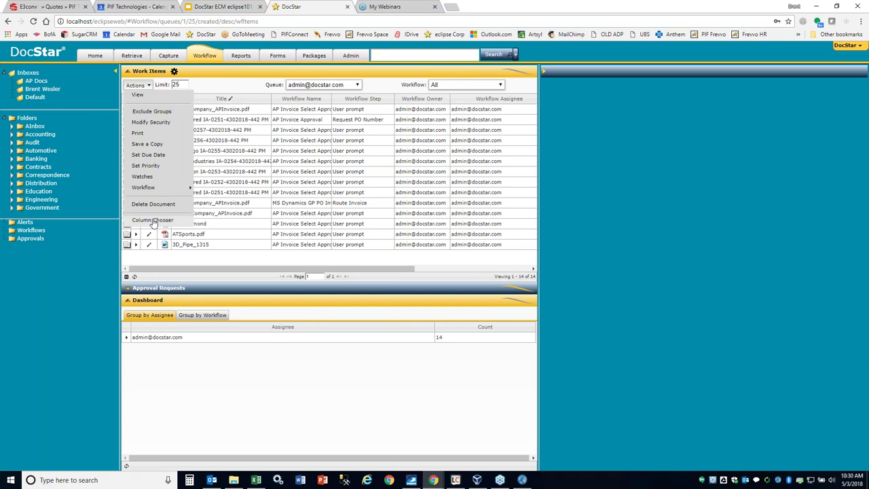
left_click(153, 221)
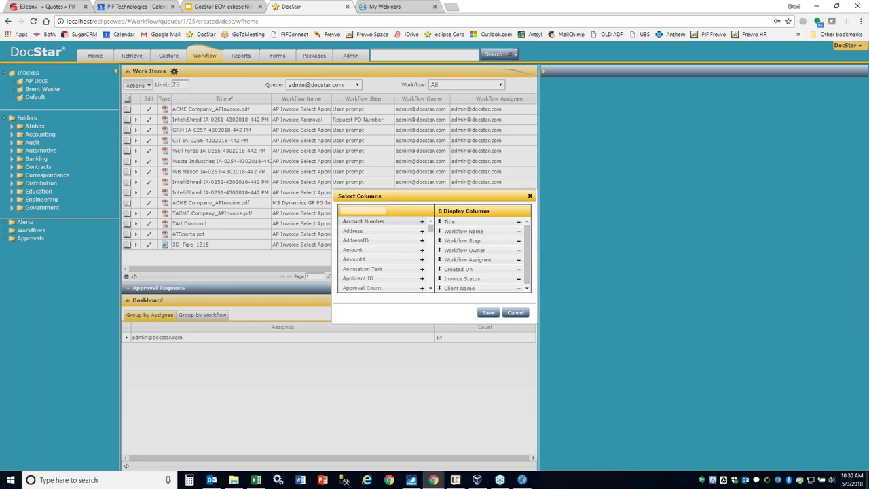
scroll(534, 284, "down", 1)
left_click_drag(440, 287, 464, 230)
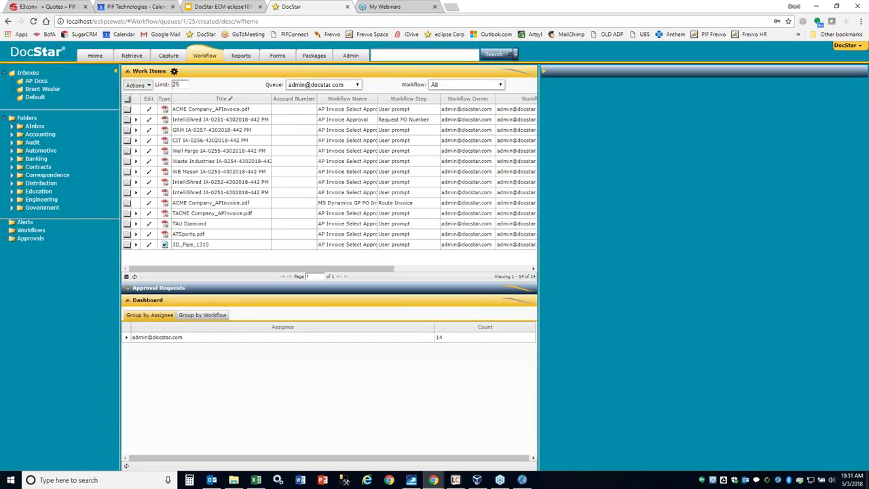
left_click(136, 85)
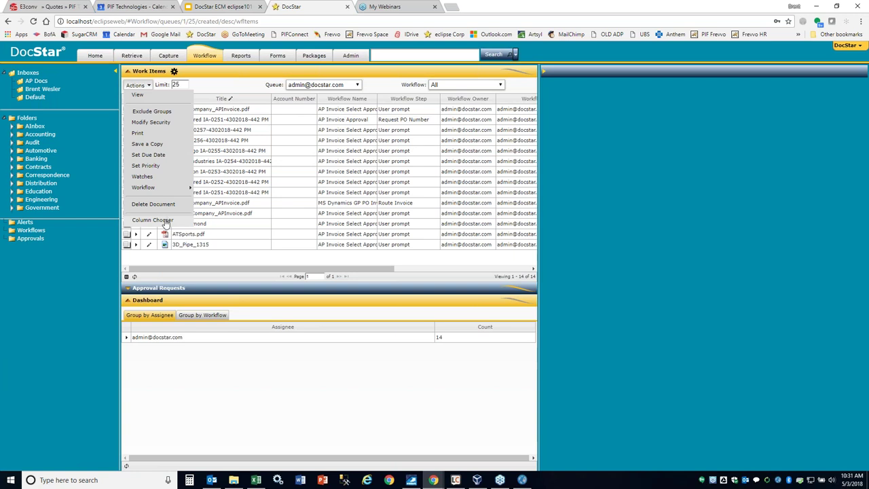
left_click(153, 219)
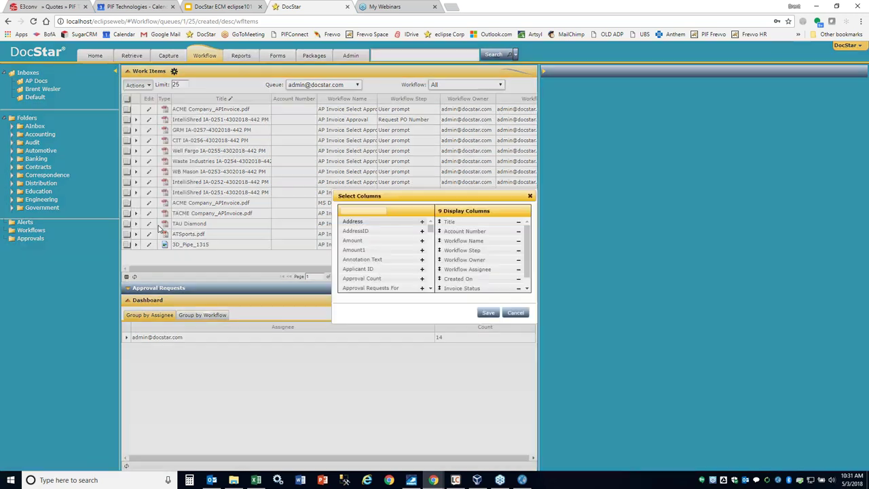
left_click(518, 231)
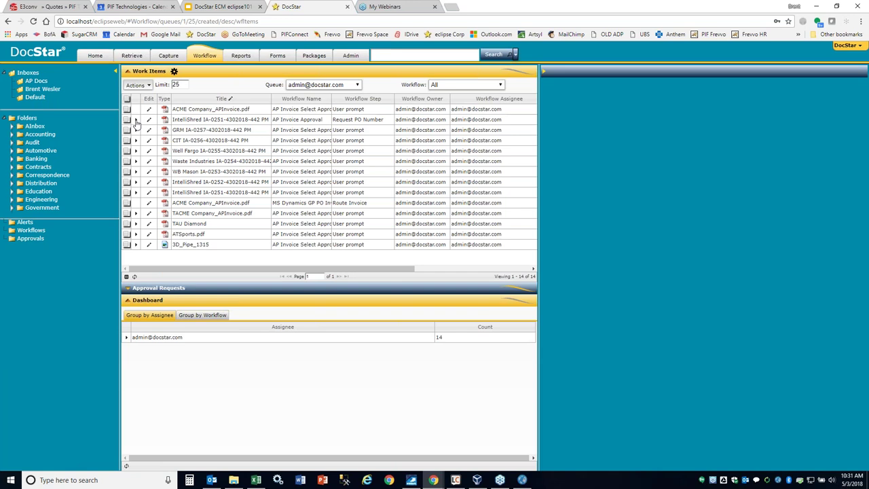
left_click(136, 120)
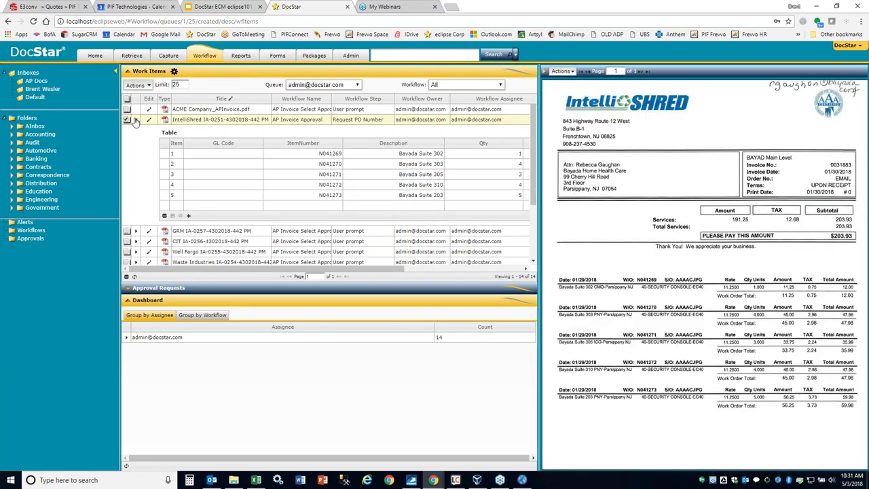
left_click(218, 155)
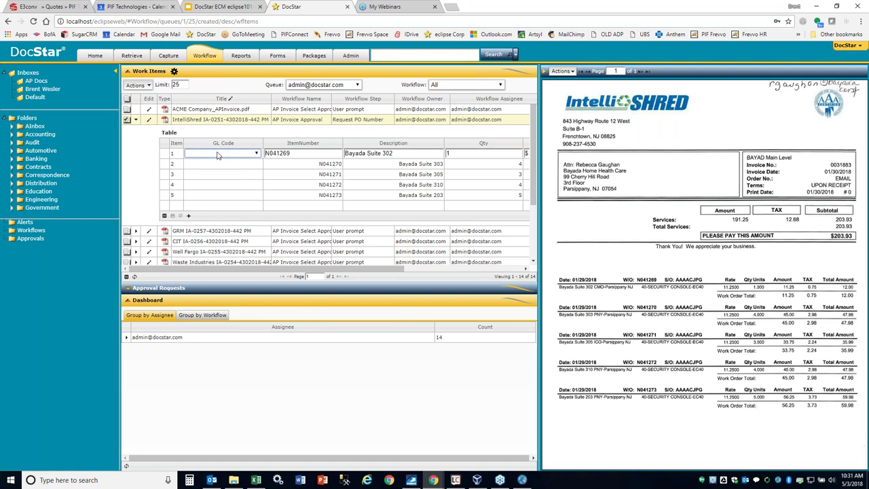
left_click(218, 155)
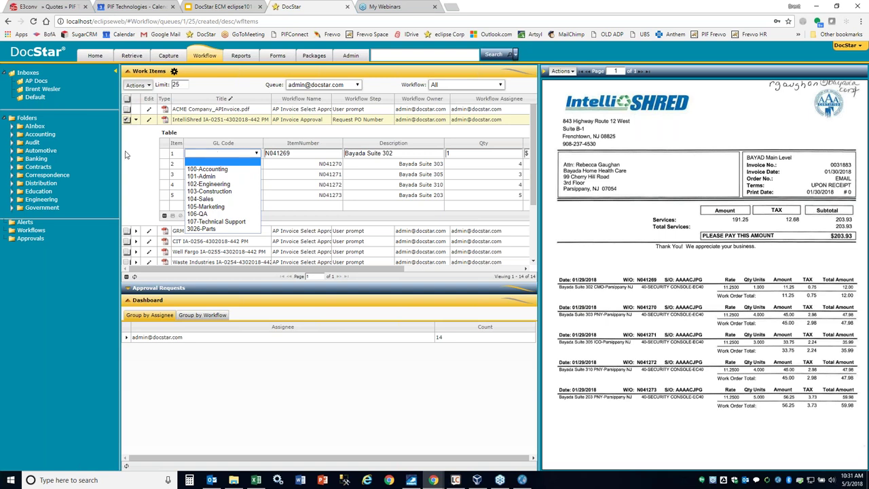
left_click(125, 123)
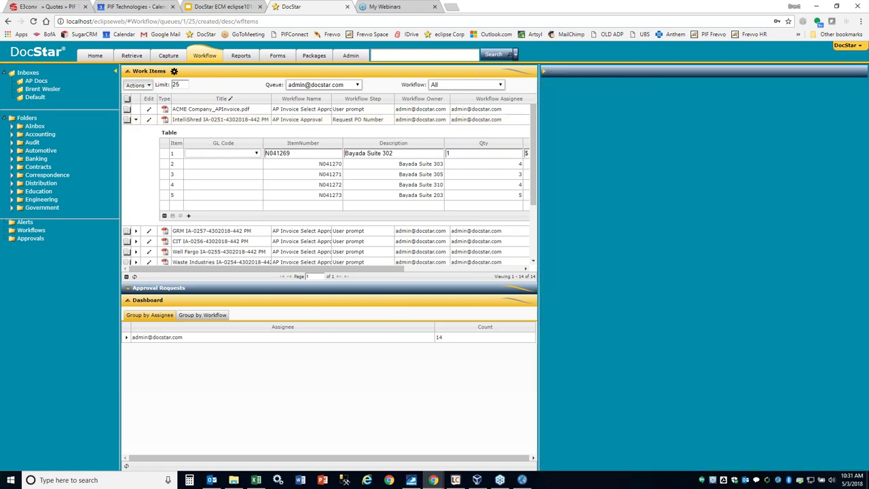
left_click(136, 120)
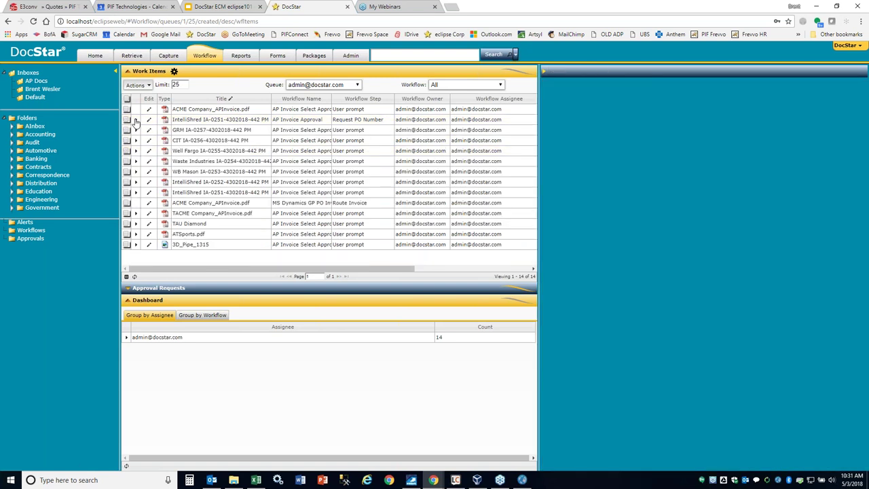
Step: View another user's queue grouped by workflow with AP Invoice Approval expanded
left_click(334, 85)
left_click(325, 116)
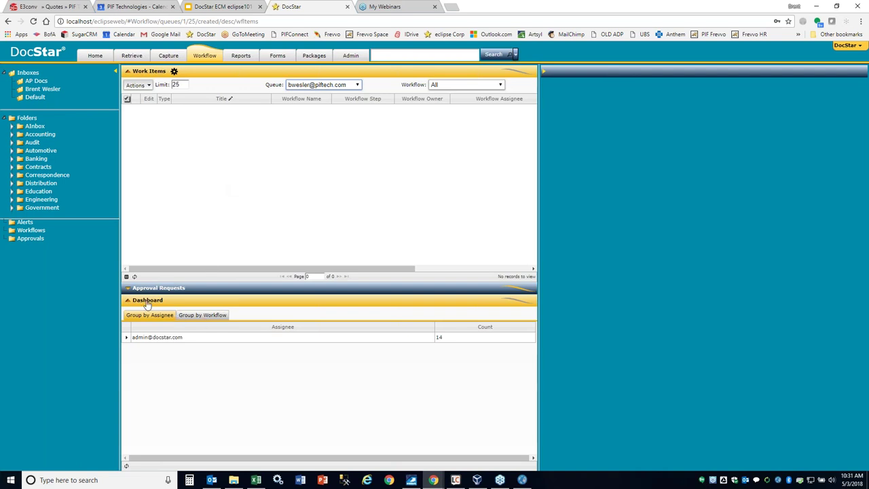
left_click(202, 315)
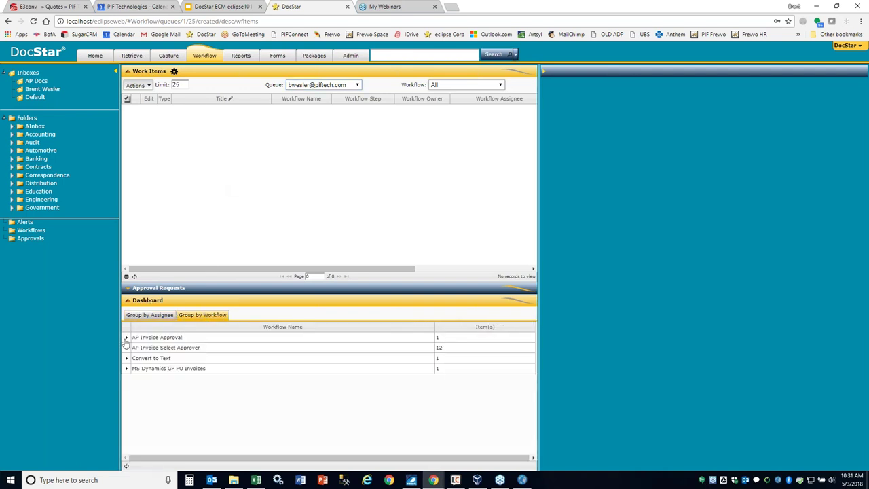
left_click(125, 339)
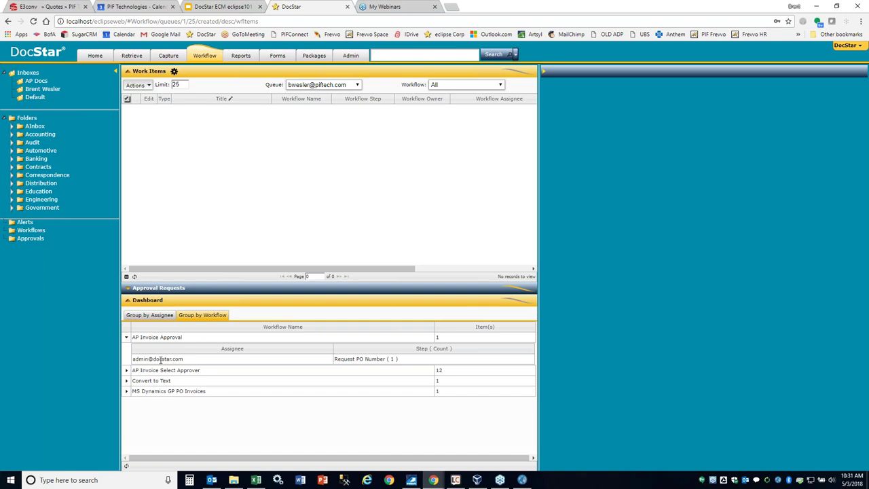
Step: Return to the administrator's queue and open the ACME Company invoice work item
left_click(303, 87)
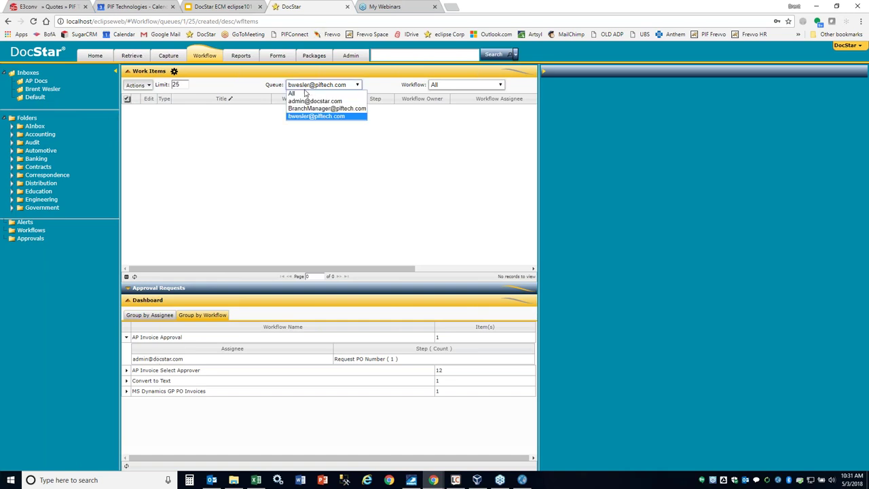
left_click(309, 100)
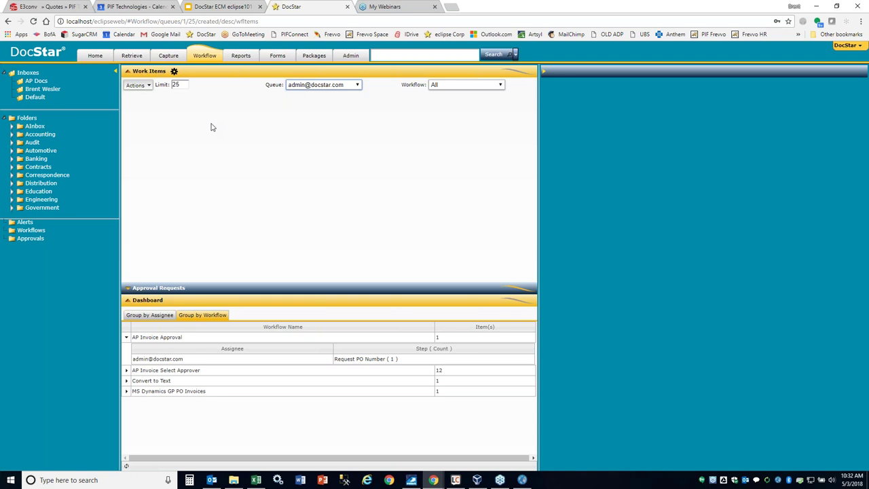
double_click(216, 109)
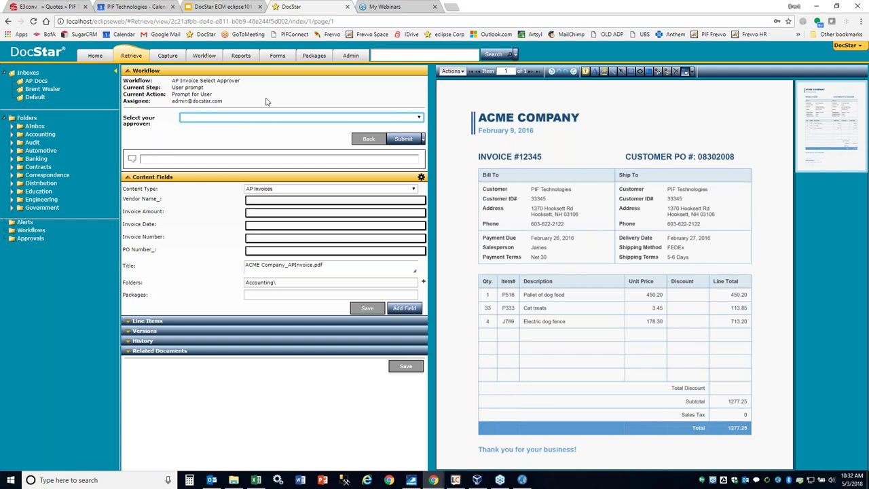
Step: Assign the ACME invoice to the AP Invoice Approval workflow and confirm the change
left_click(215, 118)
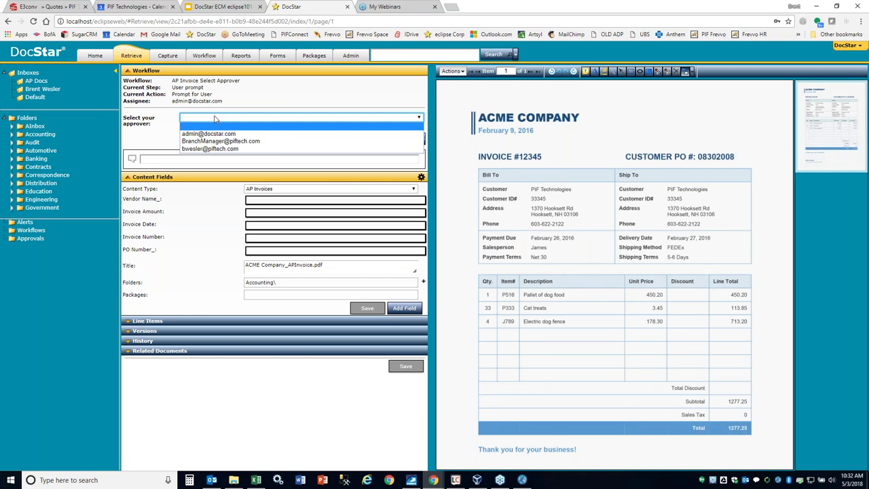
left_click(254, 116)
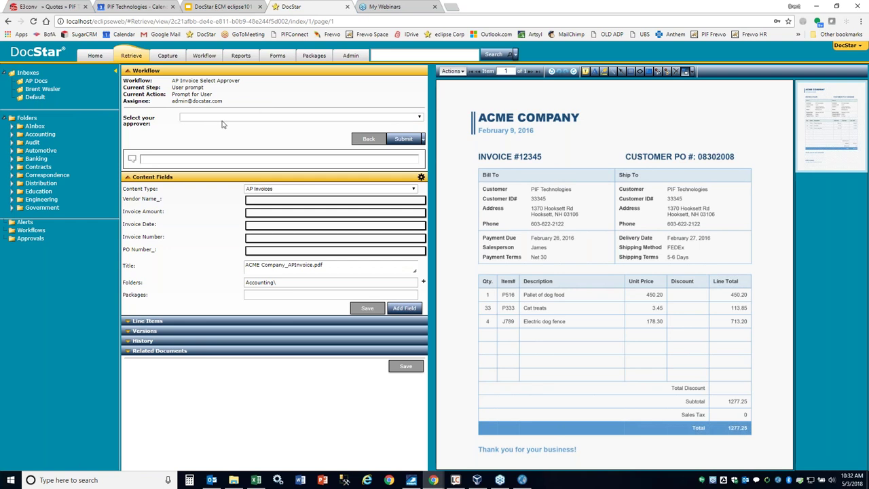
left_click(453, 71)
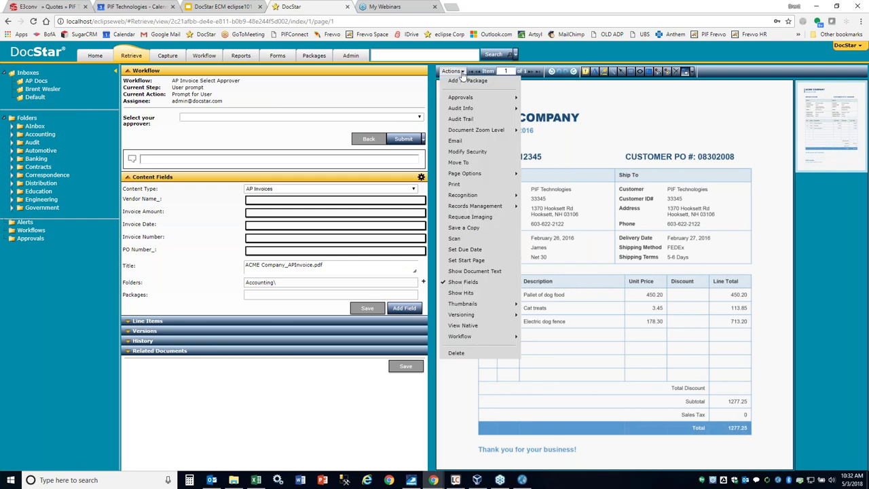
mouse_move(471, 340)
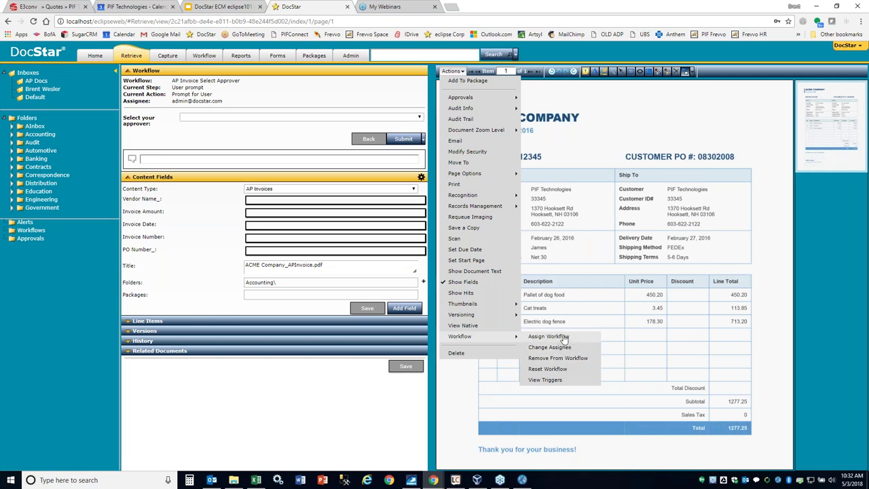
left_click(548, 336)
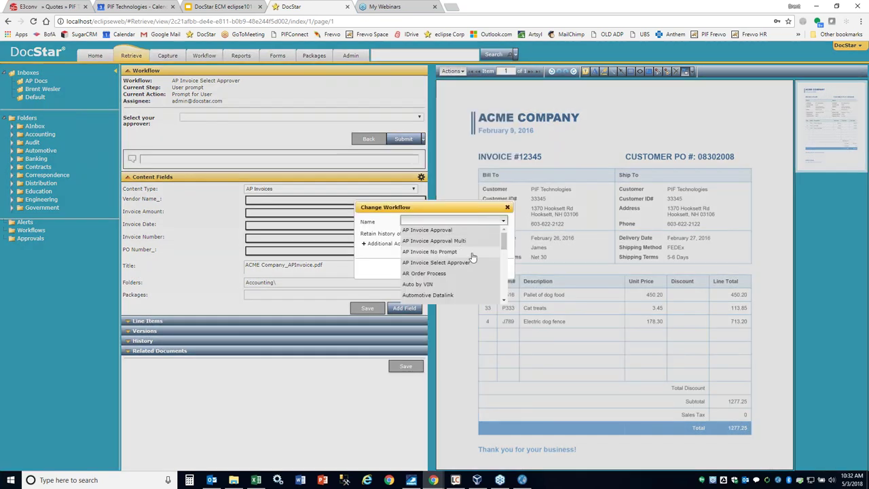
left_click(461, 230)
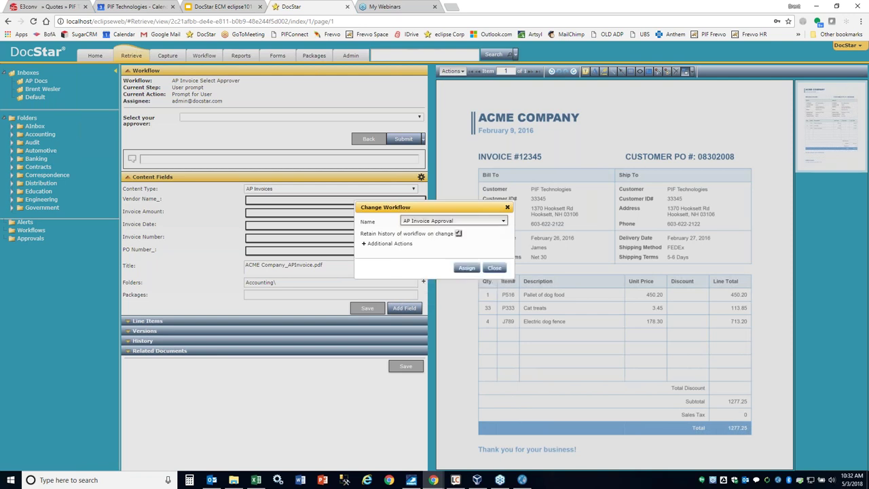
left_click(467, 269)
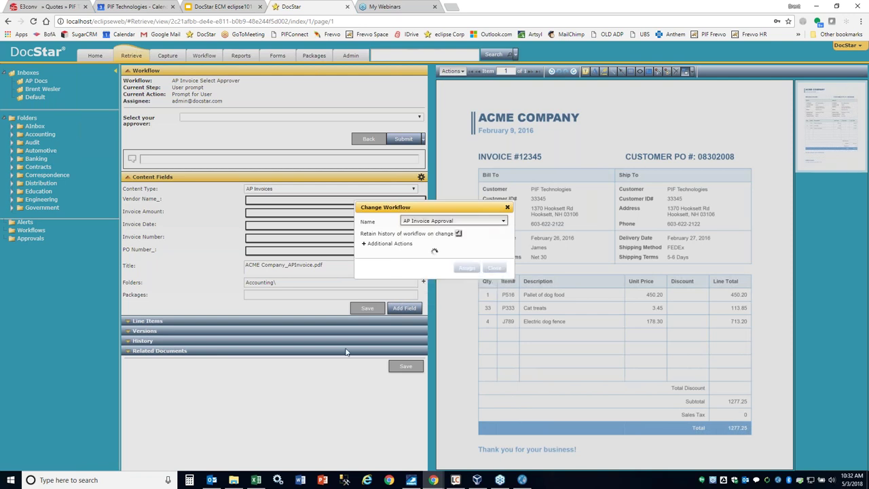
key("Return")
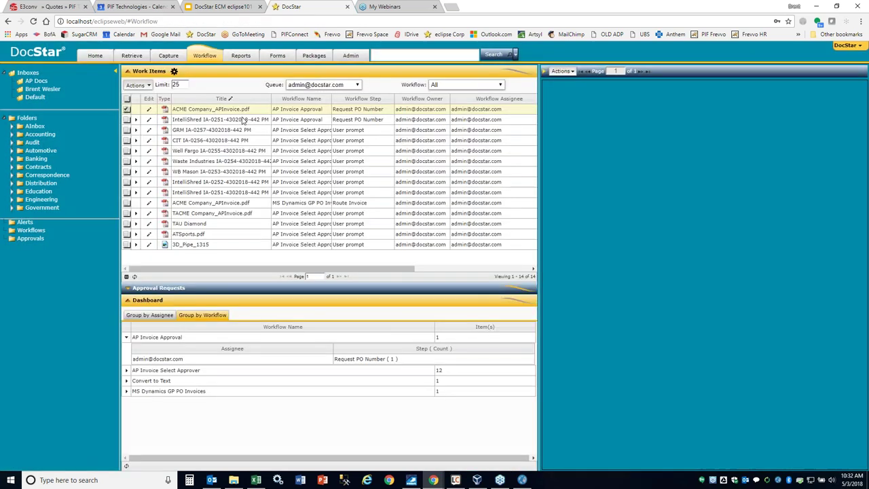
Step: Open the ACME Company_APInvoice.pdf work item from the Work Items list
double_click(229, 110)
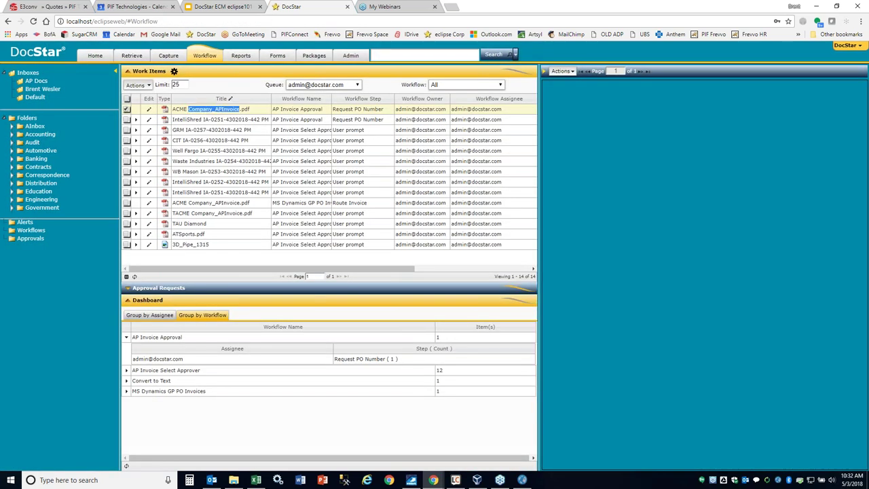
left_click(230, 110)
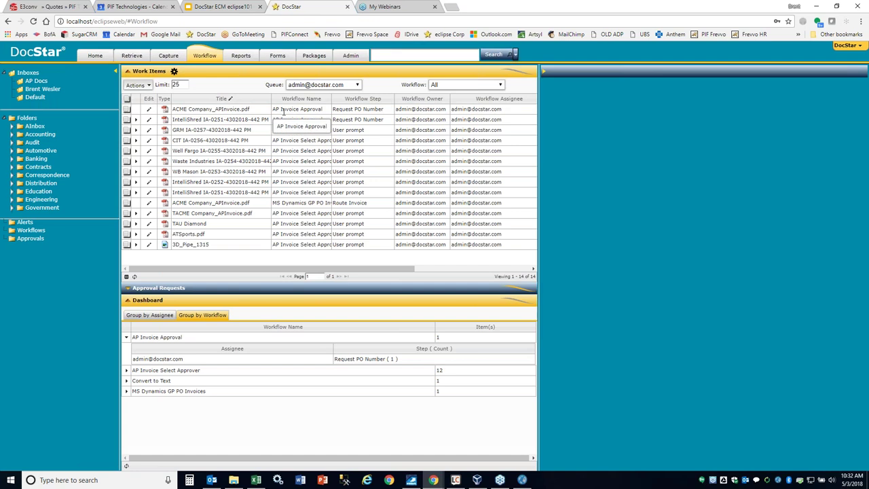
left_click(283, 112)
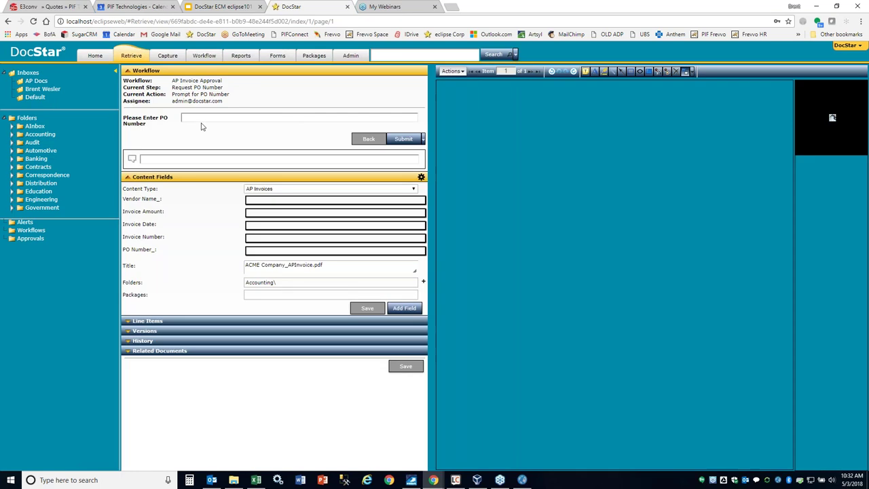
Step: Capture PO number 08302008 from the invoice image and submit it for matching
left_click(201, 118)
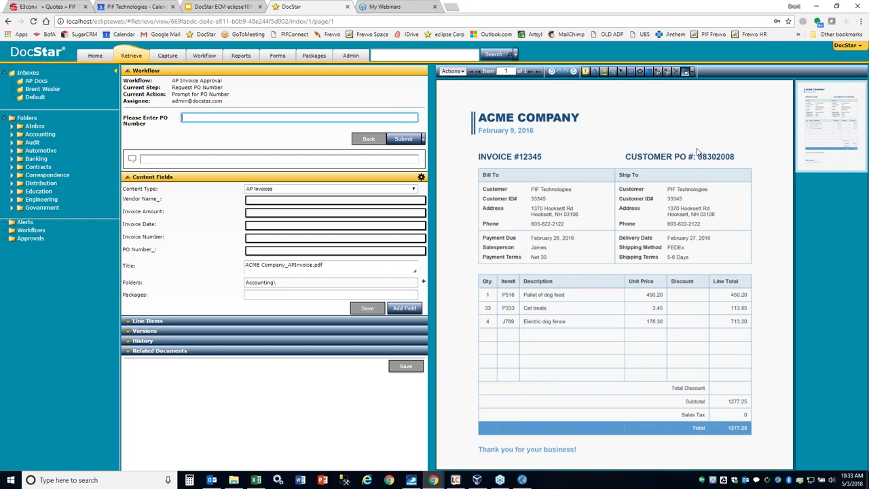
left_click_drag(697, 150, 742, 163)
left_click(208, 116)
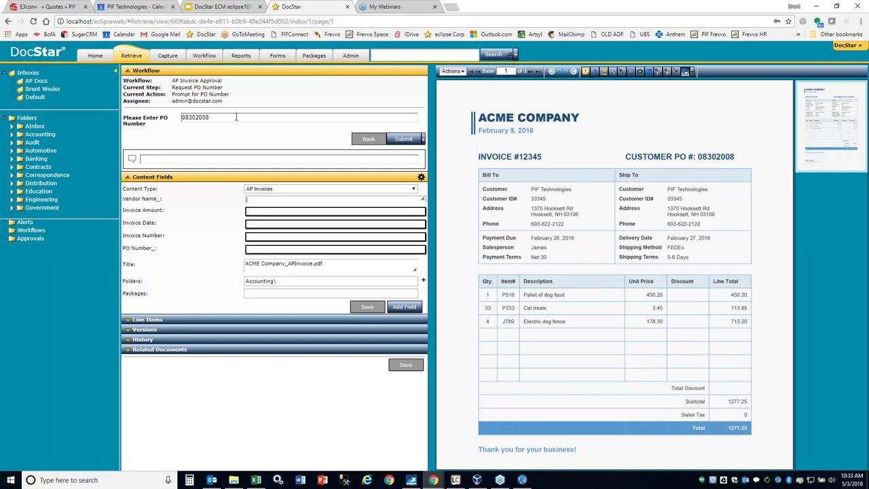
left_click(403, 138)
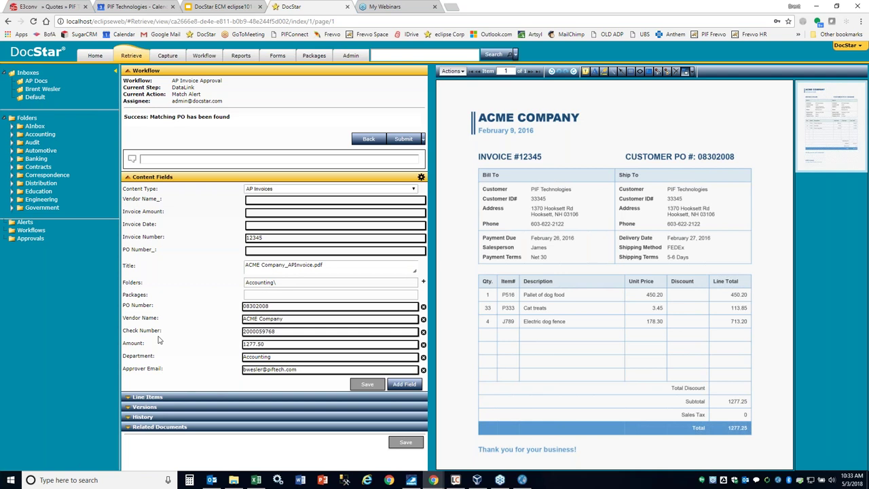
Step: Expand Line Items and add an AP Invoice Line Items grid
left_click(151, 177)
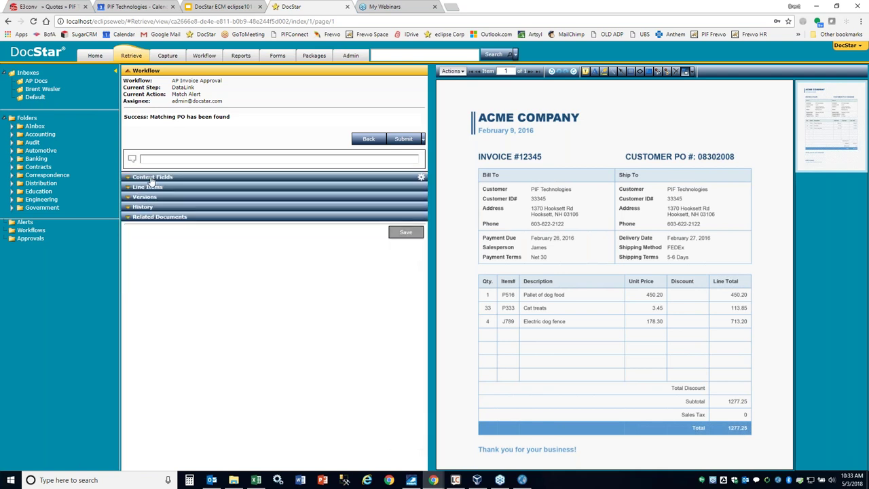
left_click(152, 177)
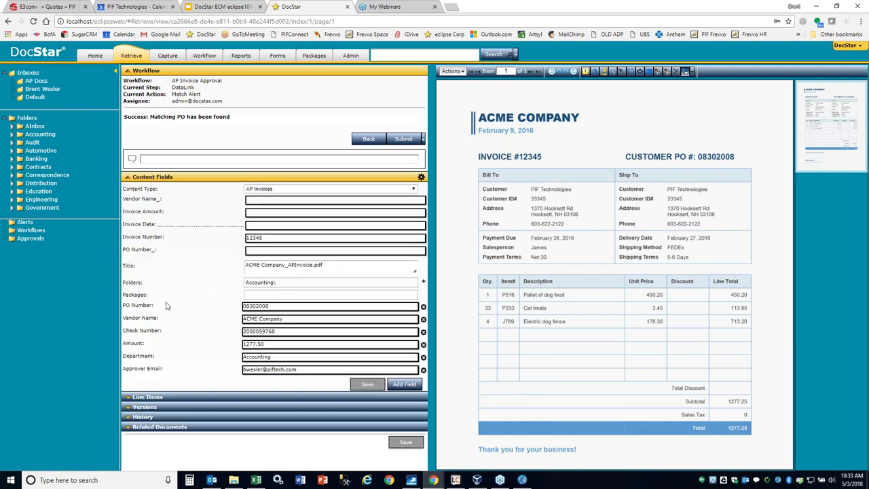
left_click(151, 397)
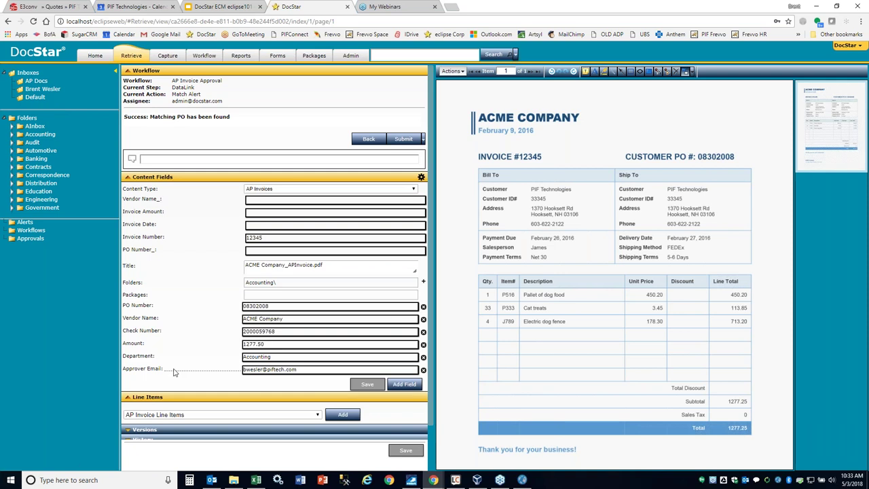
scroll(305, 400, "down", 1)
left_click(341, 400)
scroll(194, 367, "down", 1)
Step: Fill the first line item with GL code 100-Accounting, part p516 and quantity 1
left_click(197, 355)
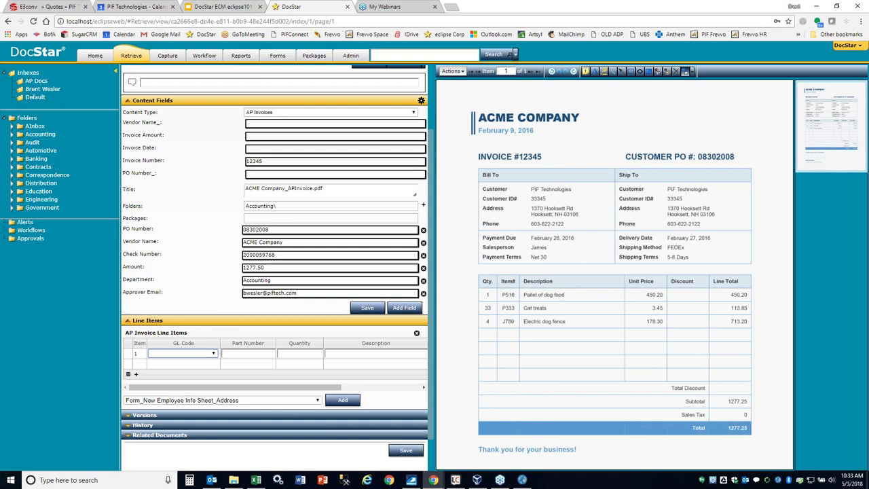
left_click(214, 354)
left_click(178, 359)
key("Tab")
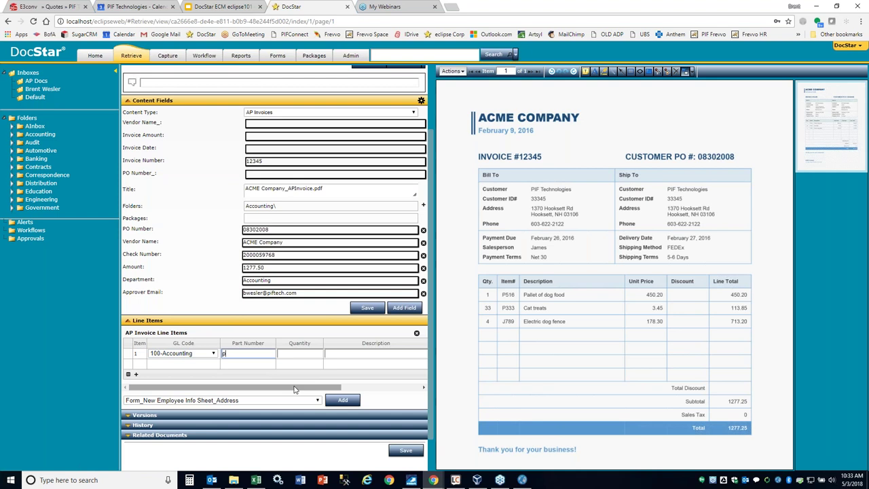
type("p516")
key("Tab")
type("1")
key("Tab")
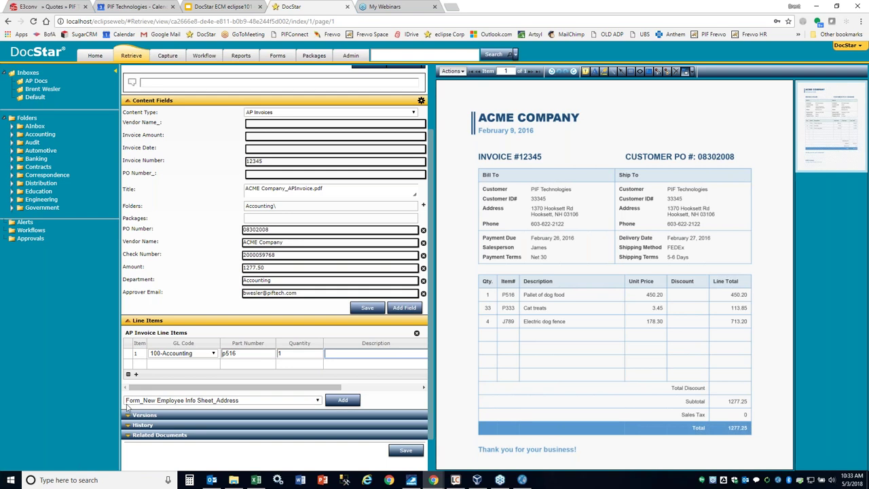
Step: Collapse Line Items and expand the Related Documents section
left_click(140, 321)
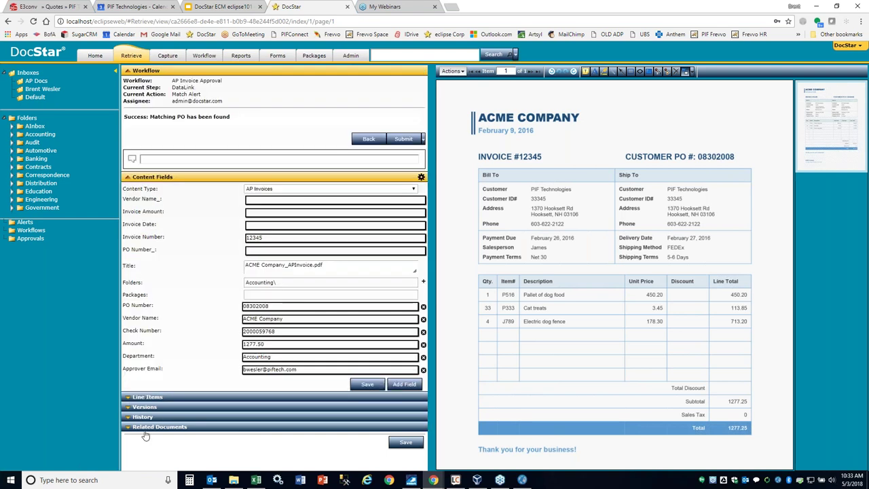
left_click(145, 429)
scroll(193, 424, "down", 3)
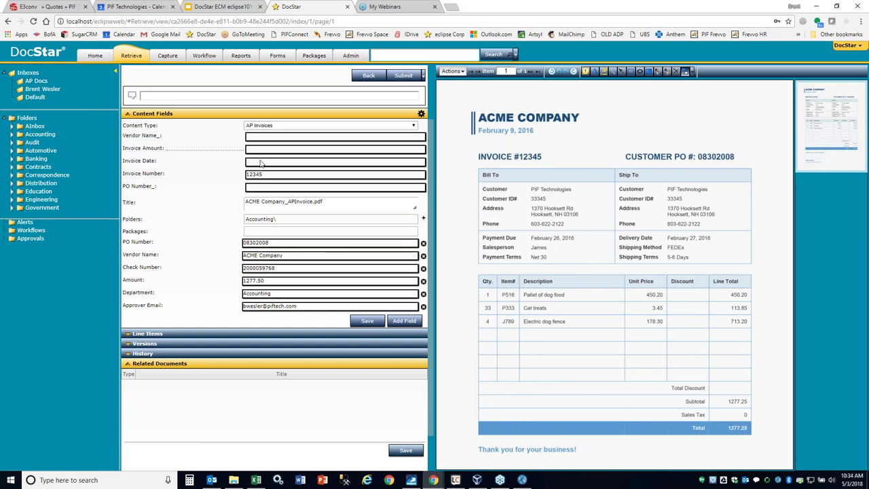
Step: Enter 08302008 in the PO Number_ field and save the invoice
left_click(262, 186)
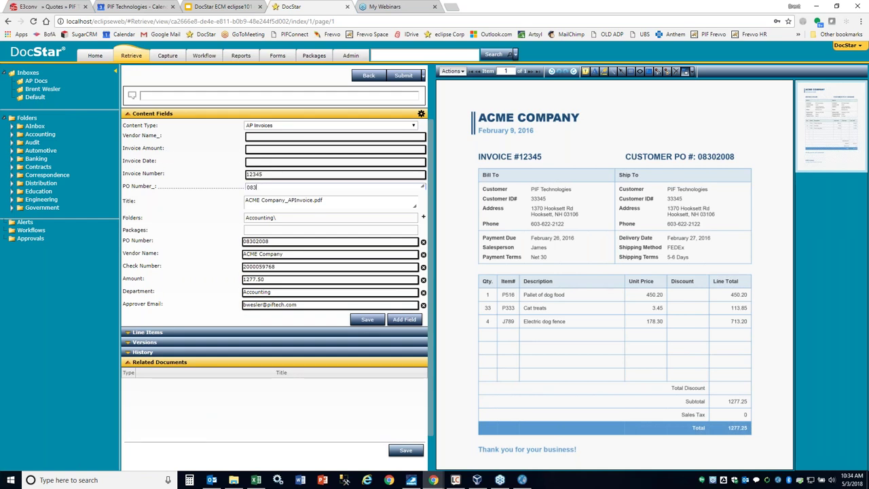
key("Return")
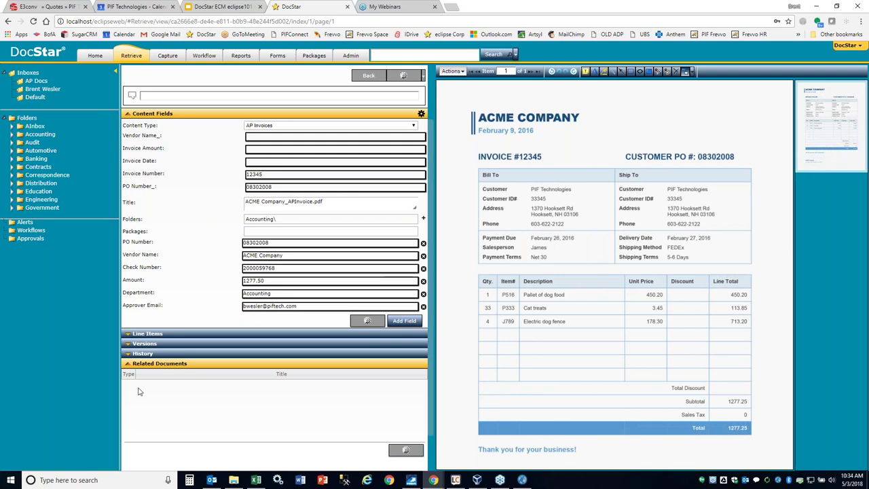
scroll(224, 391, "down", 2)
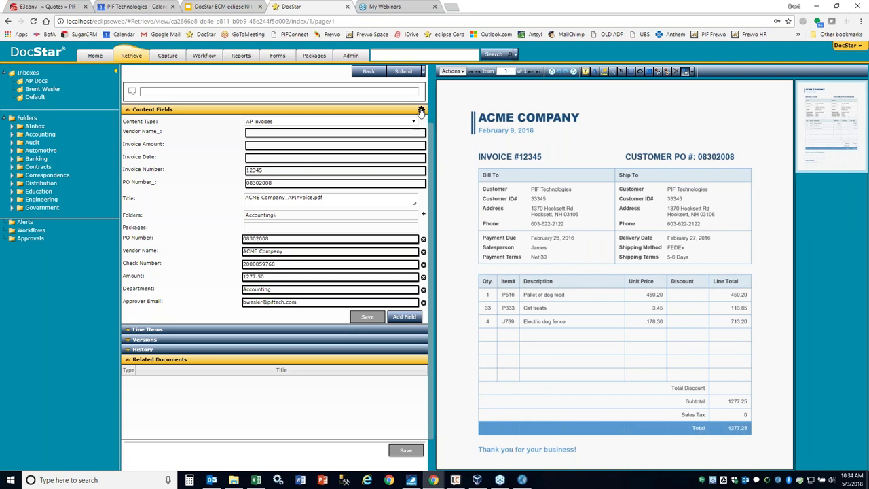
Step: Mark Invoice Number as a related-documents link field in the AP Invoices content type and save
left_click(421, 110)
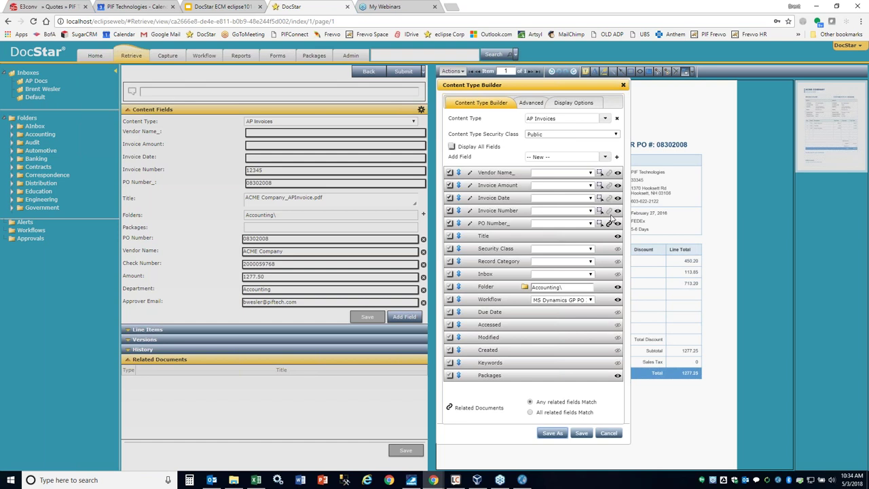
left_click(609, 212)
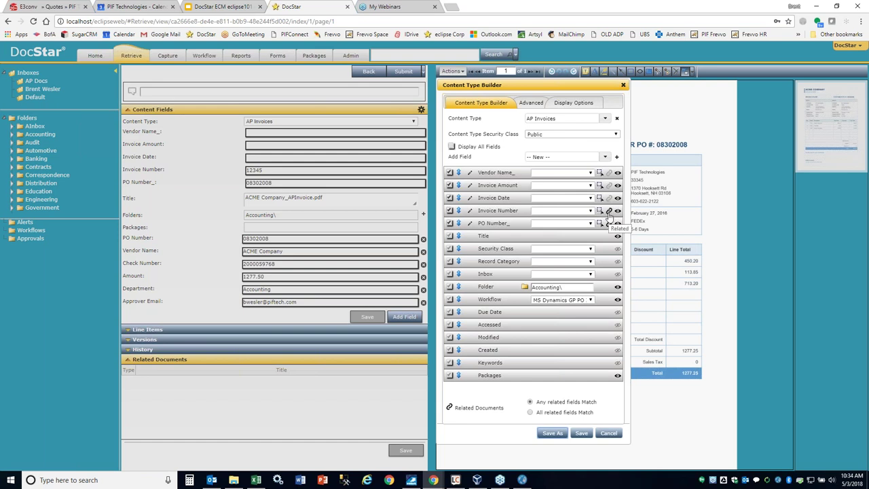
left_click(581, 433)
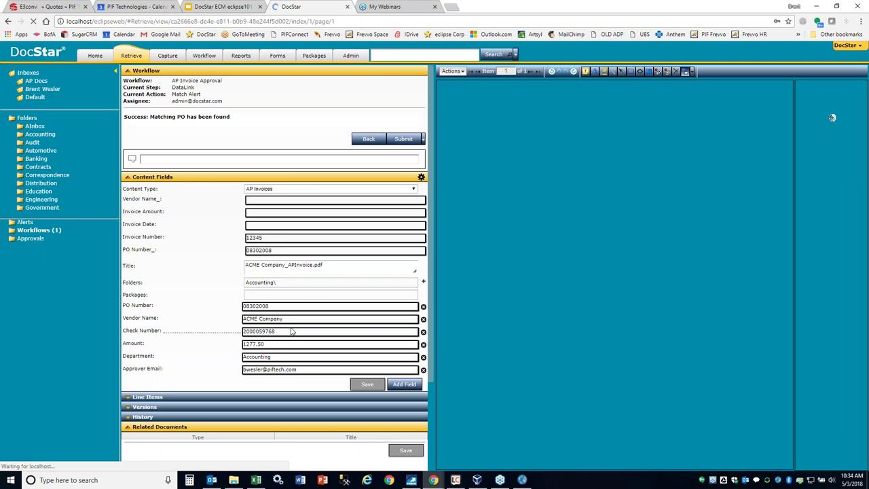
Step: Review the six linked related documents, collapse that section, and reopen the AP Invoices Content Type Builder
scroll(296, 352, "down", 1)
scroll(296, 352, "down", 2)
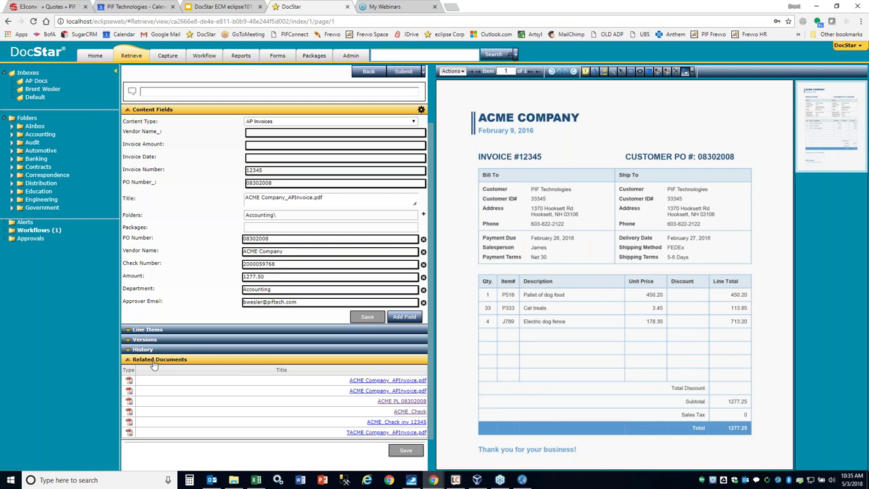
left_click(154, 359)
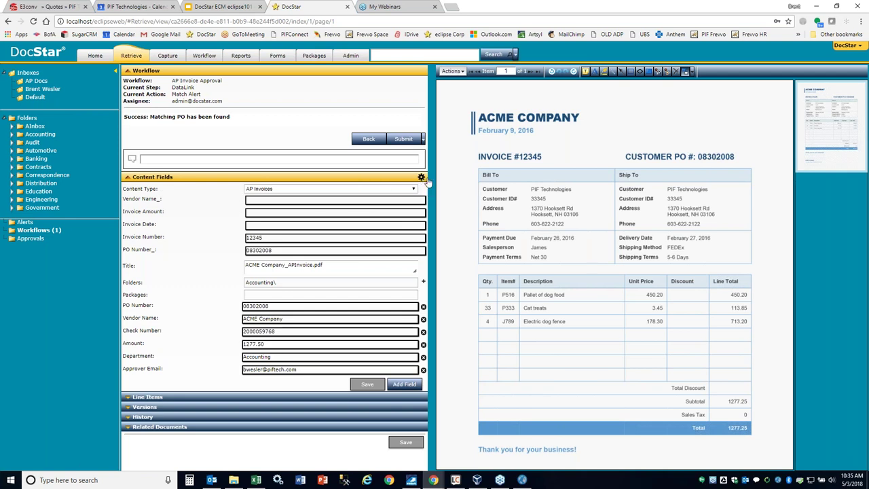
left_click(422, 177)
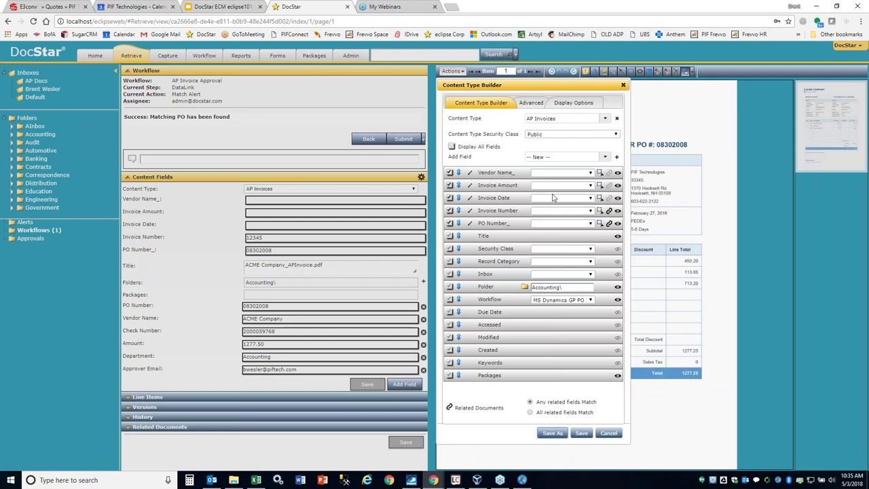
Step: Draw an OCR region around the ACME COMPANY heading for Vendor Name_ and confirm it
left_click_drag(556, 83, 353, 79)
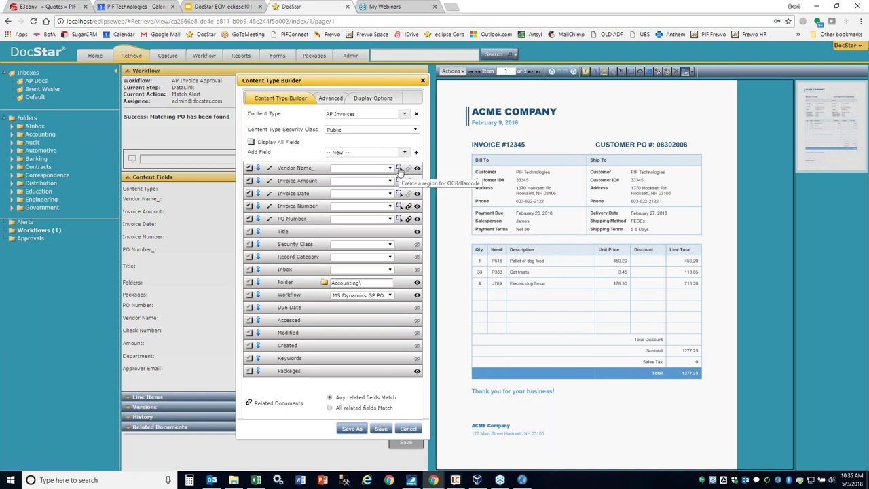
left_click(399, 169)
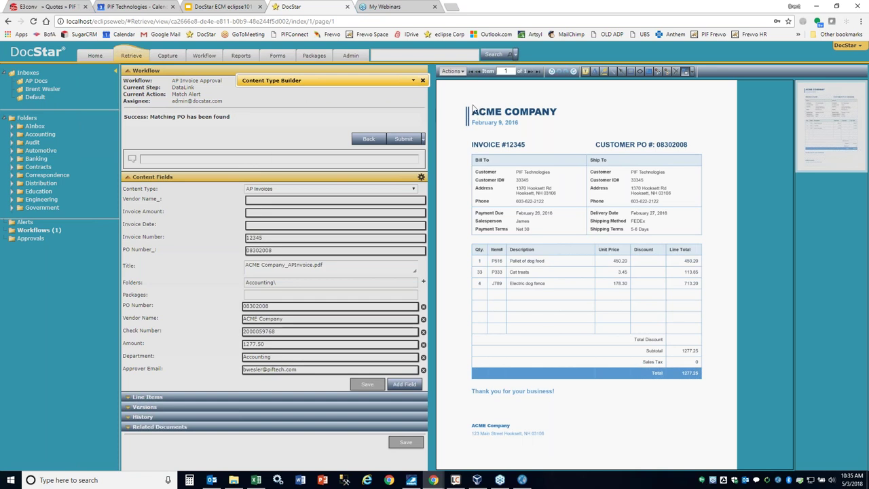
left_click_drag(470, 104, 569, 120)
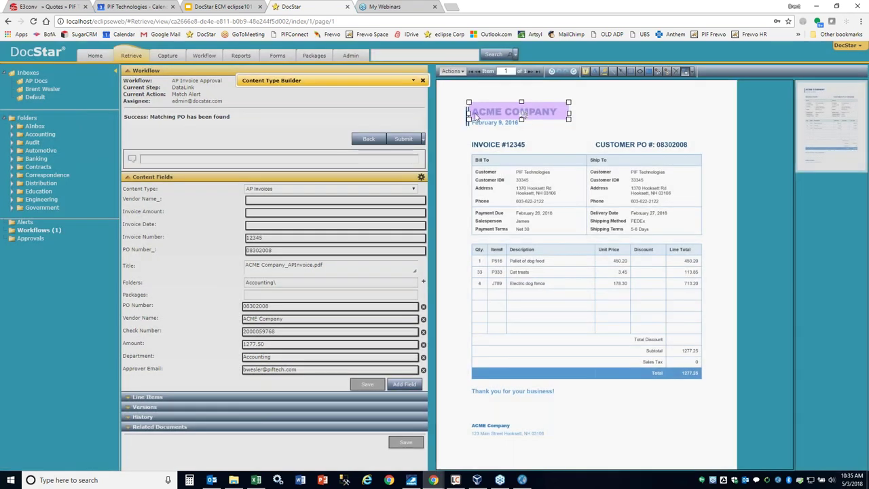
double_click(524, 113)
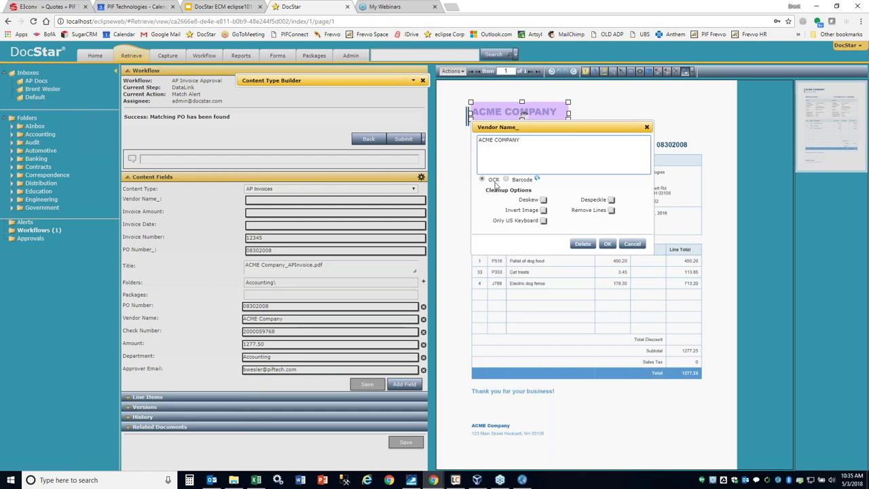
left_click_drag(498, 127, 481, 140)
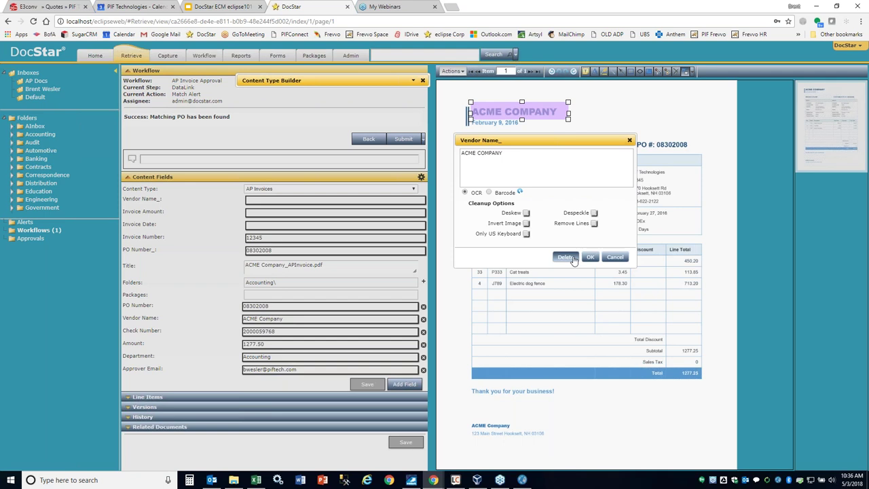
left_click(589, 257)
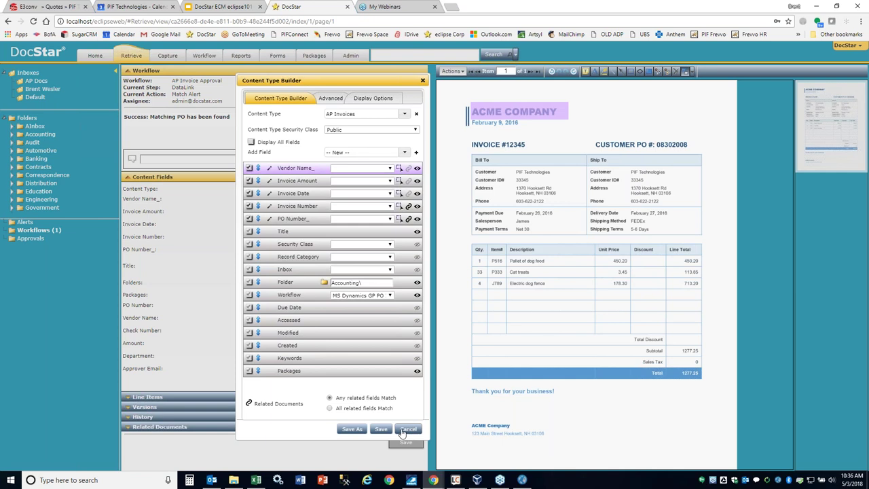
Step: Reopen the Vendor Name_ OCR region settings to check it reads ACME COMPANY
left_click_drag(383, 88, 608, 109)
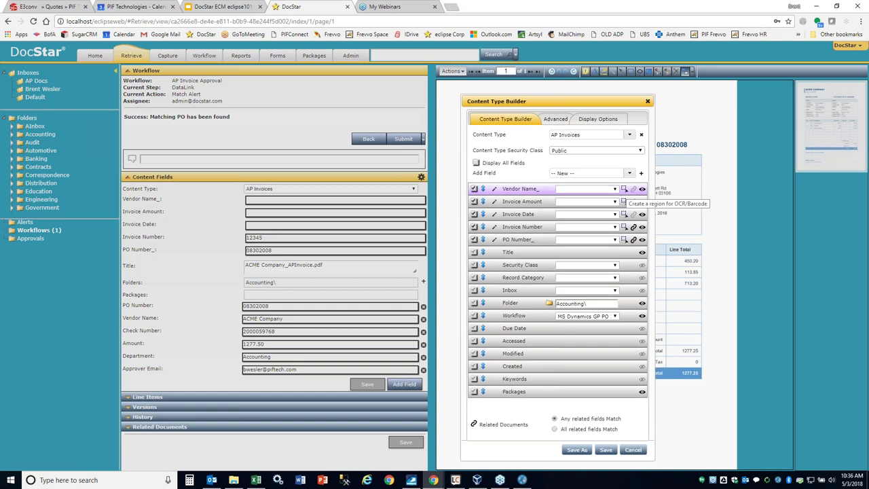
left_click(624, 190)
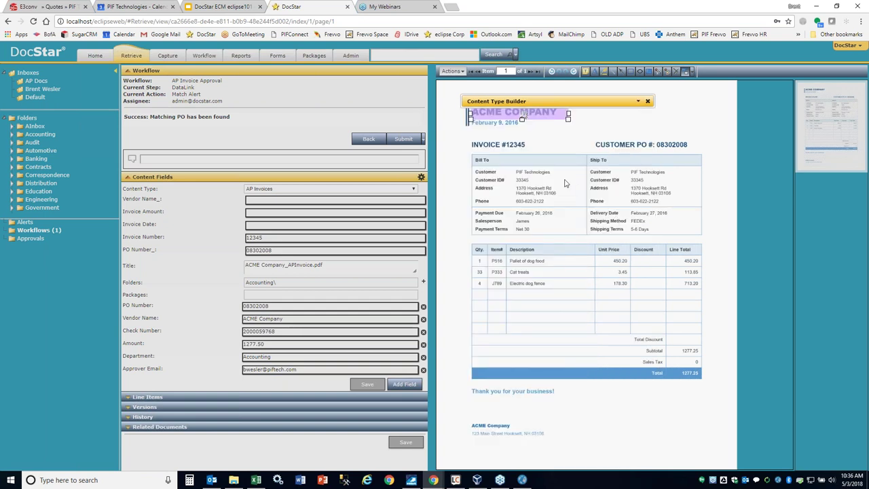
left_click(523, 116)
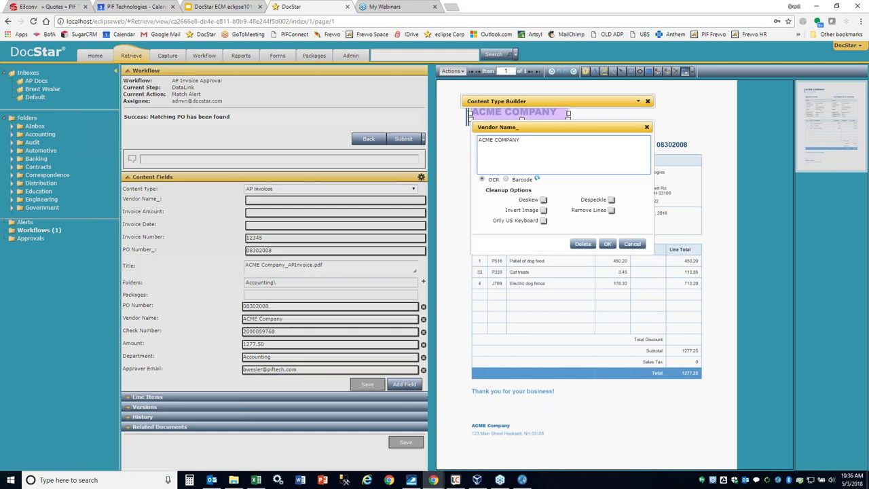
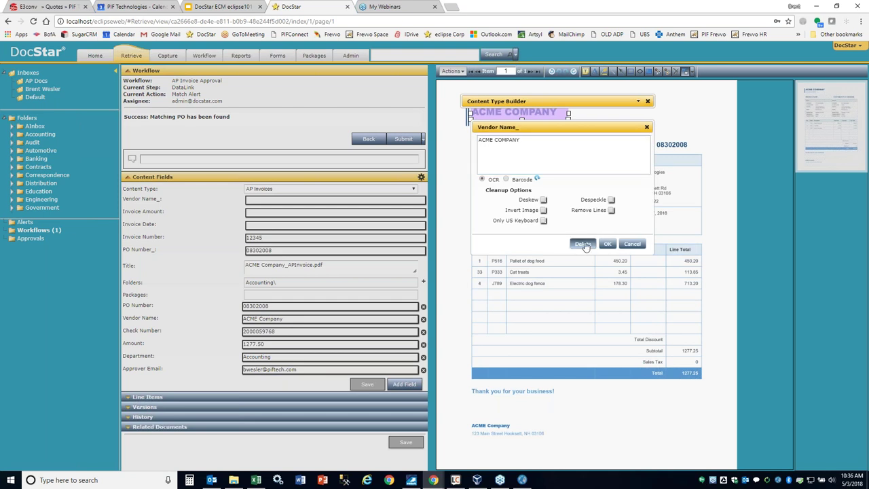
Step: Delete the Vendor Name_ capture zone and save the AP Invoices content type
left_click(511, 290)
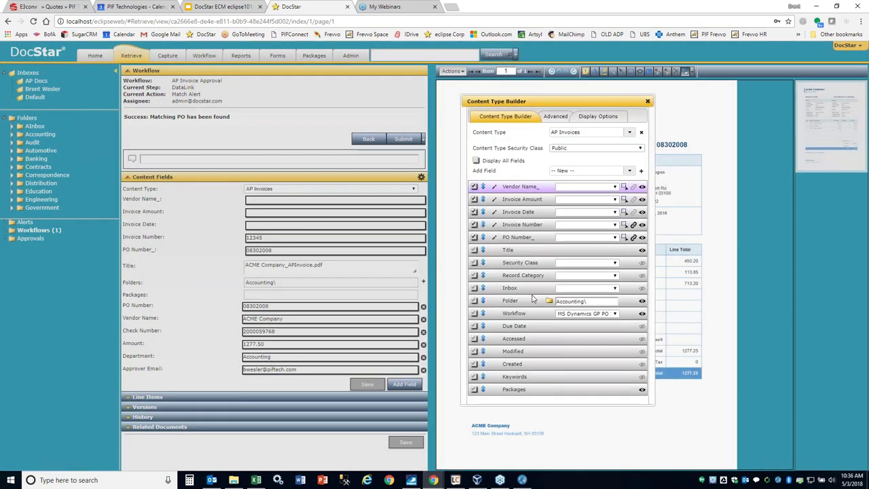
left_click(605, 449)
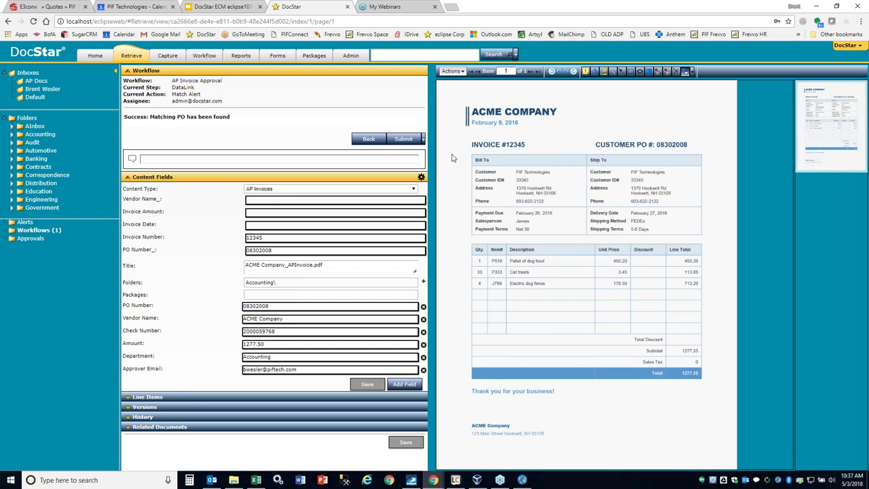
Step: Start a Request Approval for the ACME invoice via Actions > Approvals
left_click(463, 71)
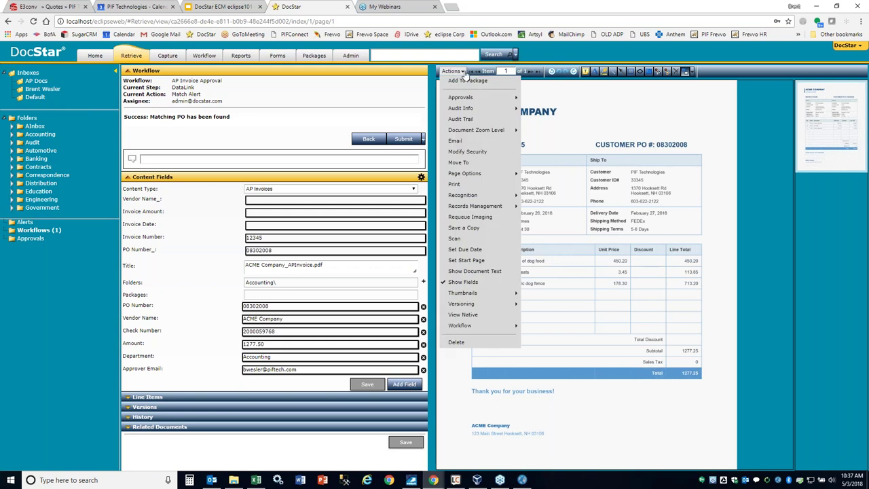
mouse_move(462, 99)
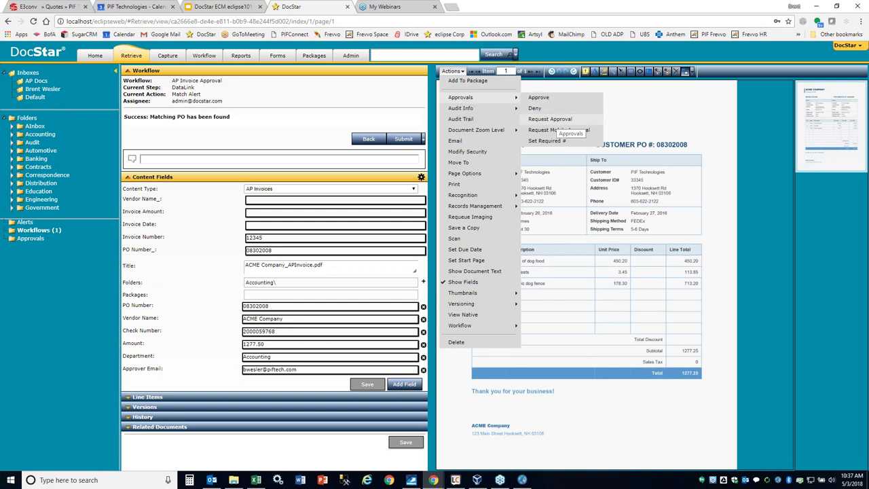
left_click(550, 120)
left_click_drag(472, 218, 526, 145)
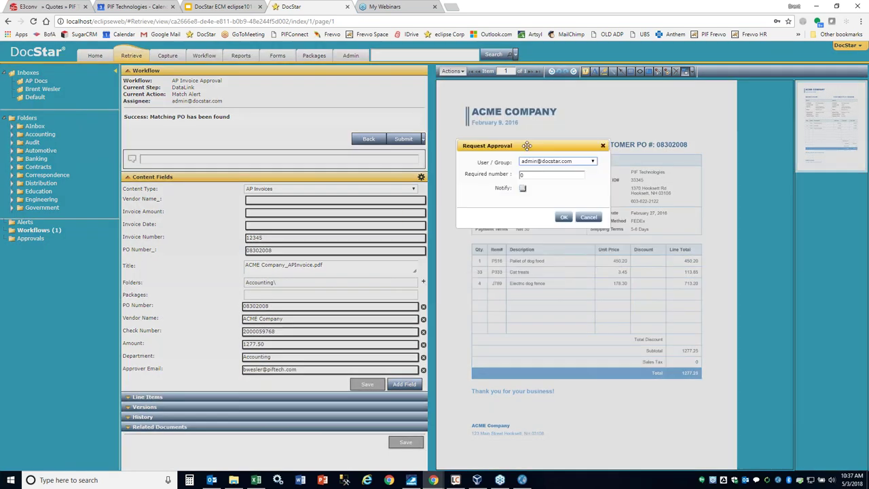
Step: Choose the approving user, enable Notify, and switch to Outlook
left_click(543, 161)
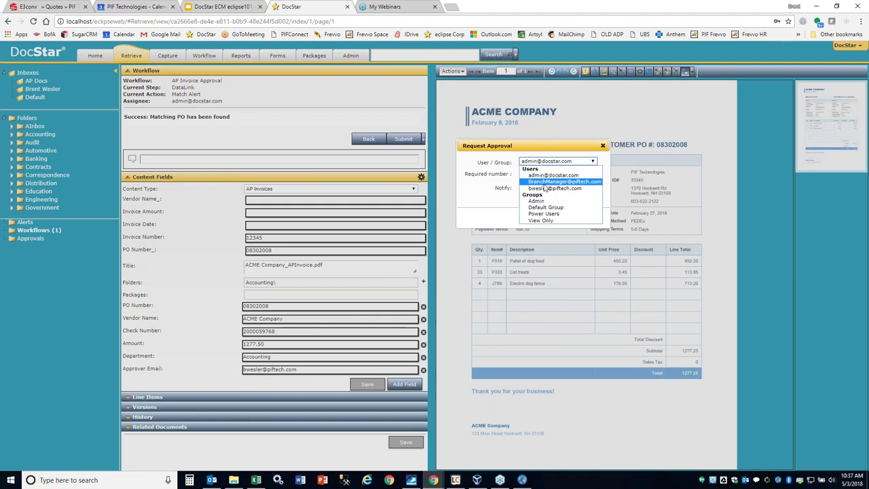
left_click(547, 188)
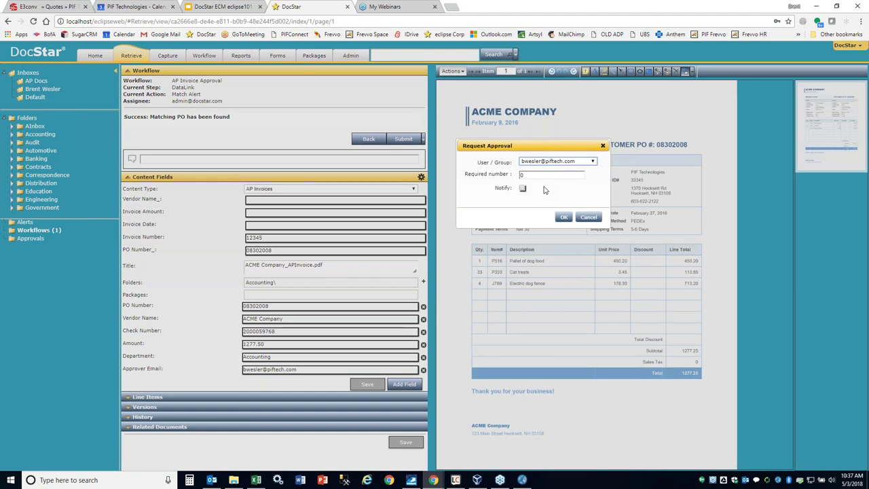
left_click(522, 190)
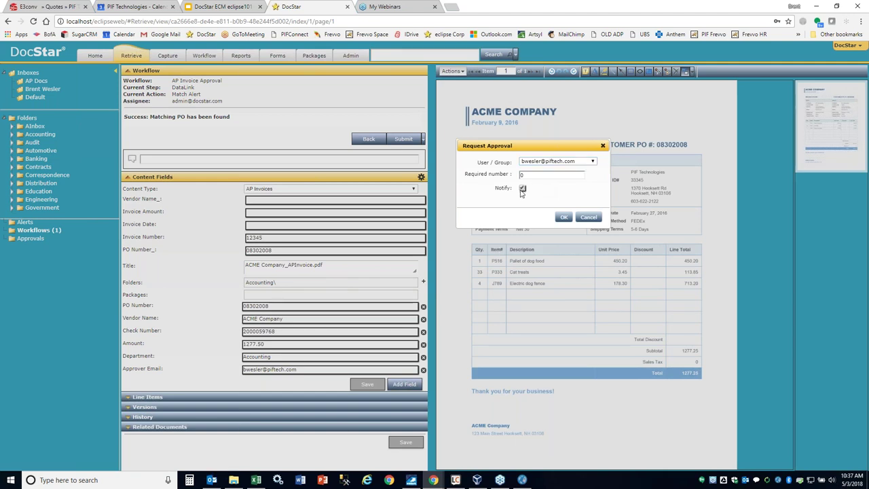
left_click(211, 479)
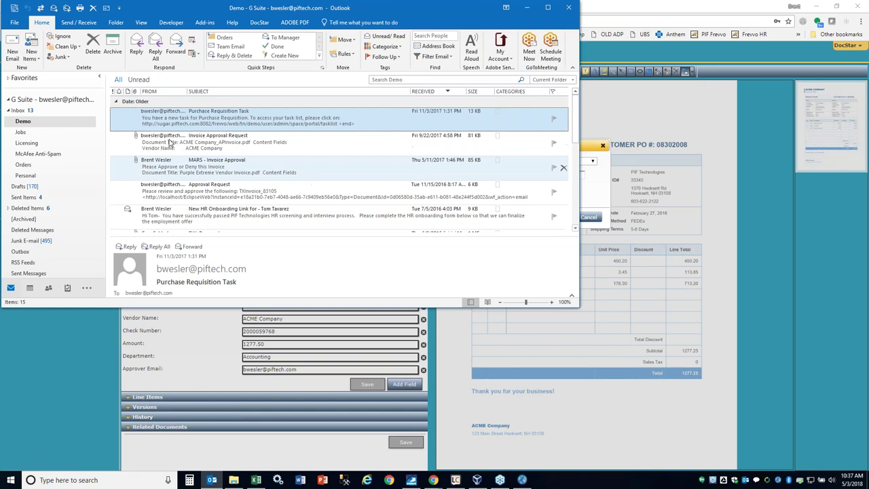
Step: Open and review the Invoice Approval Request e-mail in the Demo folder, then minimize it
left_click(184, 139)
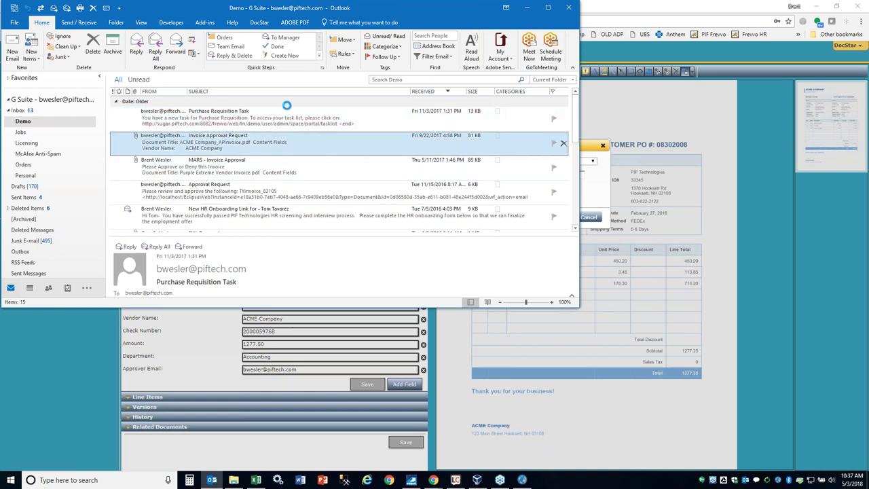
left_click(526, 8)
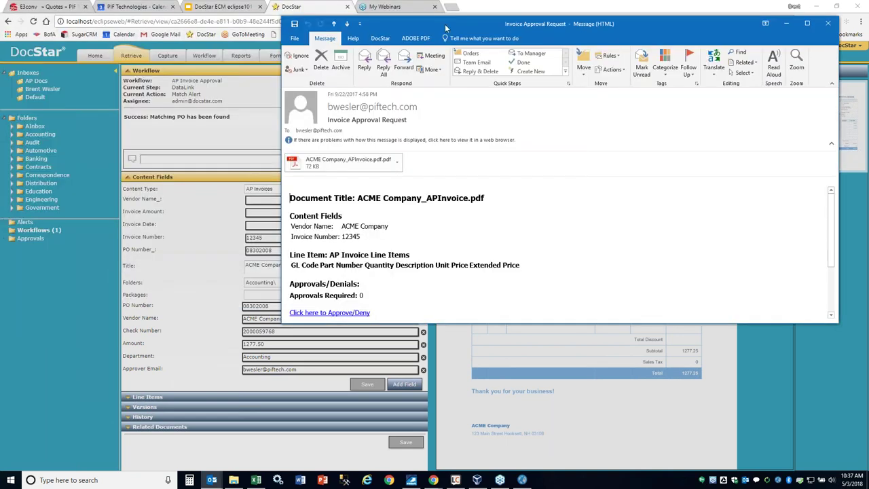
left_click_drag(446, 27, 322, 71)
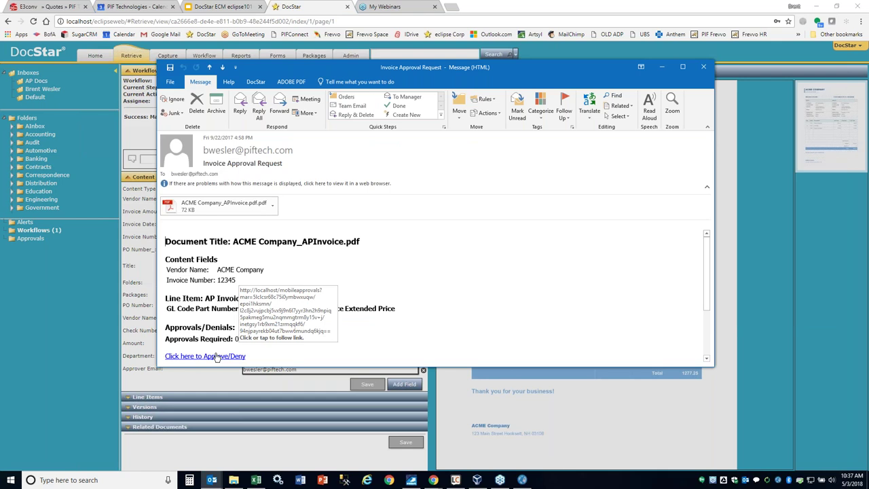
left_click(216, 357)
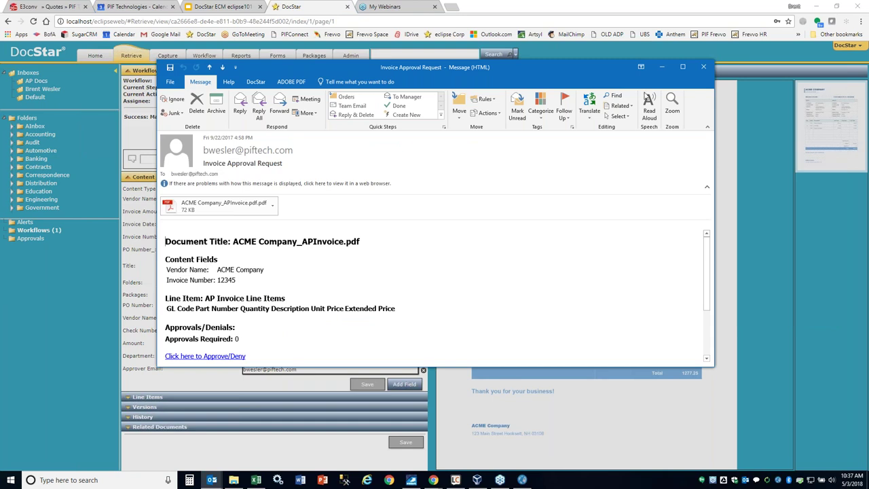
scroll(388, 332, "down", 2)
scroll(388, 332, "up", 3)
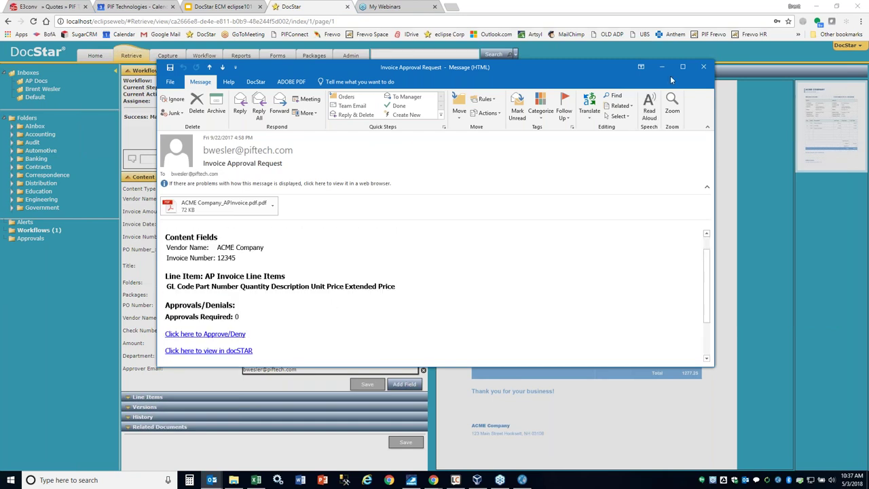
left_click(662, 67)
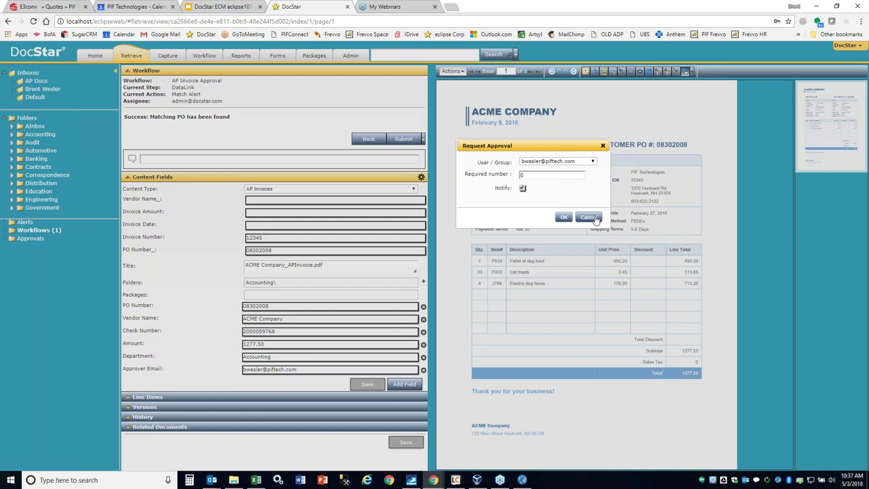
Step: Cancel the Request Approval, then review the Request Mobile Approval dialog and cancel it
left_click(588, 217)
left_click(452, 71)
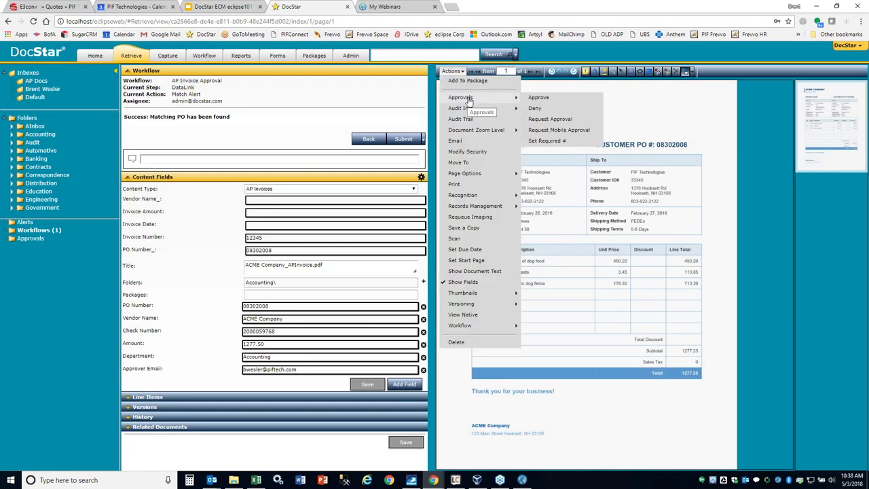
left_click(574, 131)
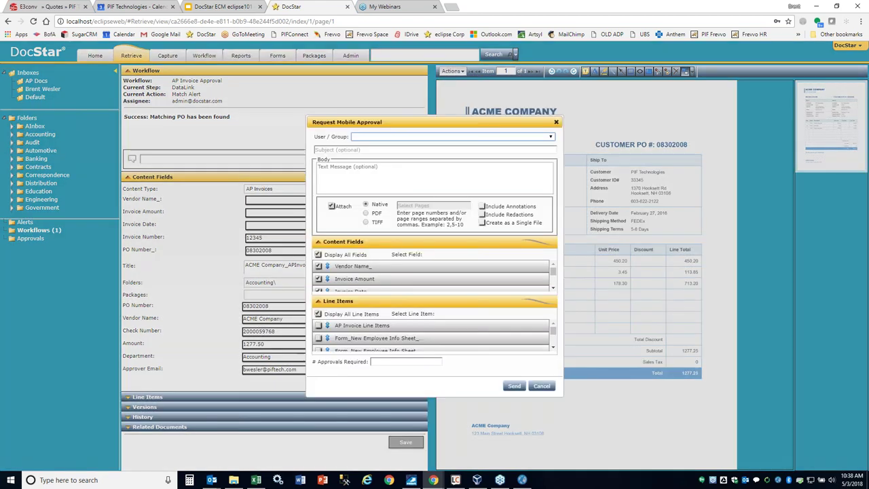
left_click_drag(401, 120, 548, 106)
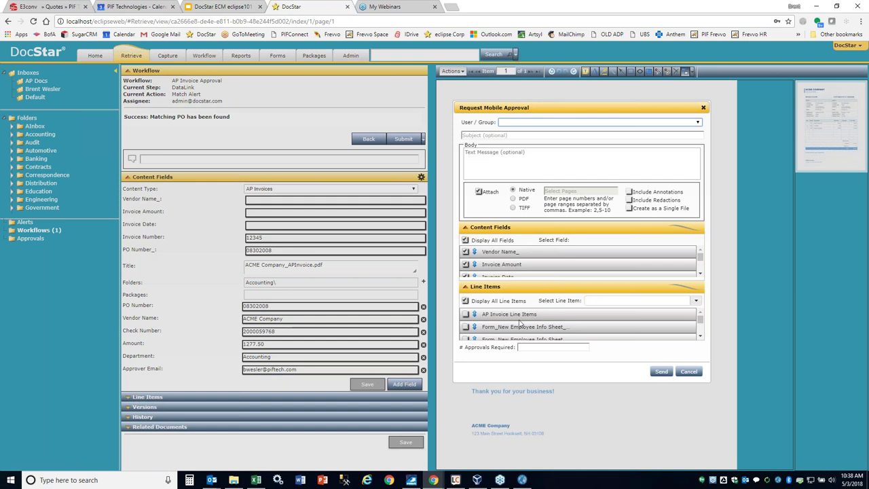
scroll(520, 325, "down", 5)
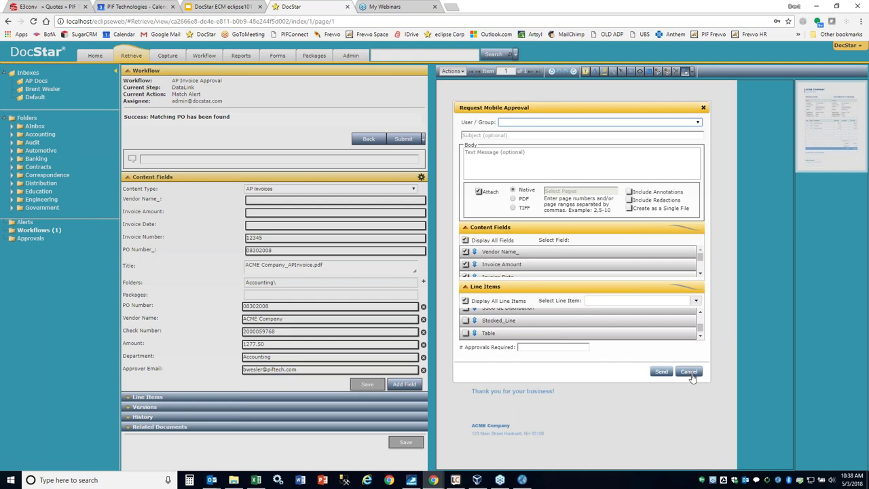
left_click(689, 373)
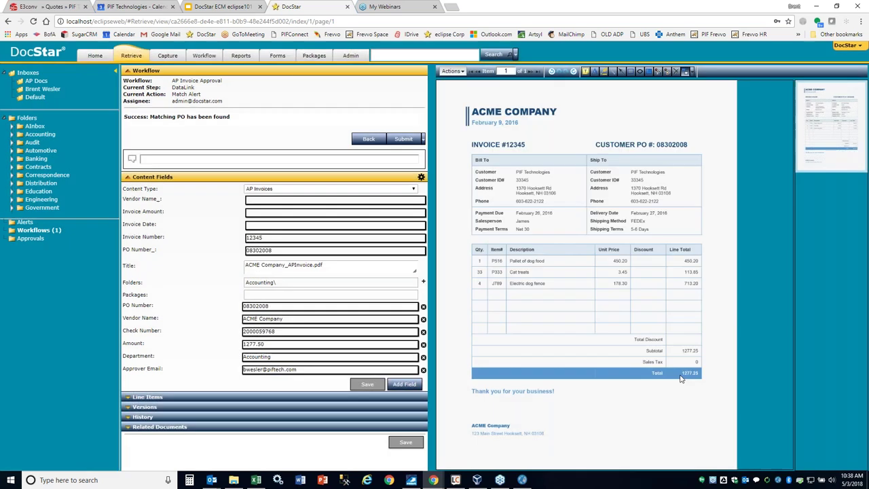
left_click(453, 71)
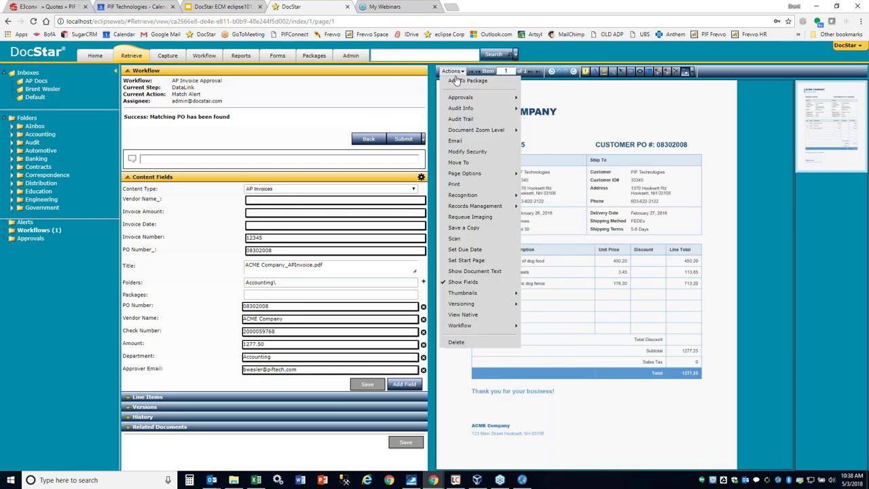
mouse_move(460, 99)
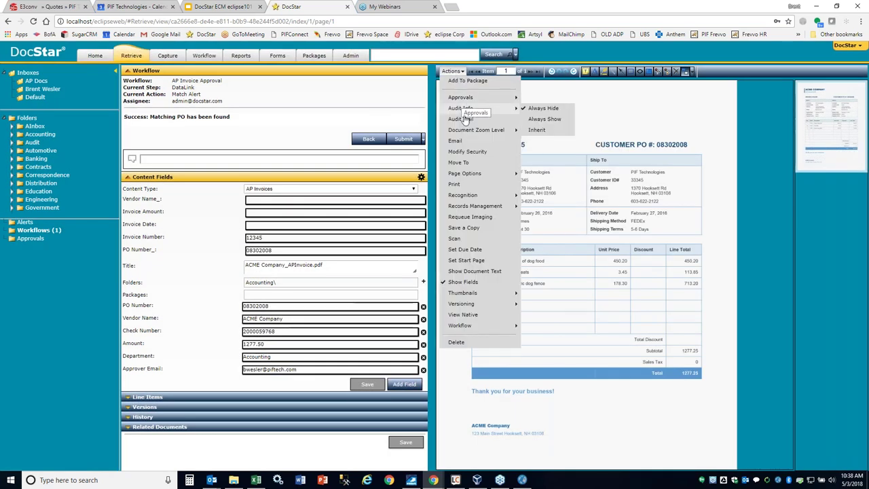
left_click(461, 118)
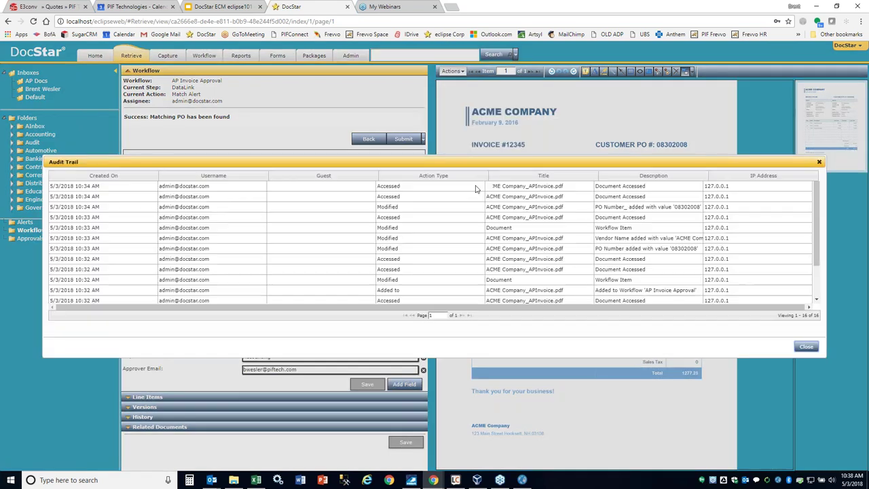
left_click_drag(700, 175, 716, 175)
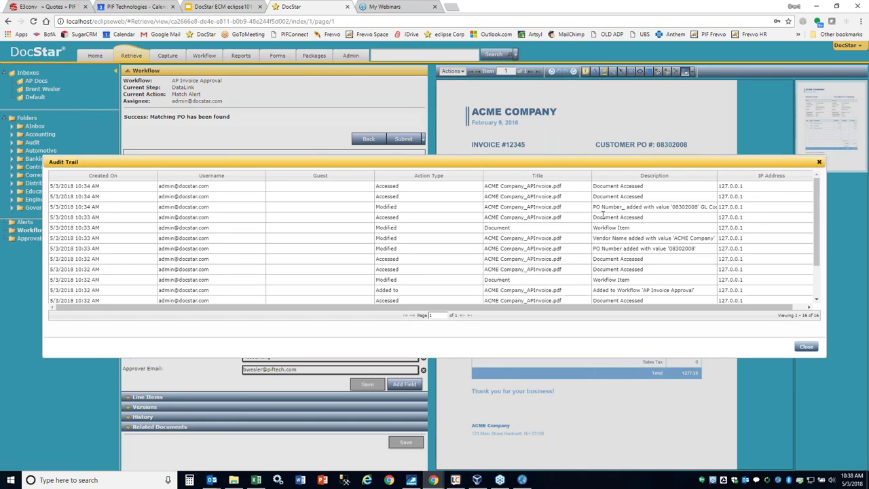
scroll(602, 215, "down", 3)
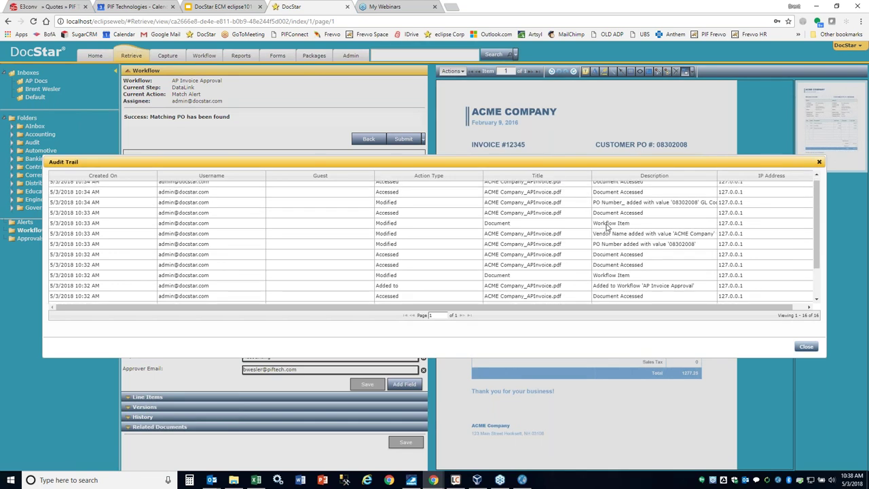
left_click(806, 347)
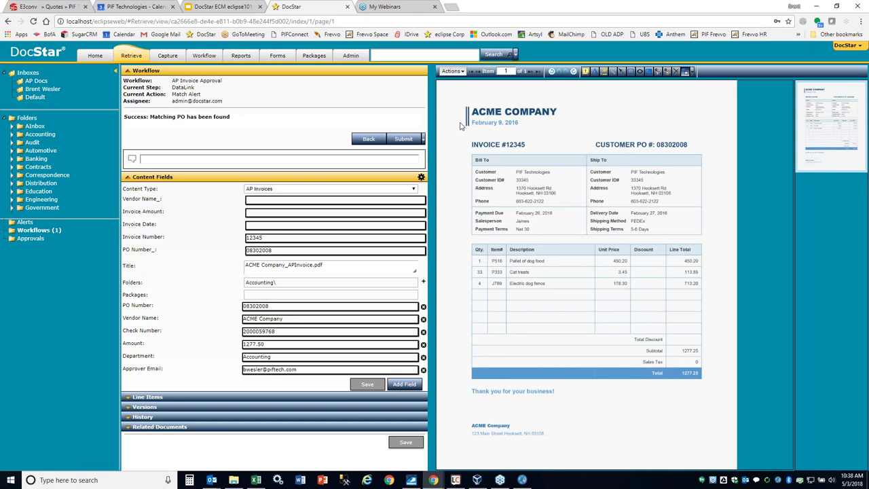
Step: Open Modify Security for the invoice, view the Add User list, and close without adding anyone
left_click(463, 72)
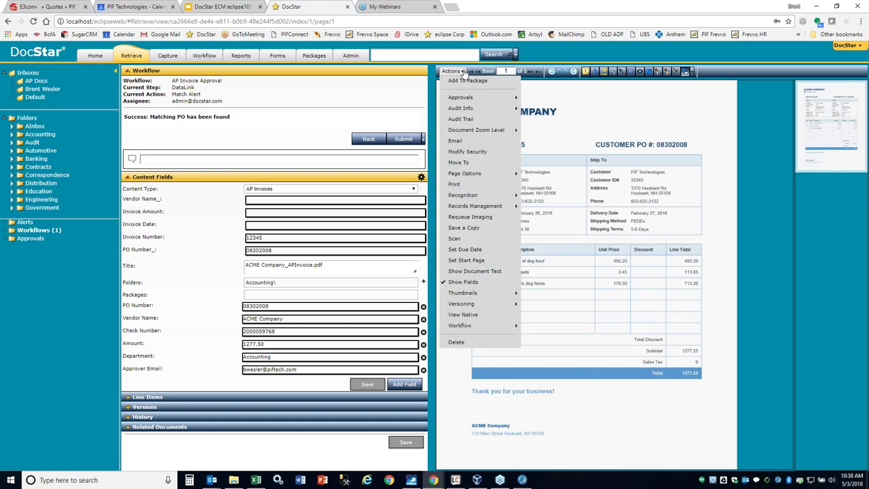
left_click(463, 152)
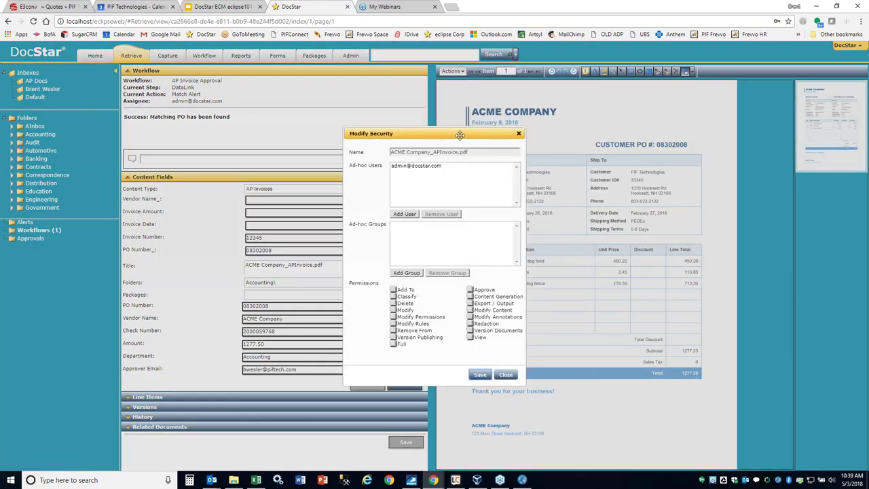
left_click_drag(459, 135, 540, 122)
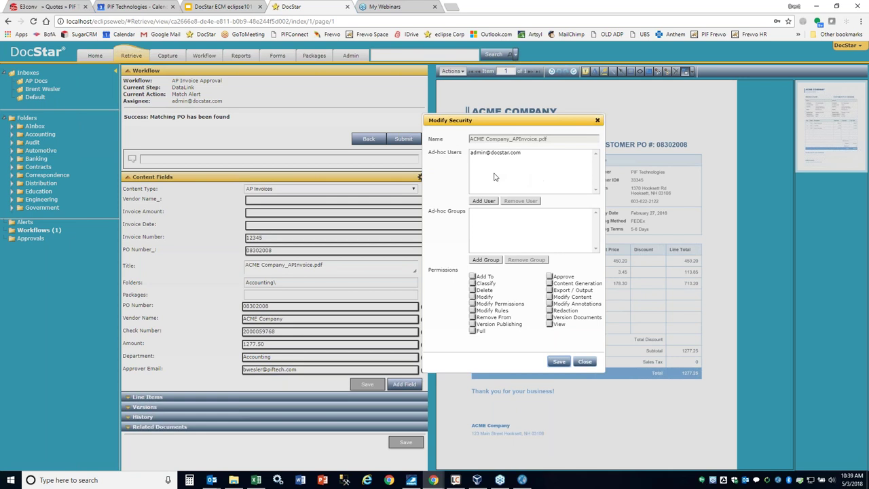
left_click_drag(445, 117, 461, 100)
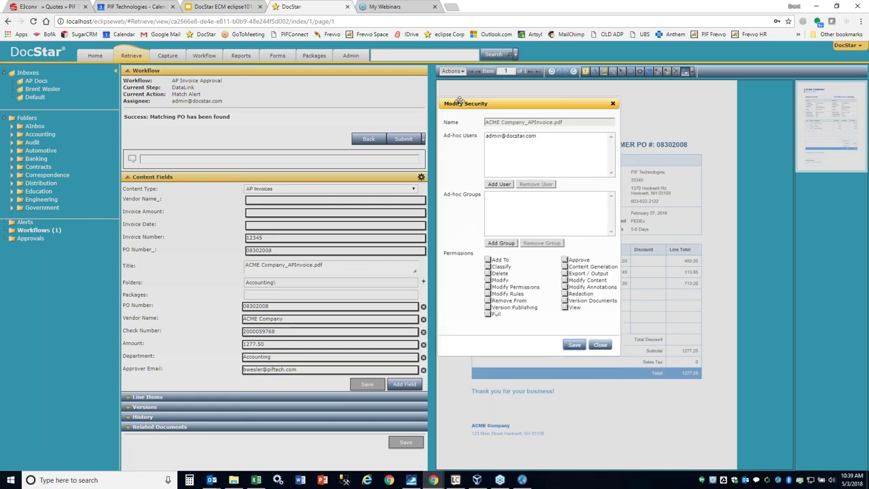
left_click(499, 184)
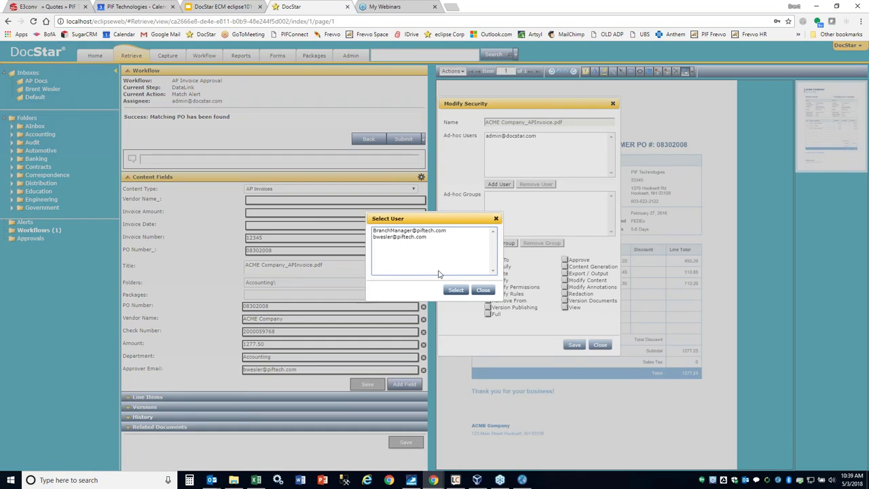
left_click(484, 289)
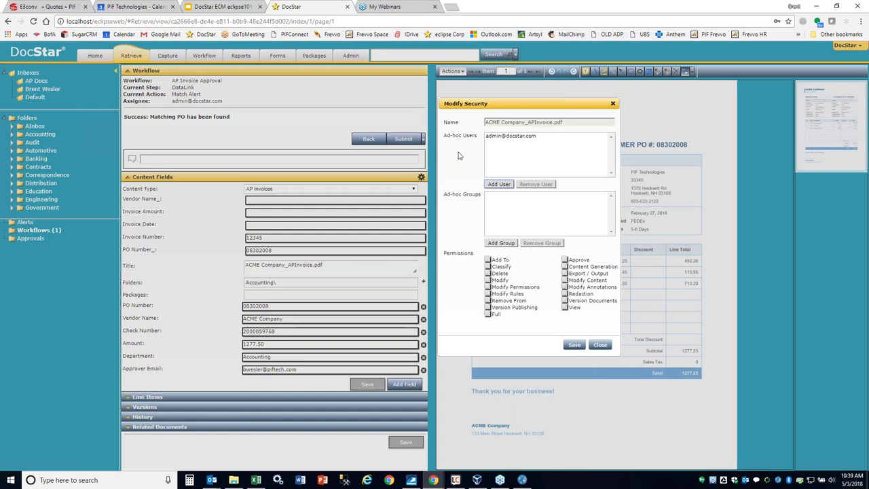
left_click(601, 345)
left_click(459, 71)
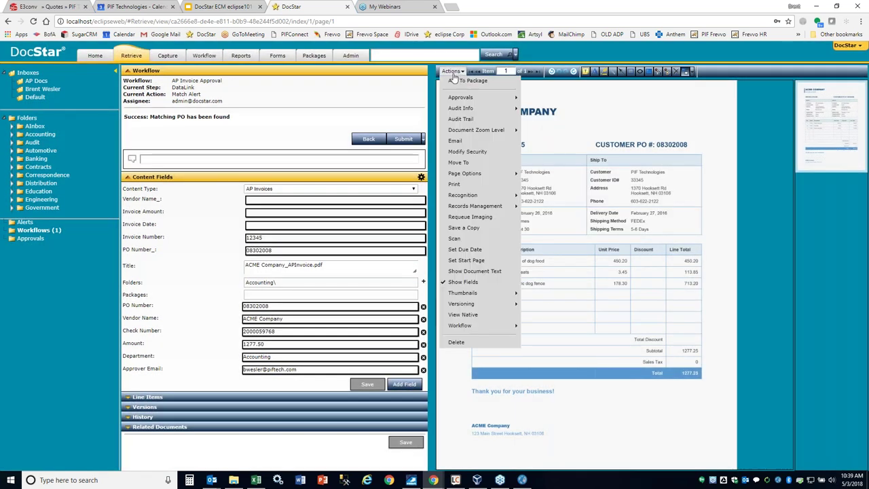
Step: Submit the invoice, then reopen ACME Company_APInvoice.pdf from the approver's Workflow queue
left_click(403, 129)
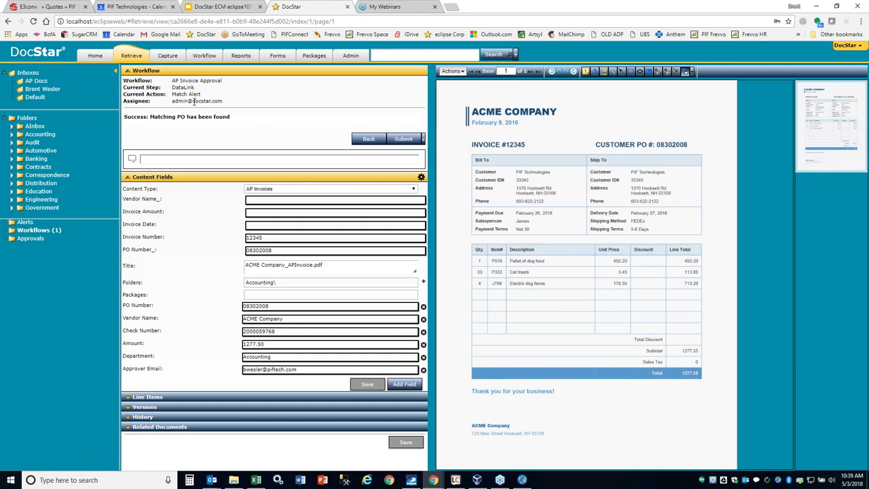
left_click(407, 140)
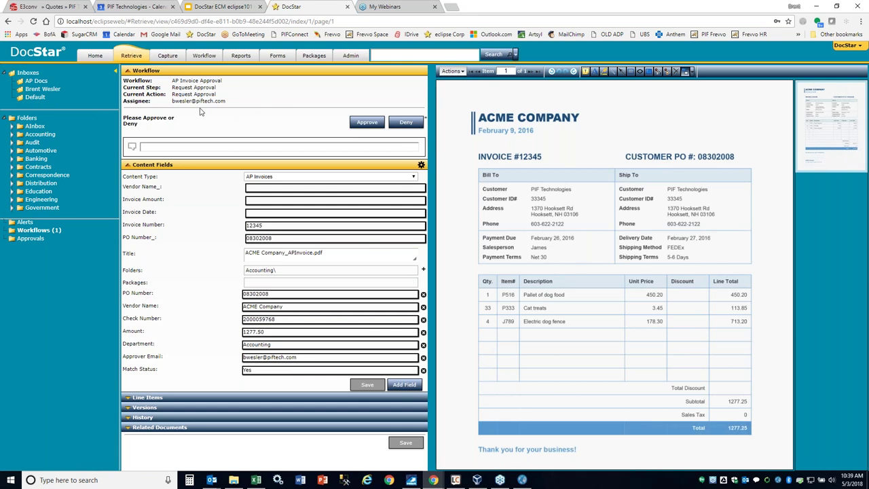
left_click(201, 56)
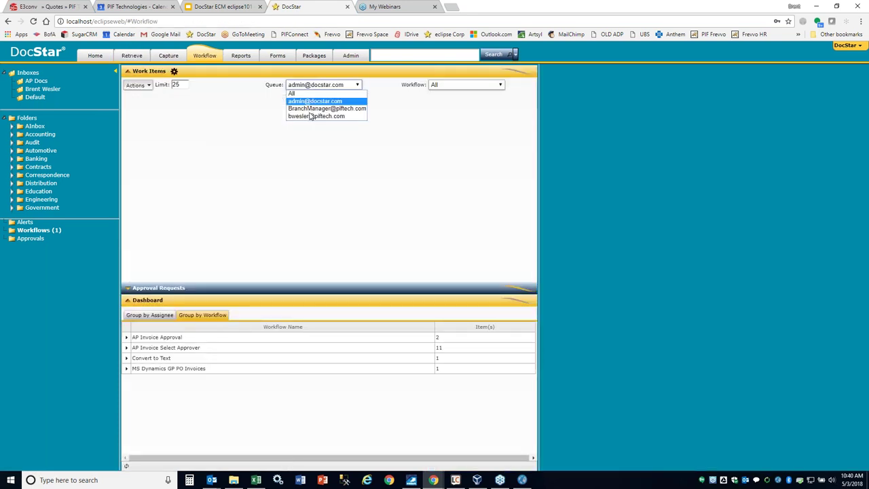
left_click(311, 109)
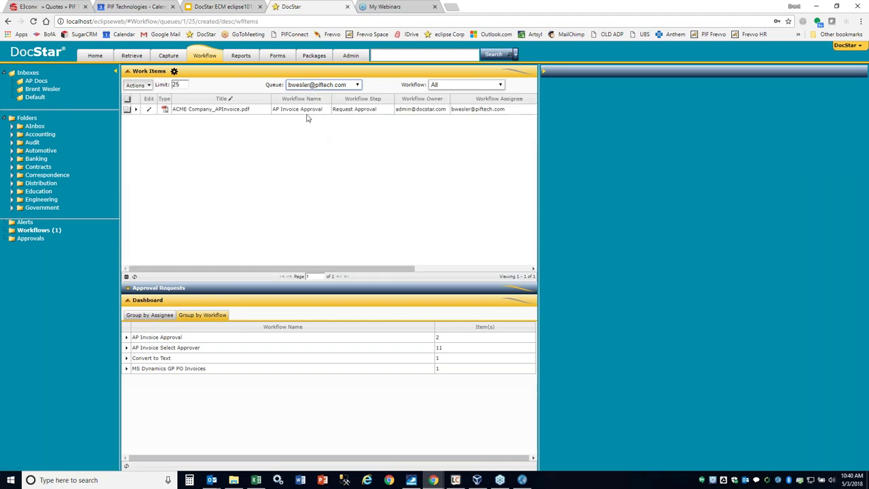
left_click(226, 109)
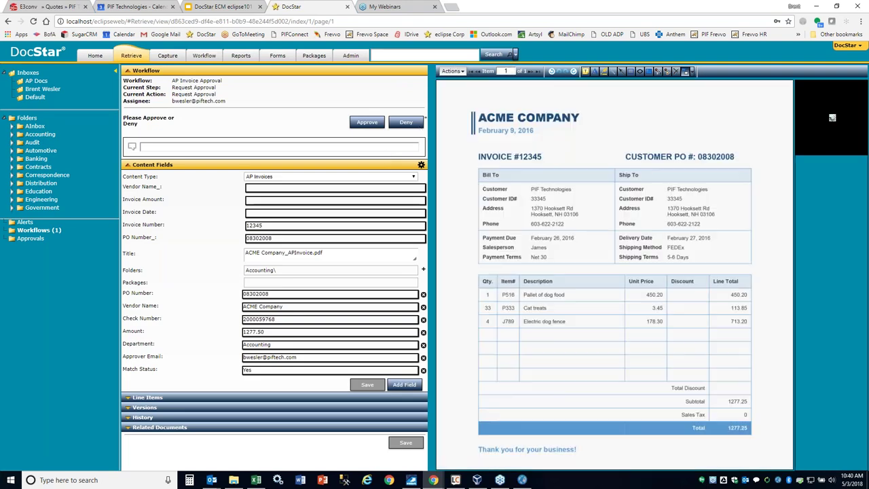
left_click(452, 71)
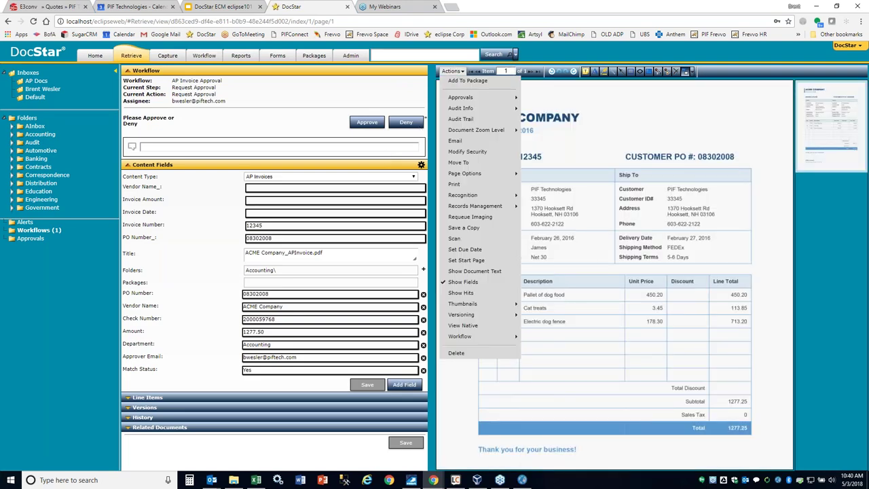
mouse_move(482, 342)
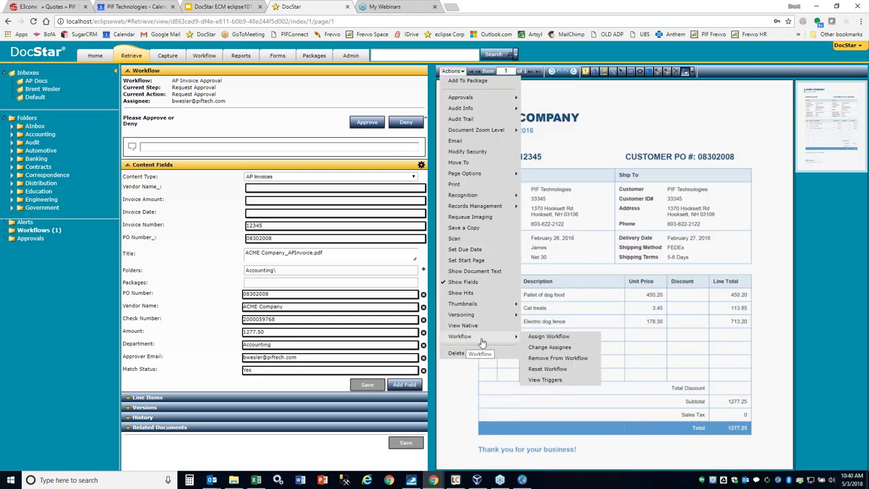
left_click(576, 349)
left_click(434, 246)
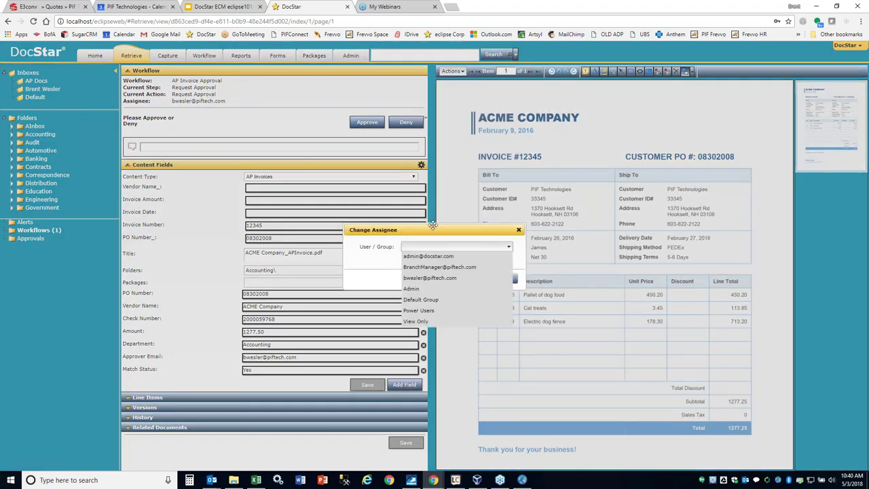
left_click_drag(454, 226, 561, 201)
left_click(563, 207)
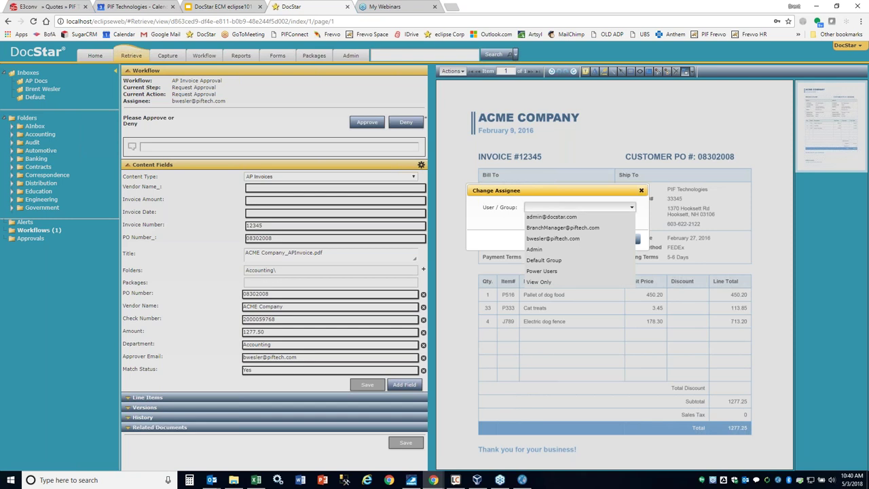
left_click(512, 229)
left_click(628, 240)
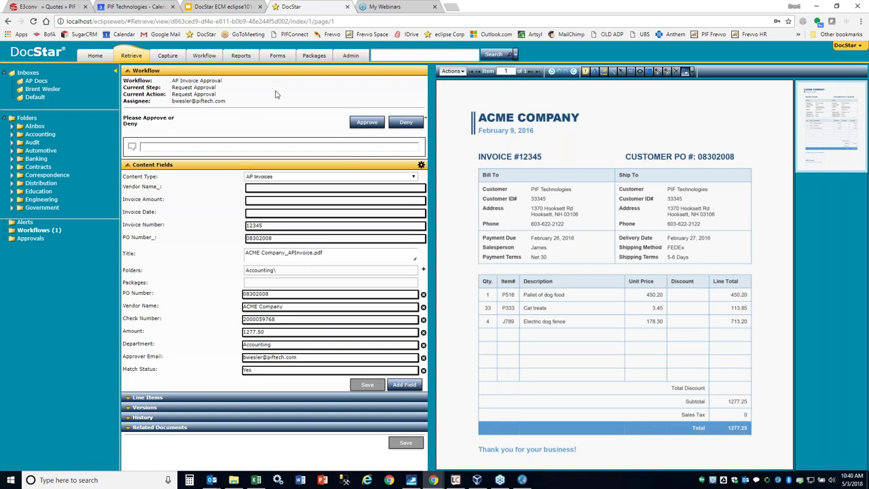
left_click(459, 75)
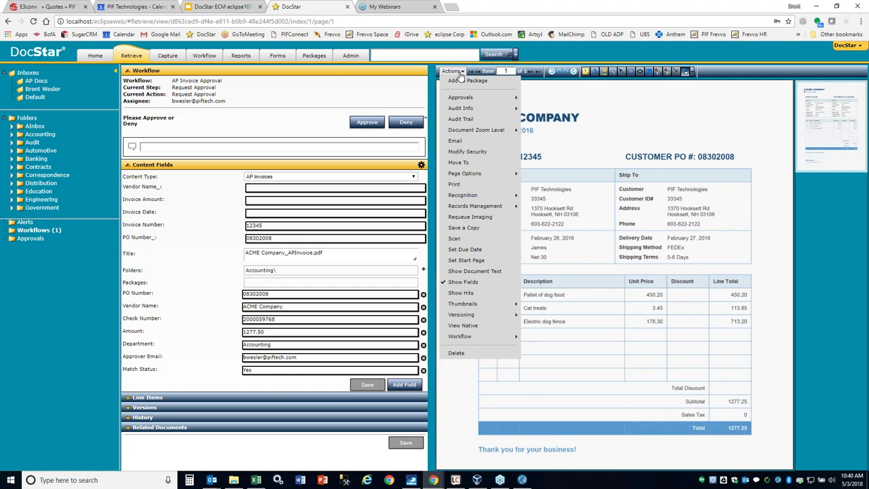
mouse_move(478, 195)
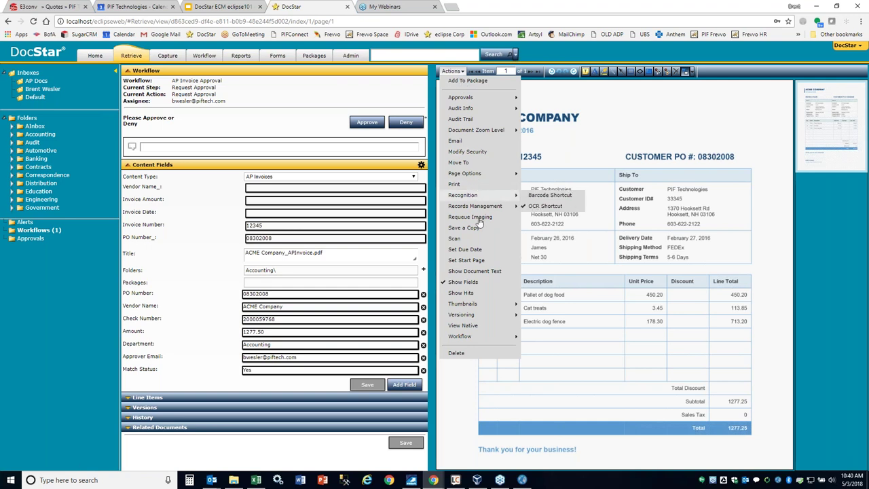
left_click(476, 251)
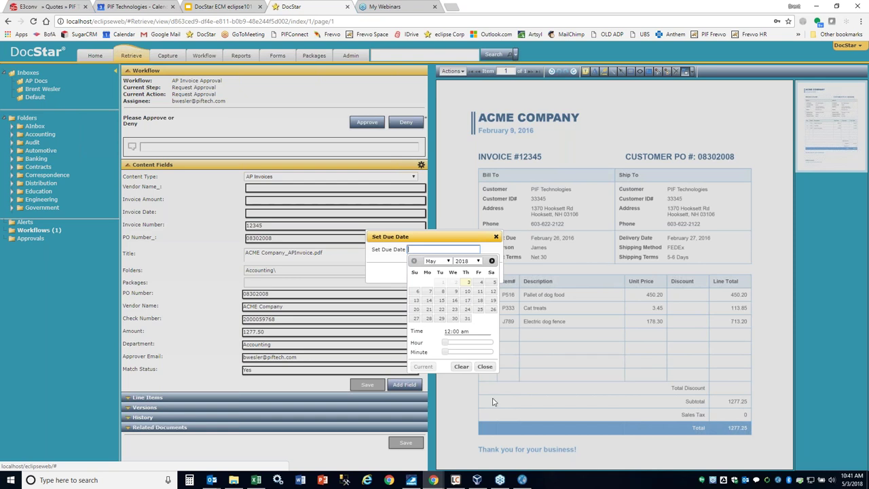
left_click(484, 366)
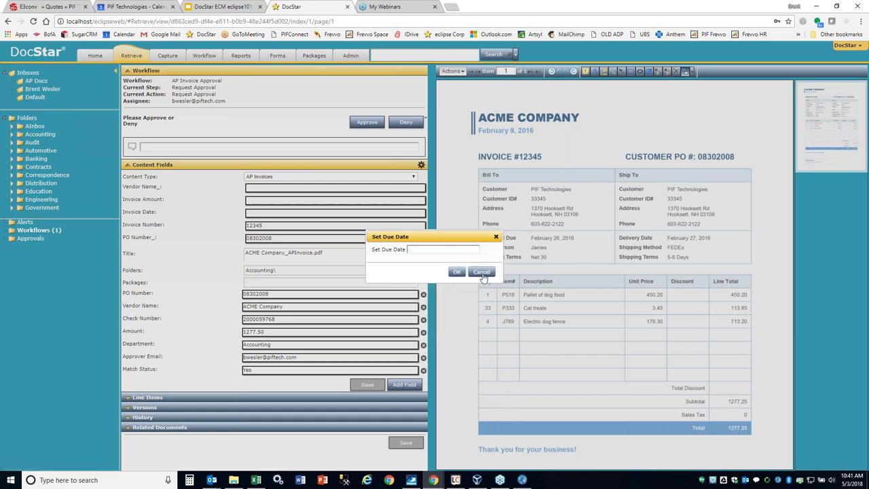
left_click(481, 272)
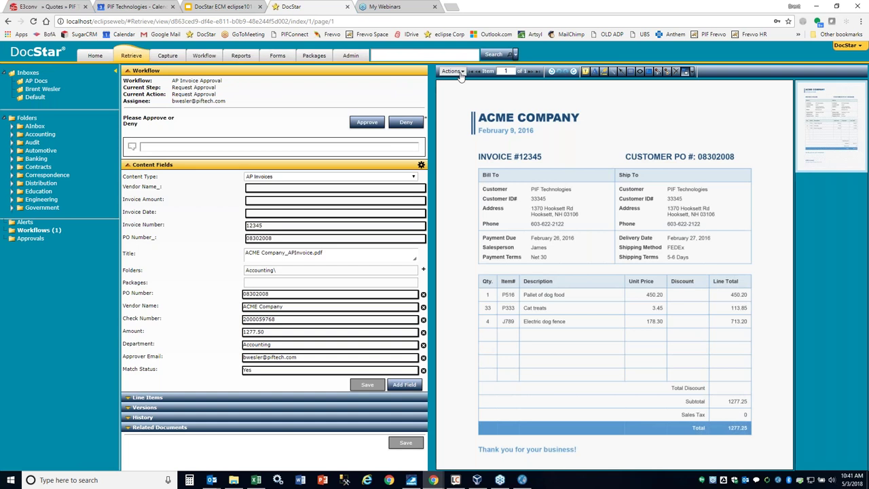
Step: Draw a sticky note on the invoice reading 'this is a webinar'
left_click(585, 71)
mouse_move(562, 123)
left_mouse_down()
mouse_move(574, 195)
mouse_move(644, 190)
left_mouse_up()
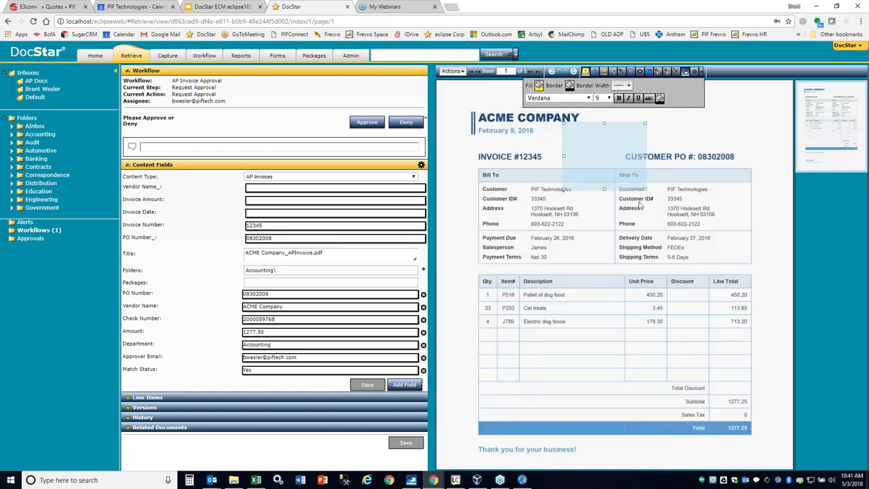
left_click(359, 270)
type("this is a webinar")
left_click(492, 297)
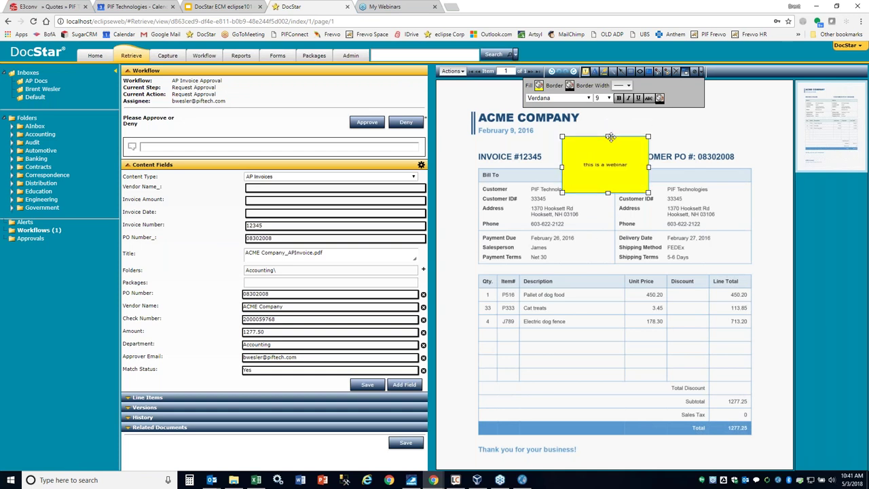
Step: Move the note onto Bill To, save it, and search for 'this is a webinar'
left_click_drag(598, 156, 545, 248)
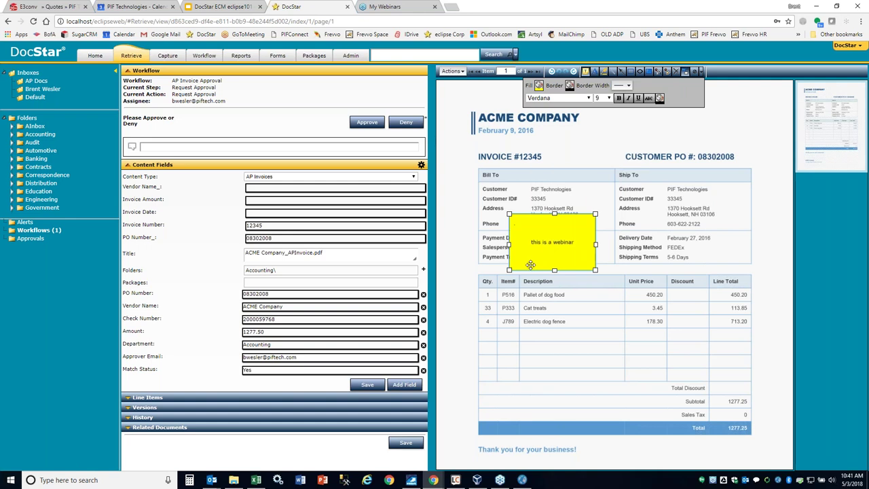
left_click(367, 384)
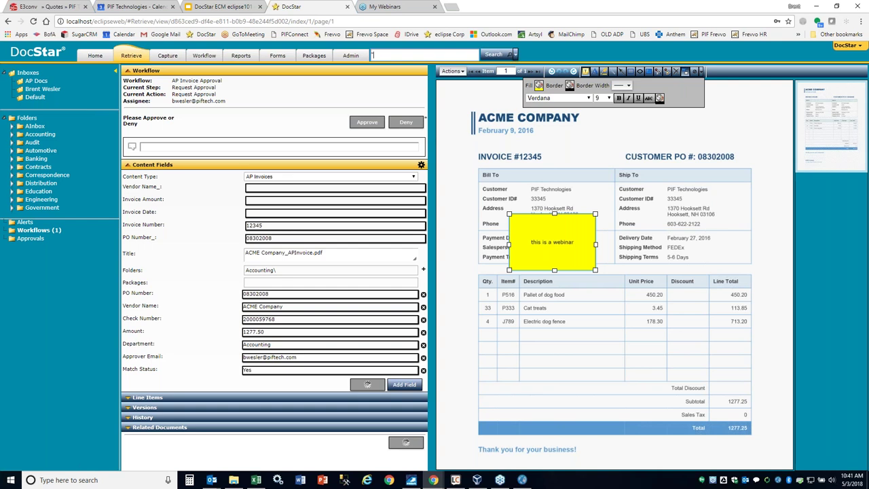
type("\"this is a webinar\"")
key("Return")
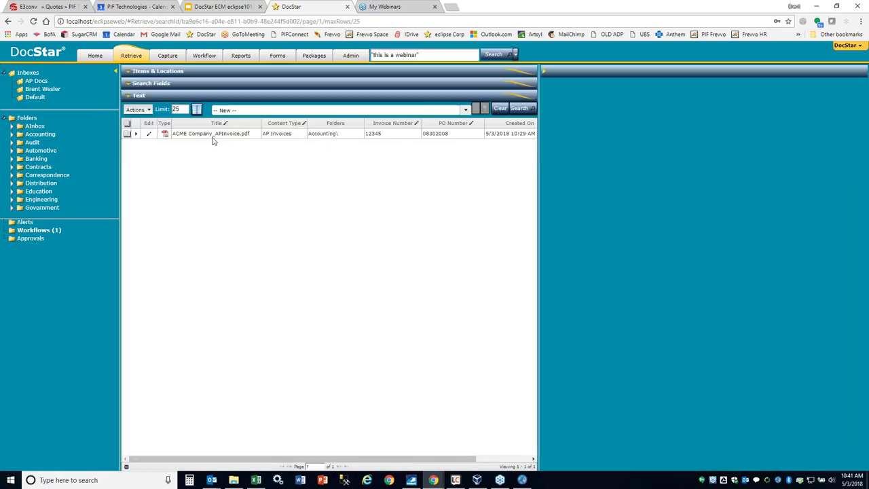
Step: Preview the ACME Company_APInvoice.pdf search result, then open it in the document view
left_click(213, 136)
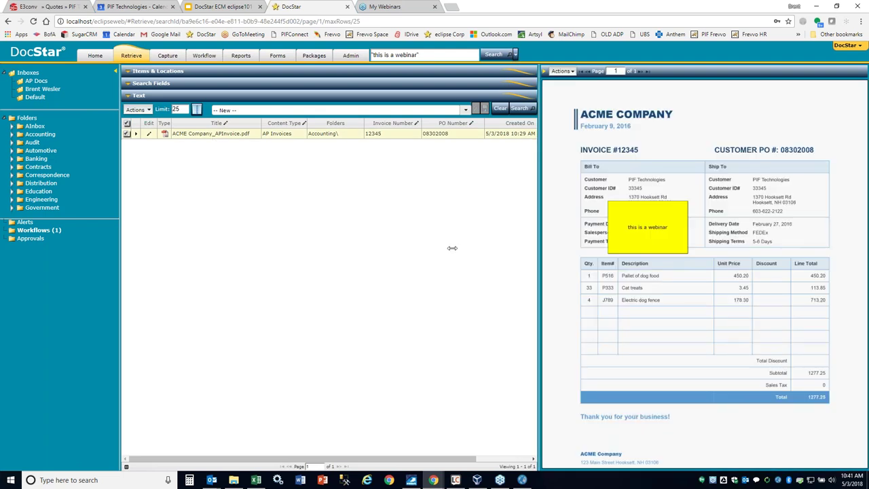
left_click_drag(452, 248, 453, 247)
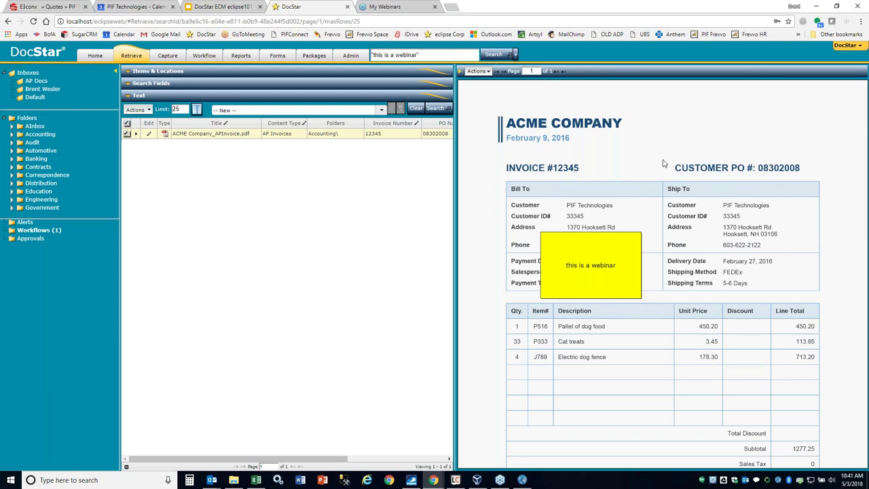
left_click(333, 138)
left_click(332, 140)
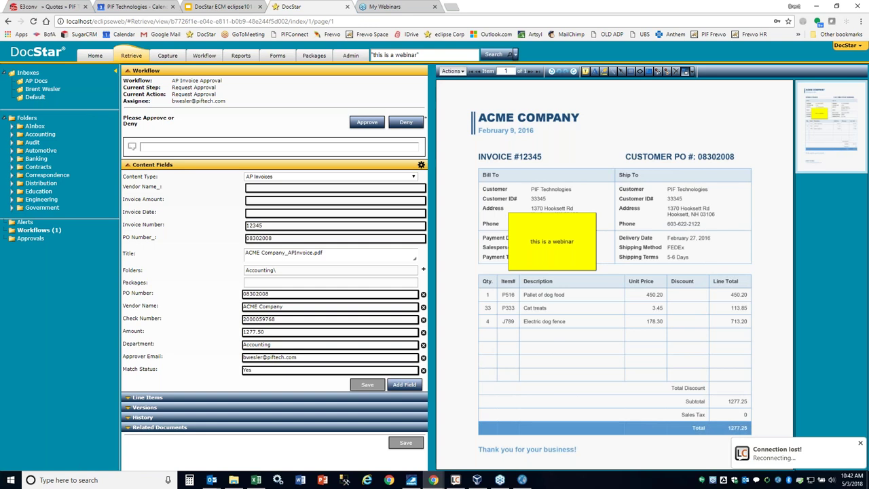
left_click(680, 73)
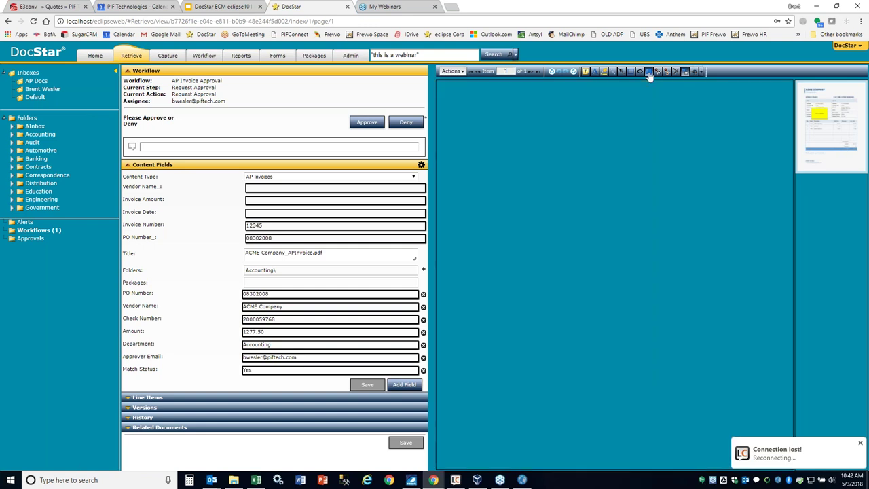
left_click_drag(621, 149, 713, 197)
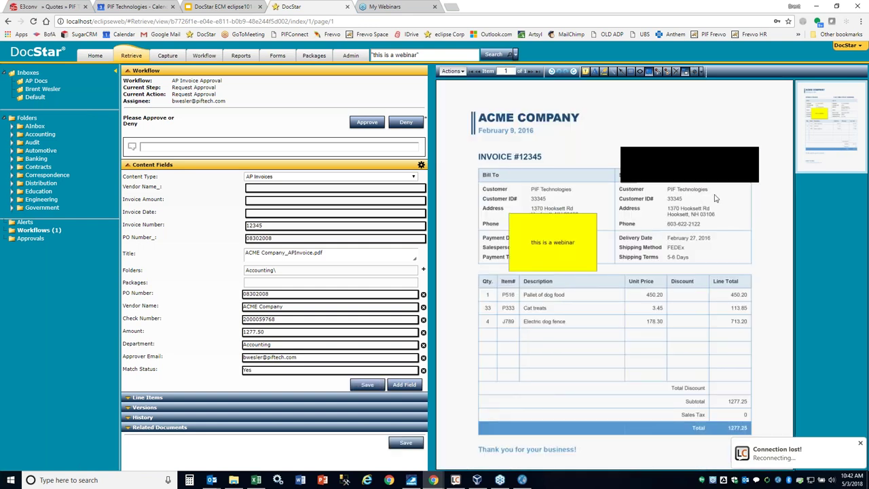
left_click(452, 72)
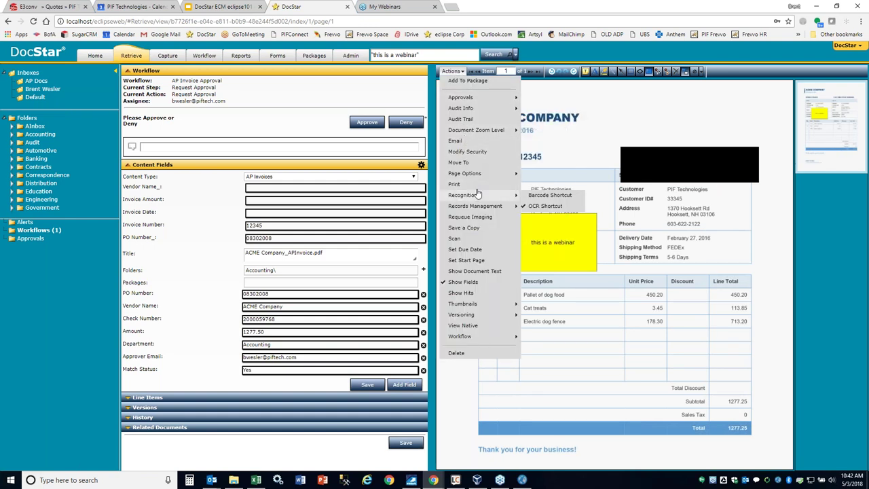
left_click(454, 184)
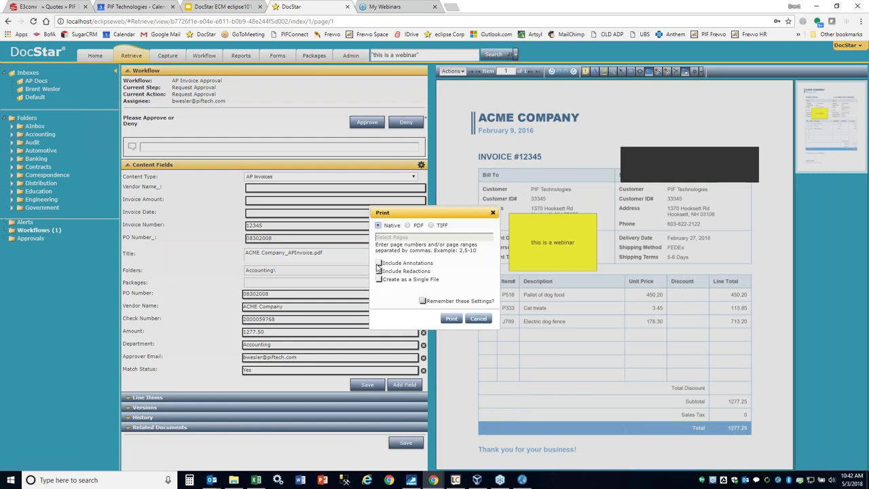
left_click(406, 225)
left_click(378, 263)
left_click(379, 271)
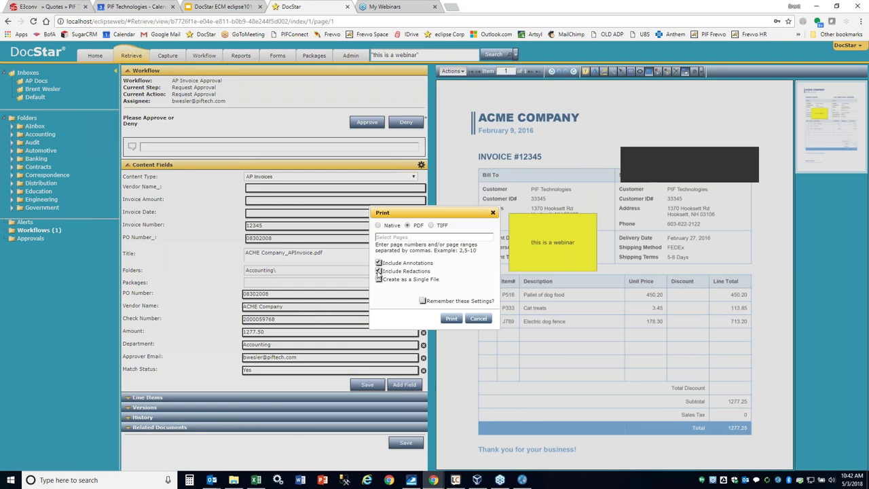
left_click(379, 263)
left_click(478, 319)
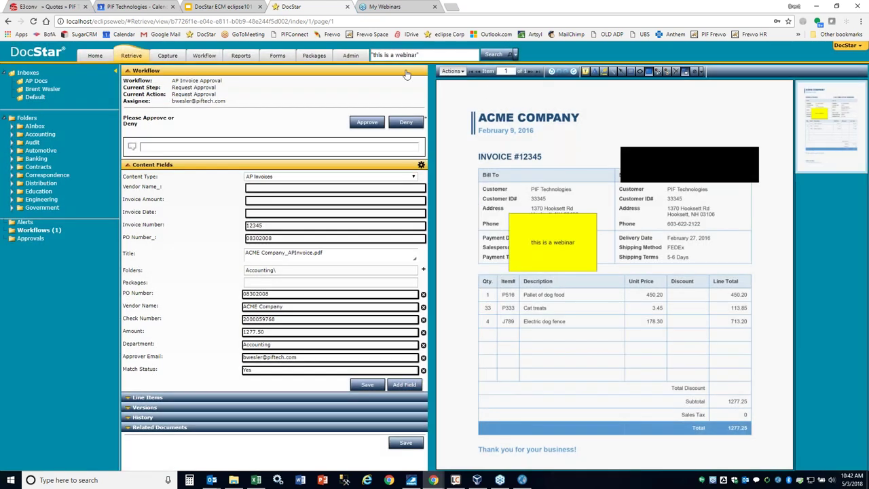
Step: Close the Actions > Scan dialog unused and bring up the page thumbnail's context menu
left_click(455, 71)
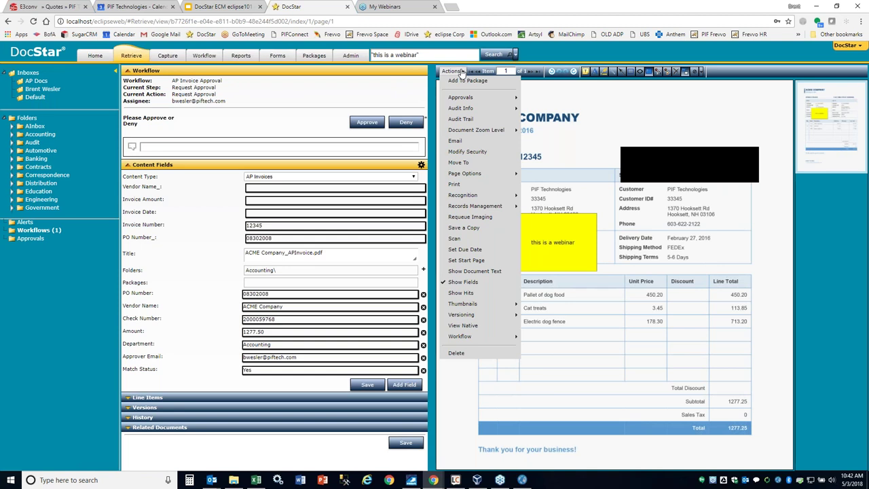
mouse_move(490, 305)
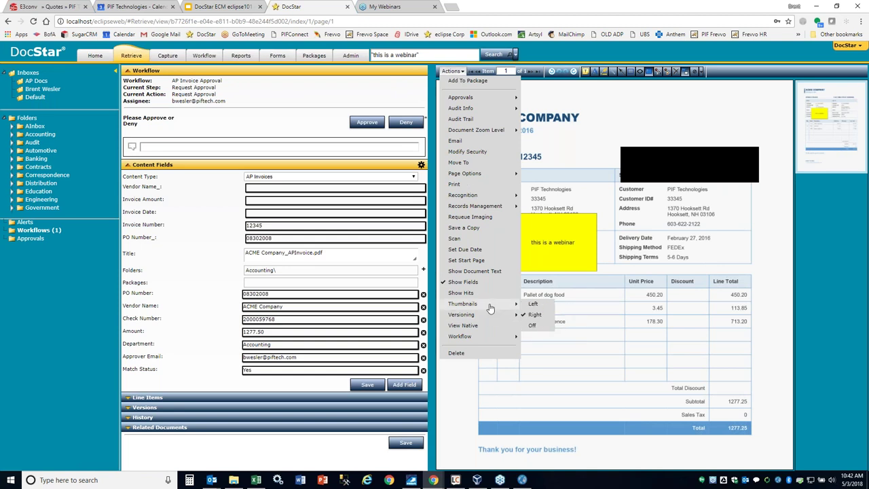
mouse_move(469, 177)
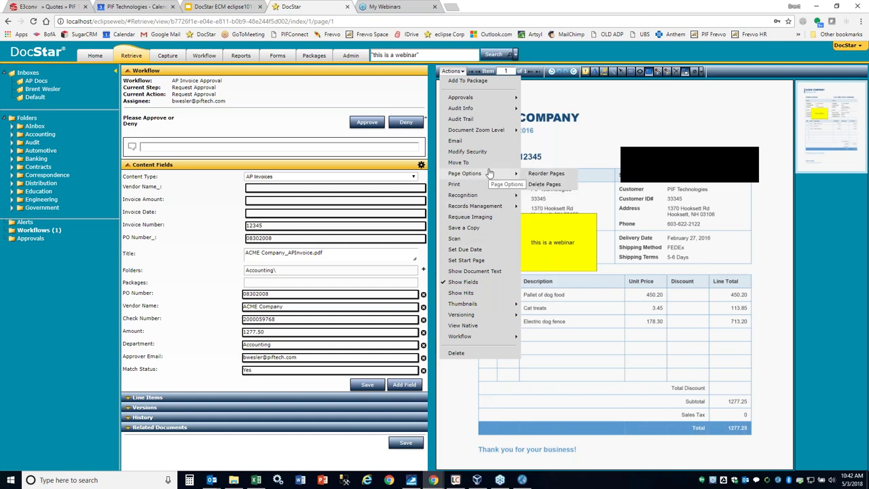
left_click(463, 239)
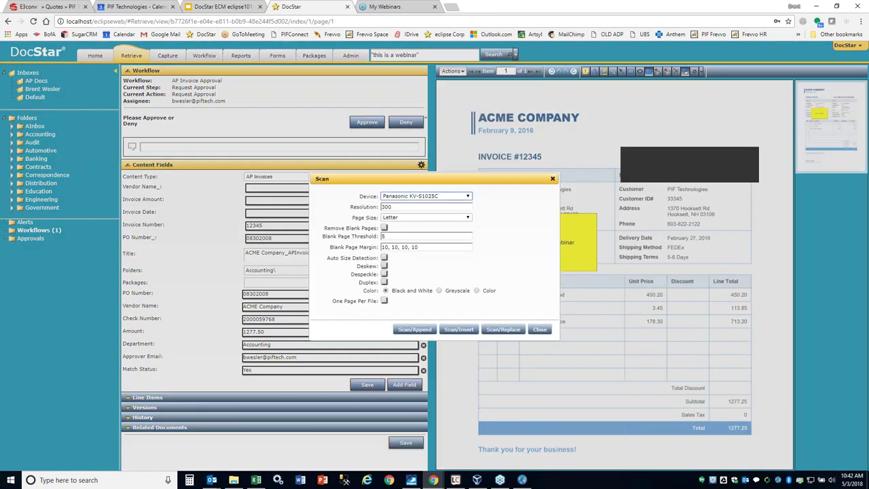
left_click_drag(412, 174, 433, 138)
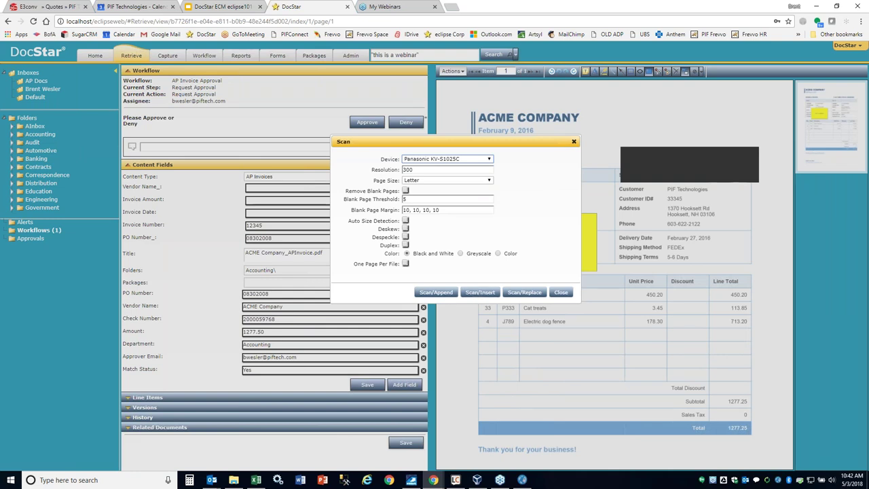
left_click(562, 293)
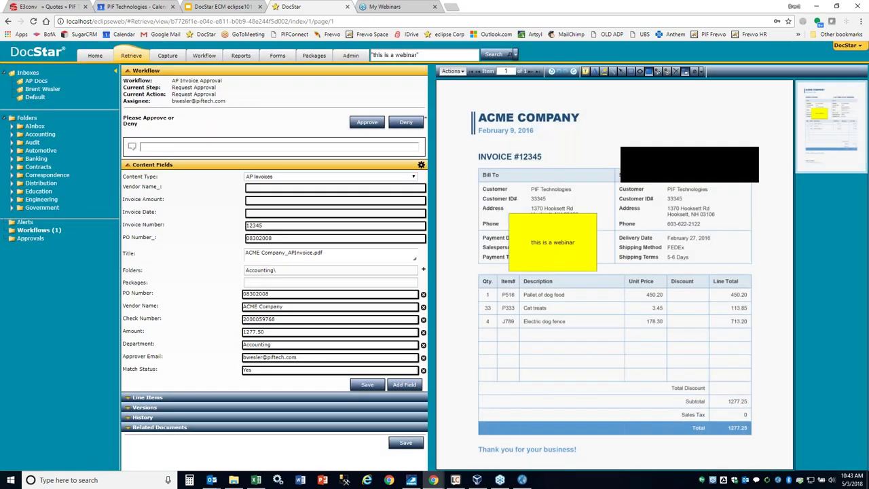
right_click(820, 121)
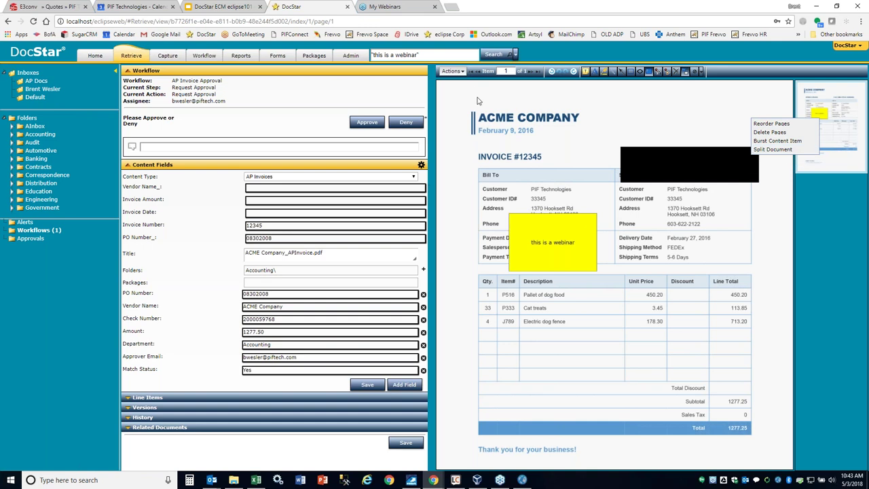
Step: Minimize the browser and DocStar Client, and bring Outlook to the front maximized
left_click(821, 6)
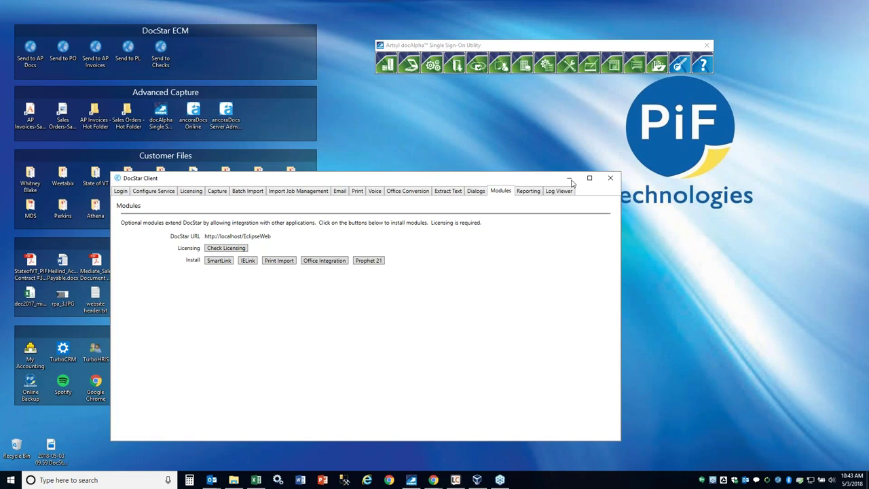
left_click(570, 181)
mouse_move(212, 480)
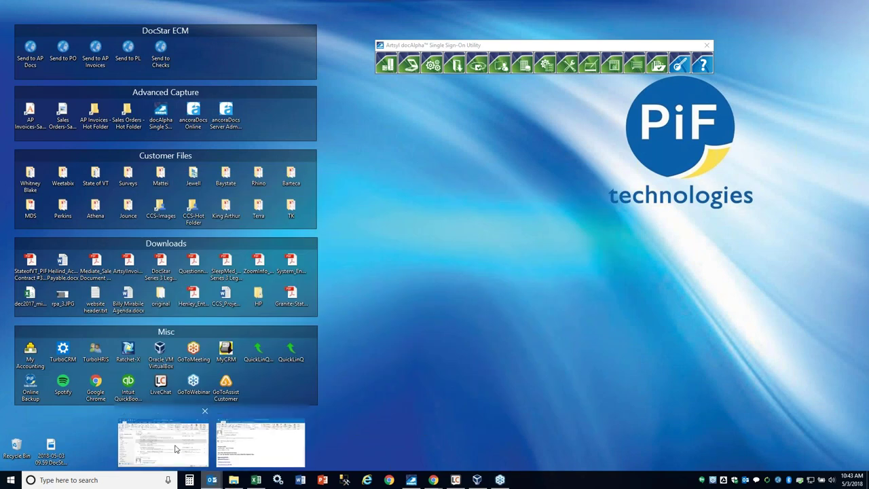
left_click(175, 448)
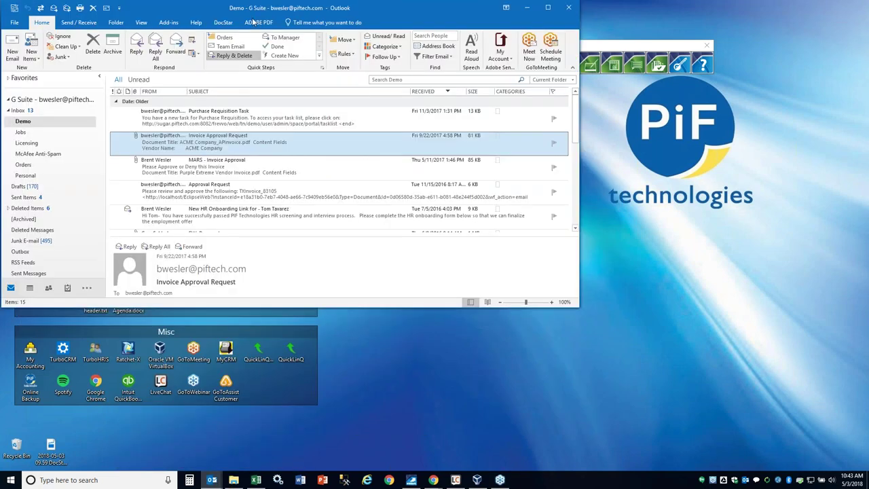
double_click(265, 8)
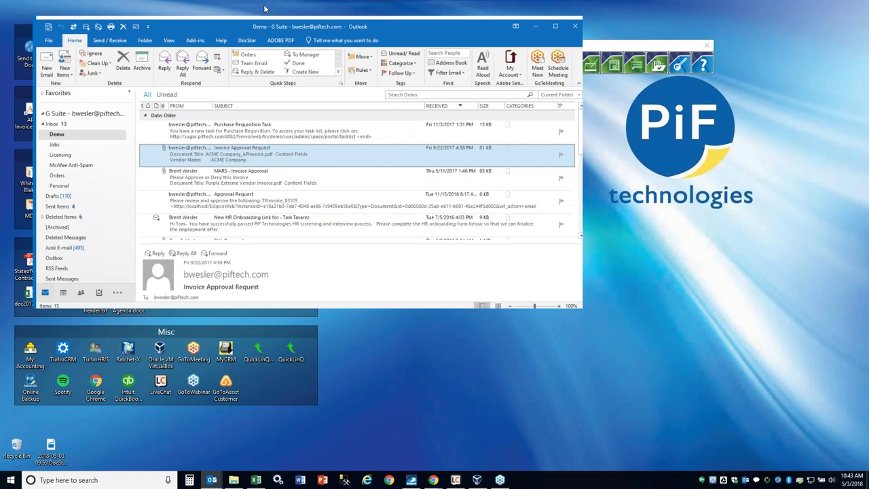
double_click(265, 9)
Step: Save the Invoice Approval Request e-mail to DocStar as Correspondence, Contract Party 'webinar'
left_click(222, 22)
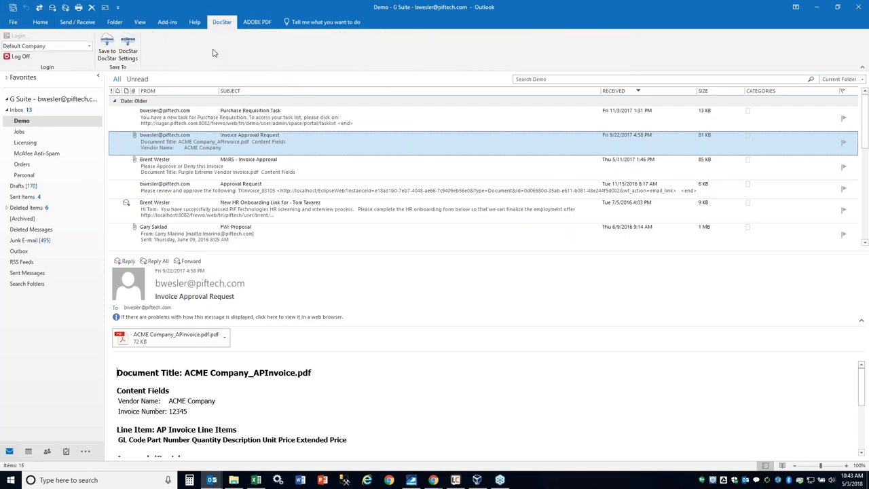
left_click(107, 54)
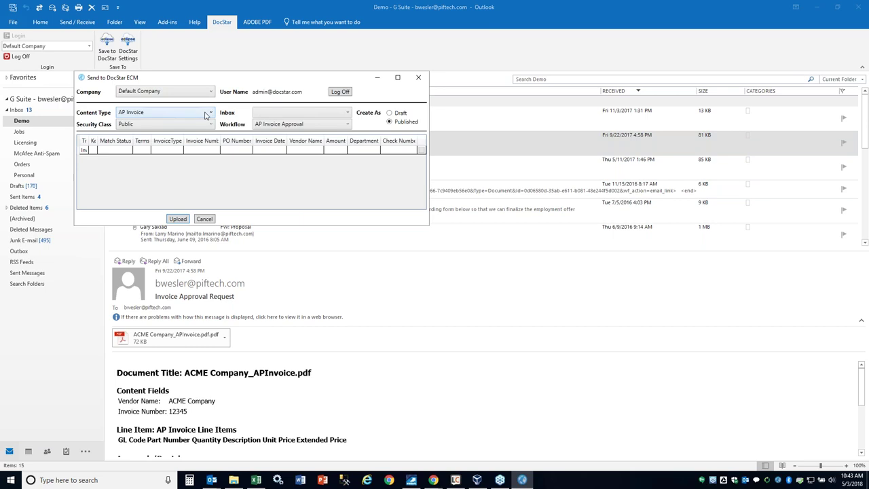
left_click(209, 114)
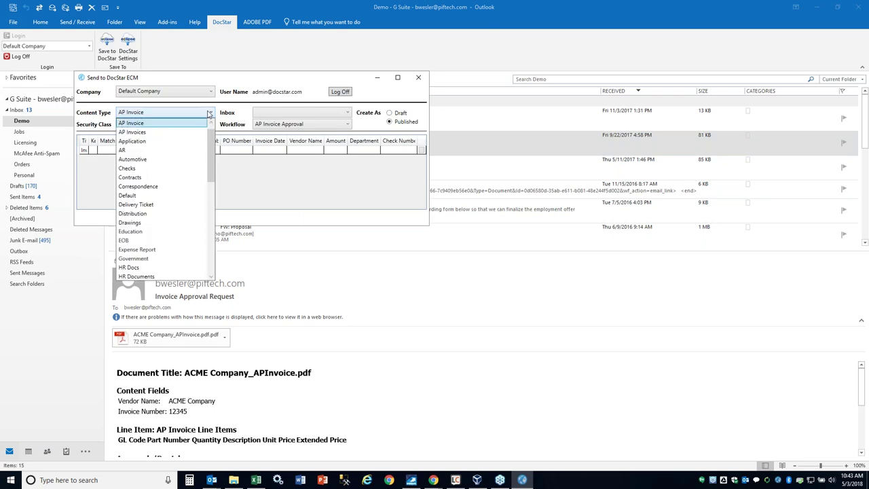
left_click(182, 188)
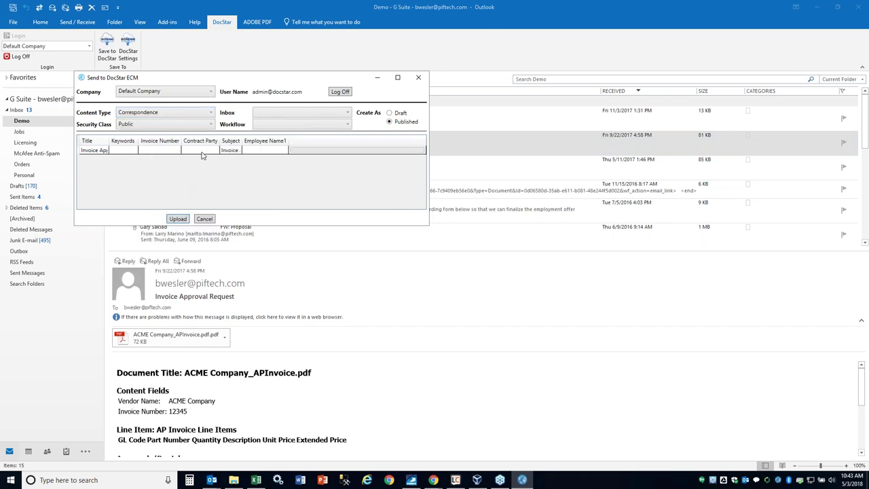
left_click(203, 154)
left_click(204, 153)
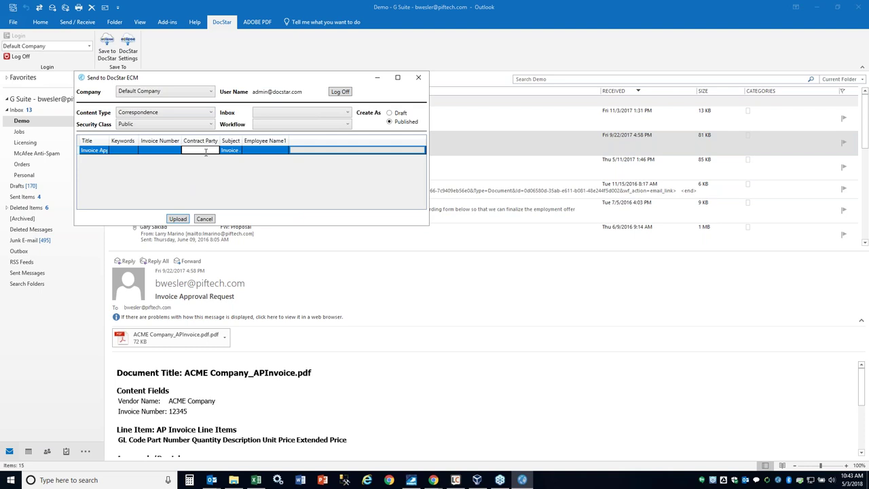
type("webinar")
left_click(178, 219)
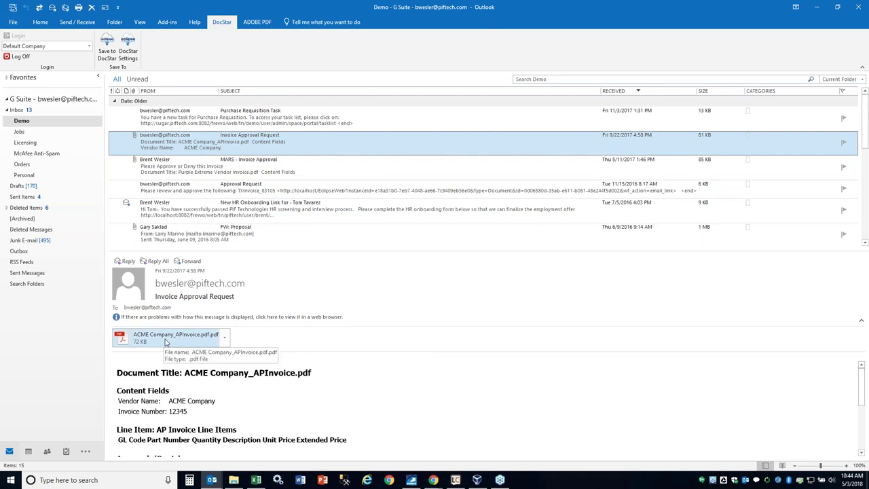
Step: Open the ACME Company invoice PDF in Acrobat and print it to the DocStar PDF printer
left_click(165, 342)
double_click(165, 342)
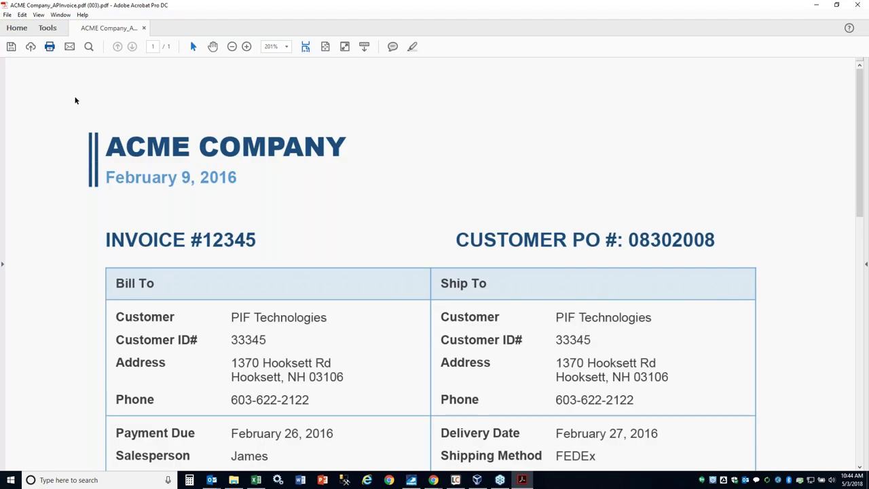
key("ctrl+p")
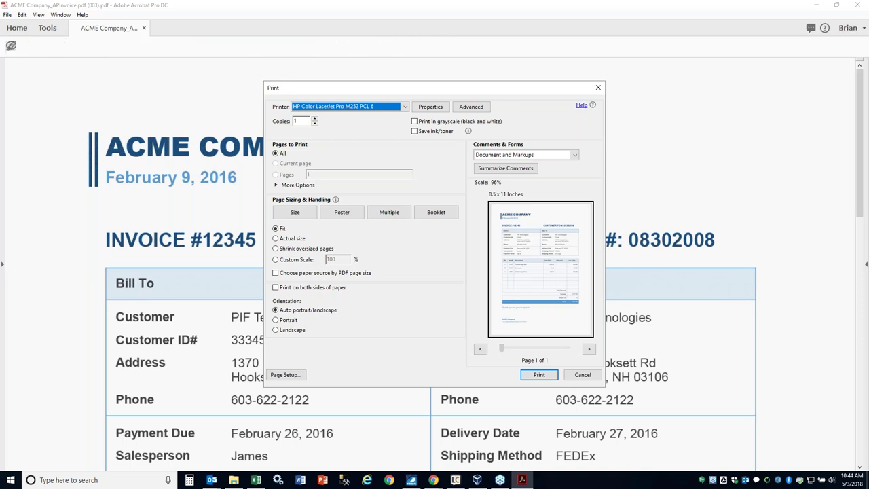
left_click(356, 107)
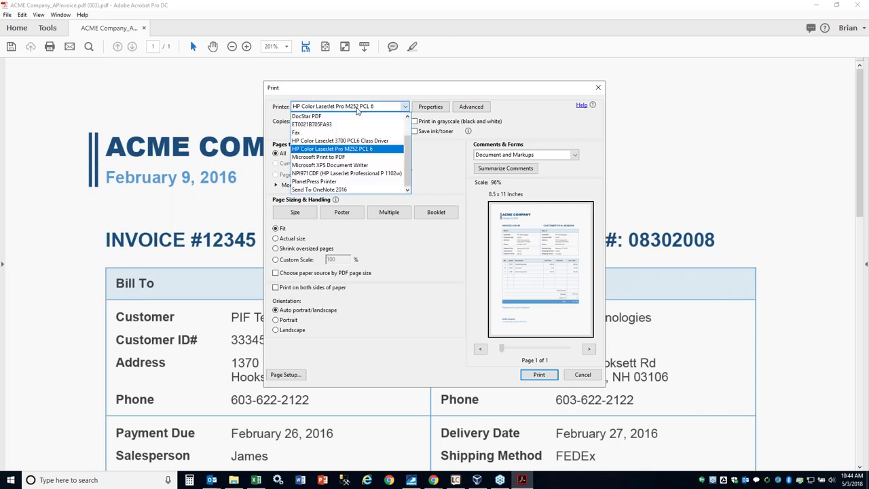
left_click(318, 95)
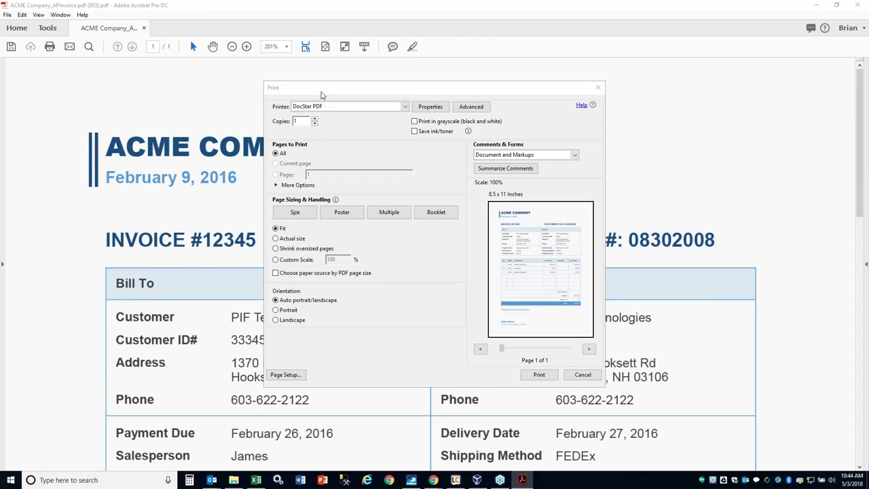
left_click(539, 375)
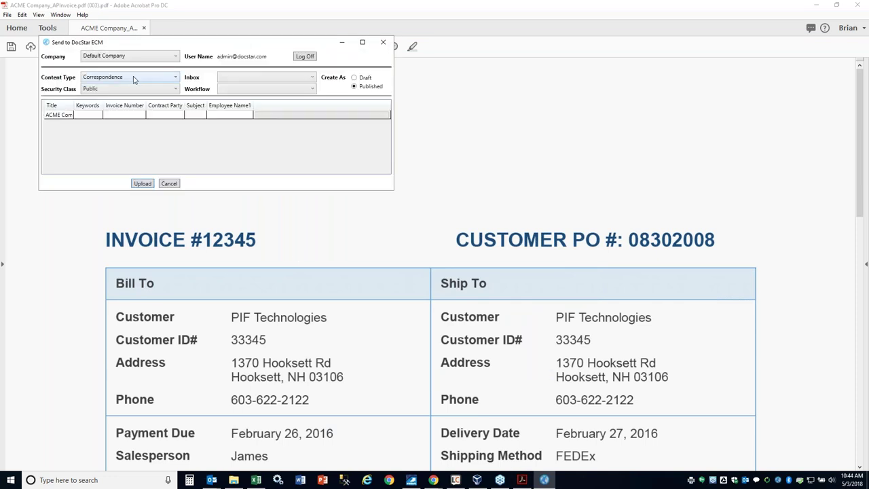
Step: Enter 'webinar' as the Contract Party and upload the invoice to DocStar as Correspondence
left_click(157, 114)
type("webinar")
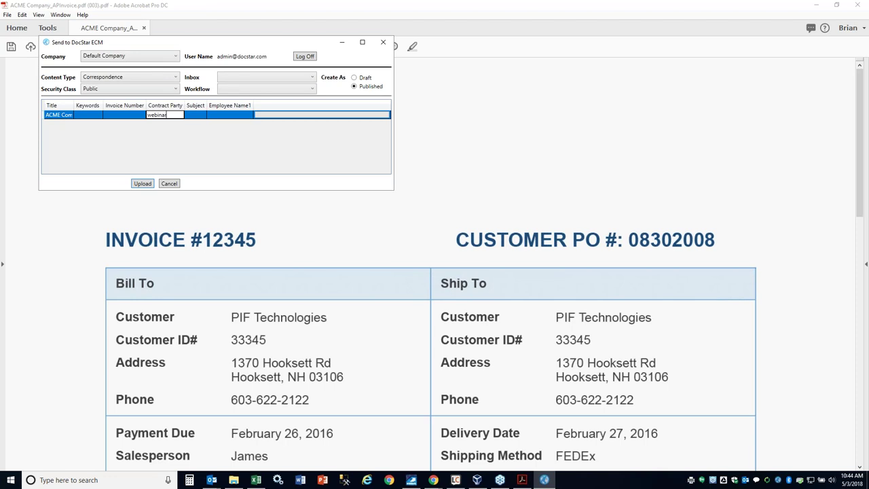
left_click(143, 183)
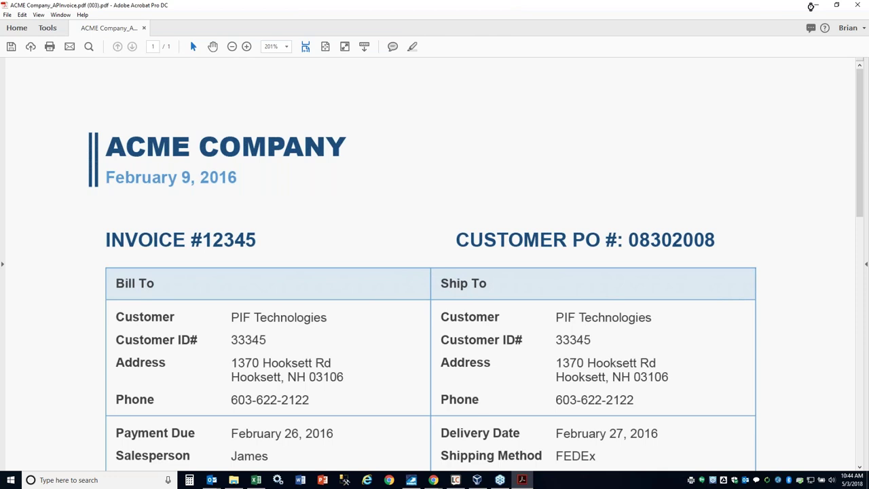
Step: Close Acrobat and restore Outlook to a smaller window over the desktop
key("alt+F4")
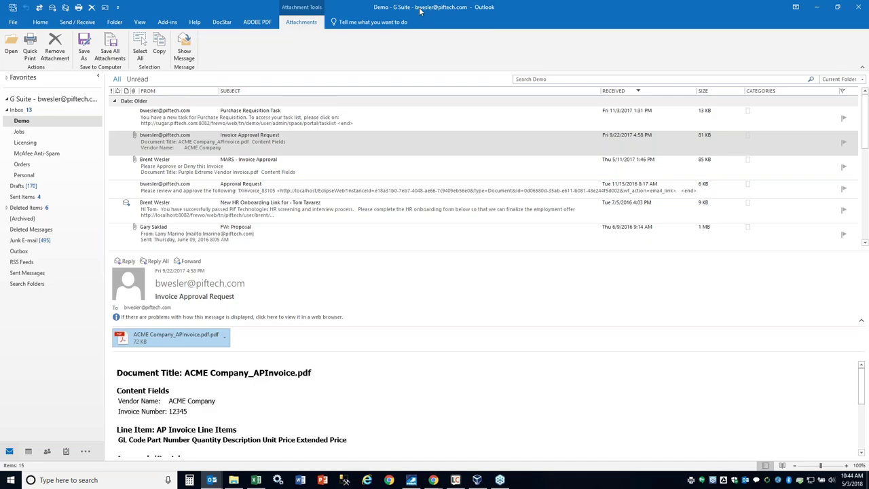
key("super+Down")
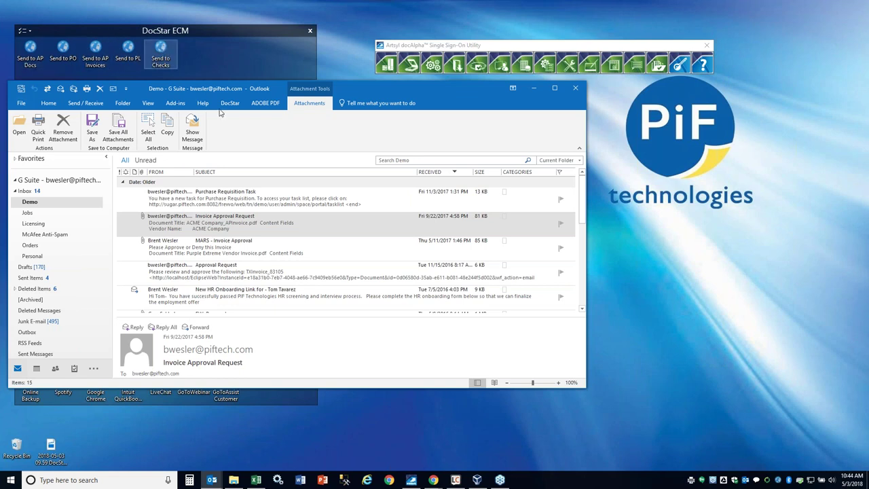
Step: Load the Send to PO batch import job in DocStar Client, review its folder, then minimize
double_click(778, 480)
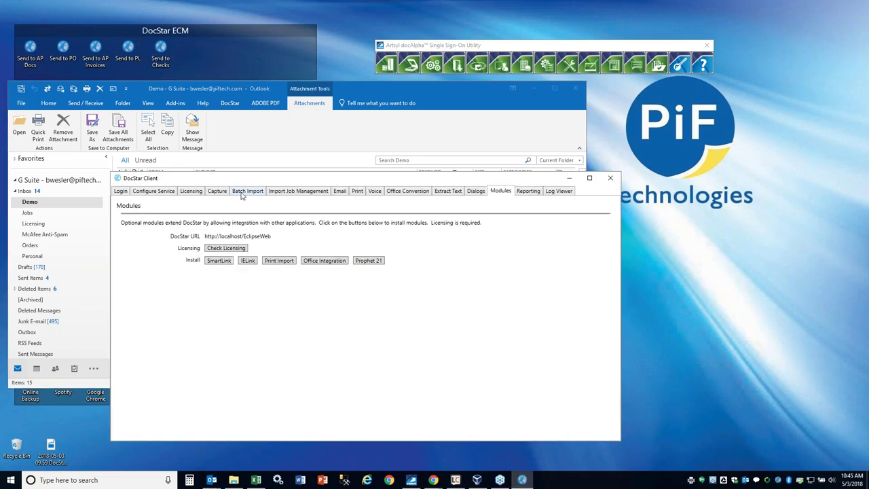
left_click(242, 193)
left_click(203, 248)
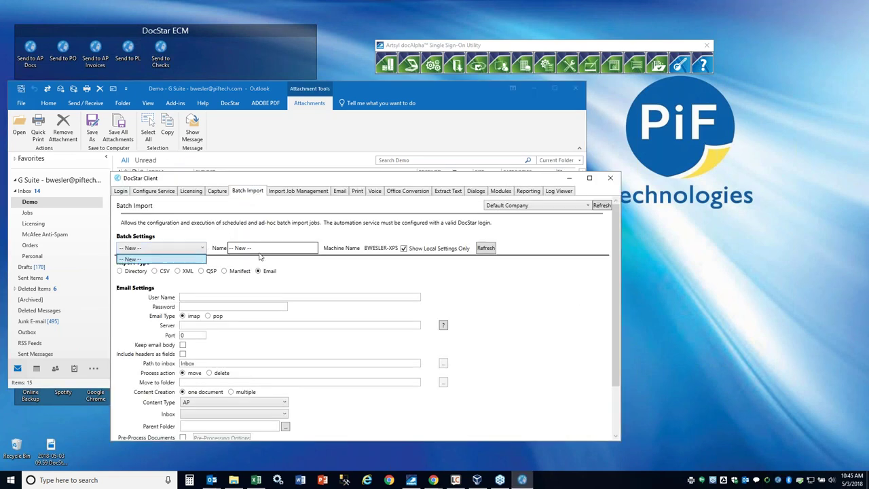
left_click(406, 249)
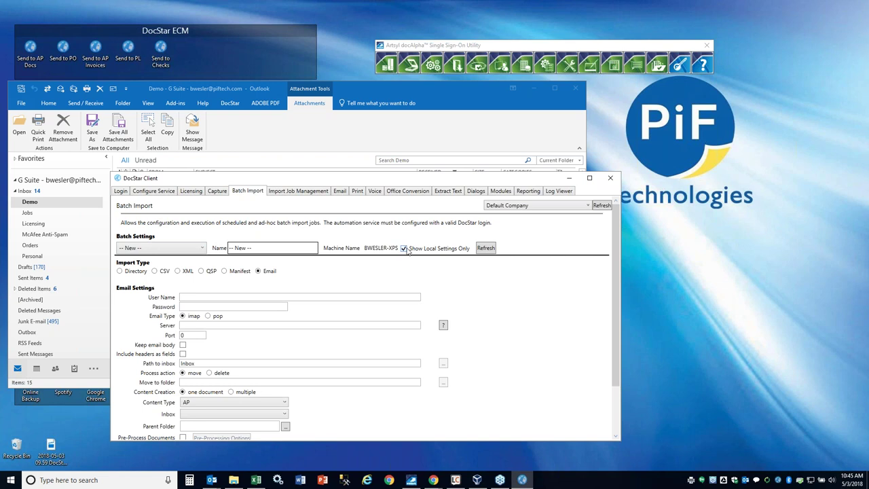
left_click(486, 247)
left_click(200, 248)
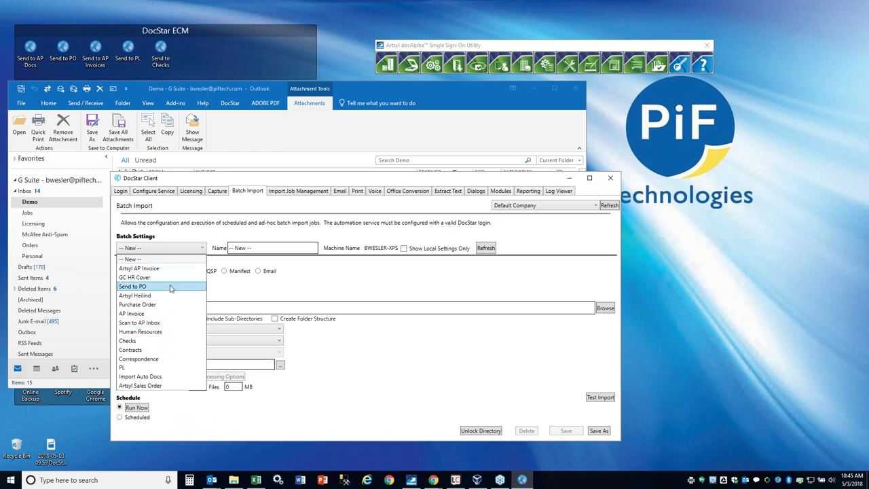
key("Escape")
left_click(62, 49)
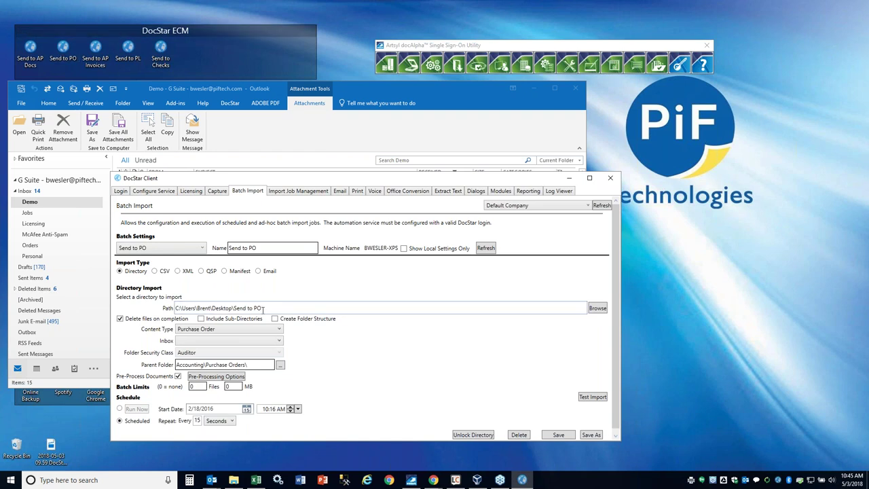
left_click_drag(262, 309, 175, 309)
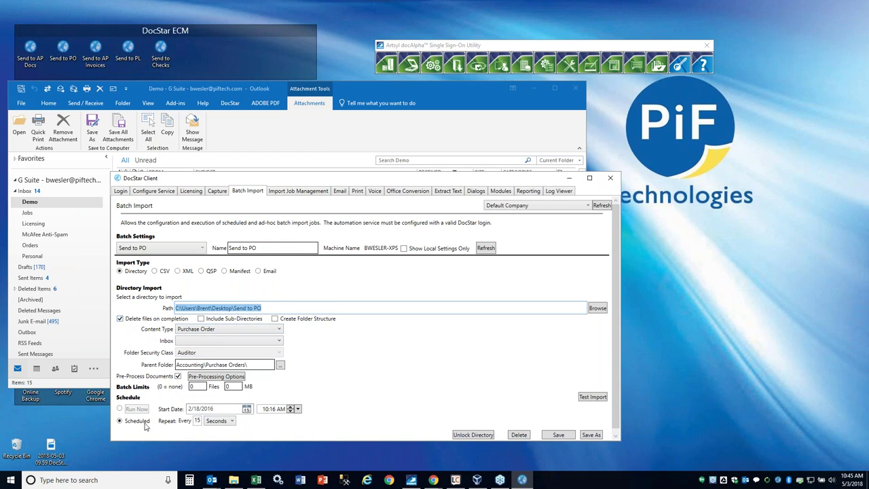
left_click(568, 179)
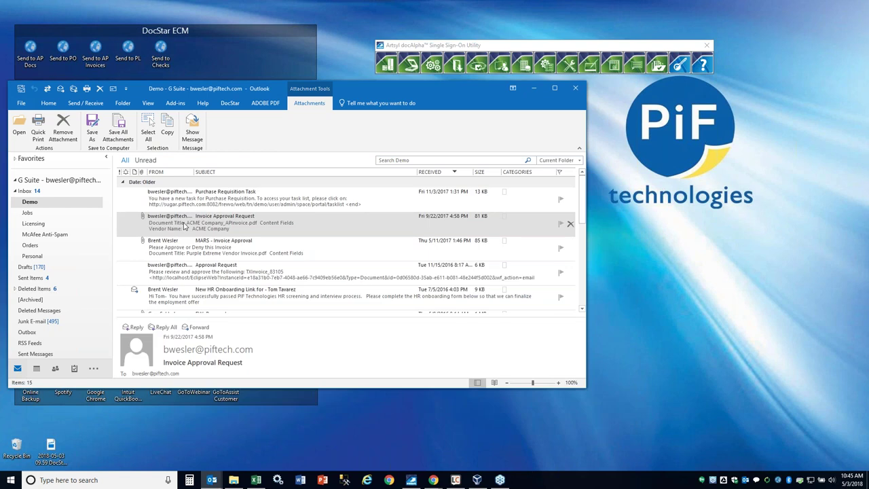
Step: Make Outlook taller to show the invoice attachment, then minimize Outlook
left_click_drag(224, 387, 224, 449)
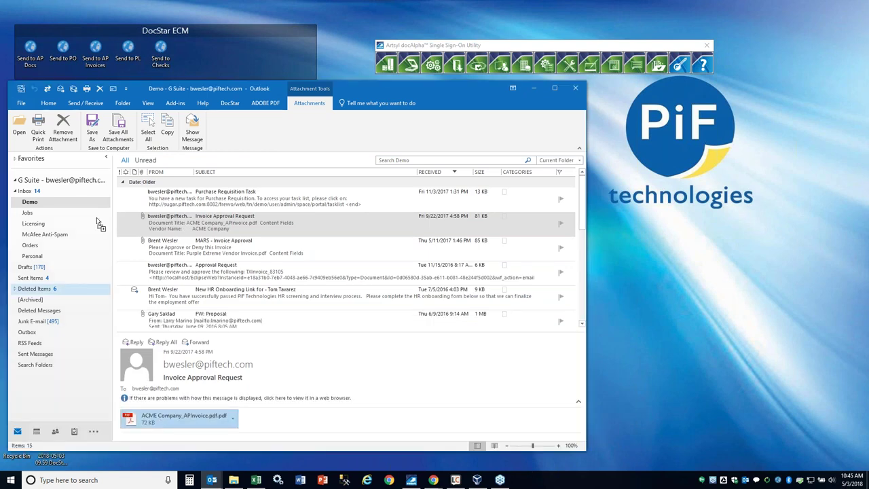
left_click(62, 51)
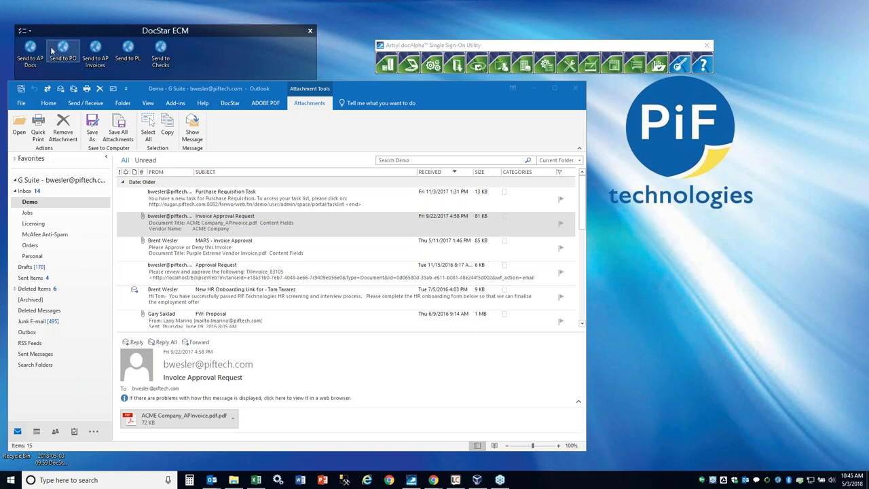
left_click(537, 86)
mouse_move(433, 479)
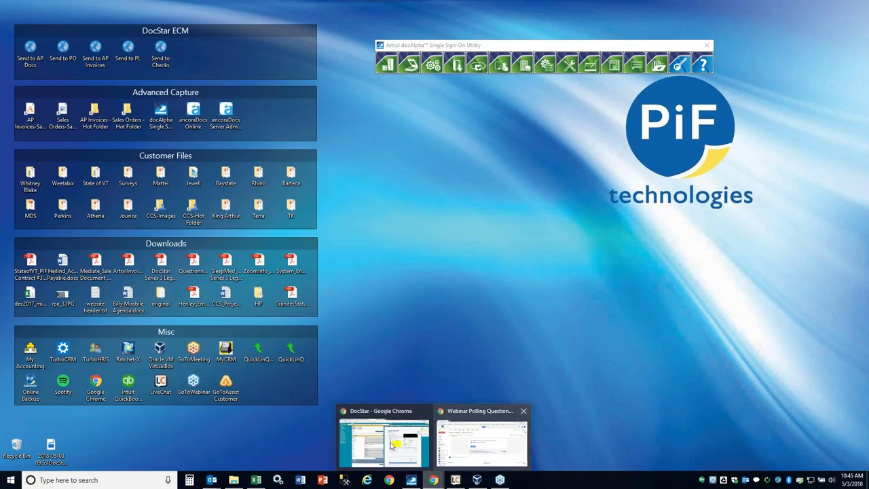
Step: Search DocStar for 'webinar' and preview the ACME invoice and Invoice Approval Request results
left_click(353, 441)
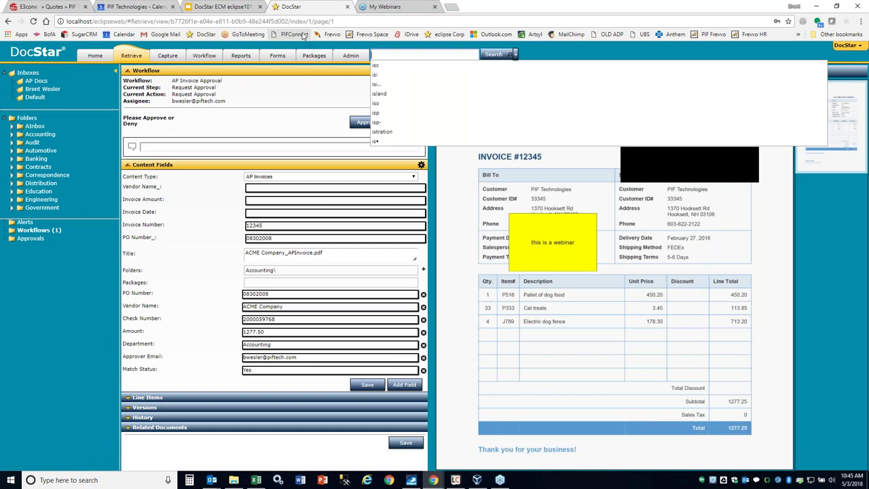
type("webin")
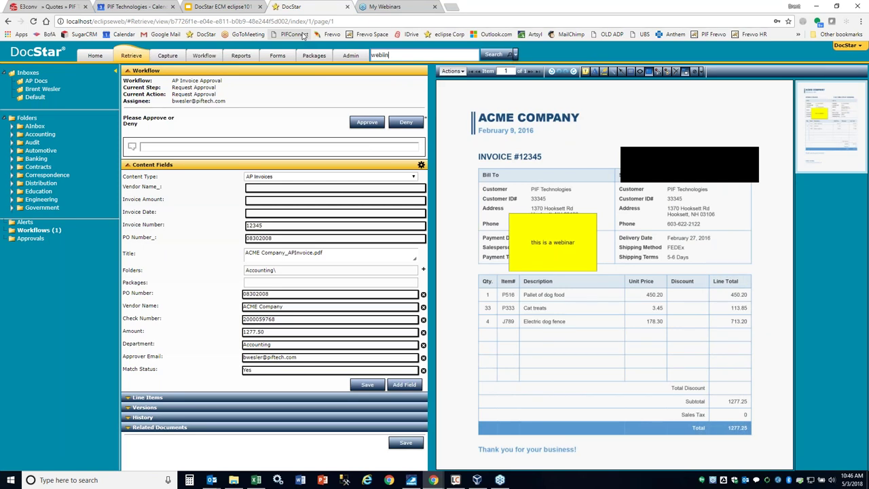
type("ar")
key("Return")
left_click(483, 279)
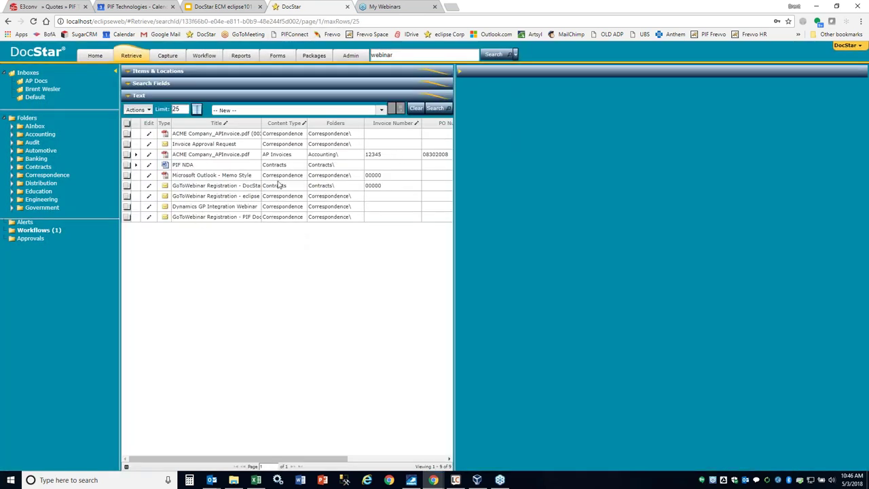
left_click(224, 133)
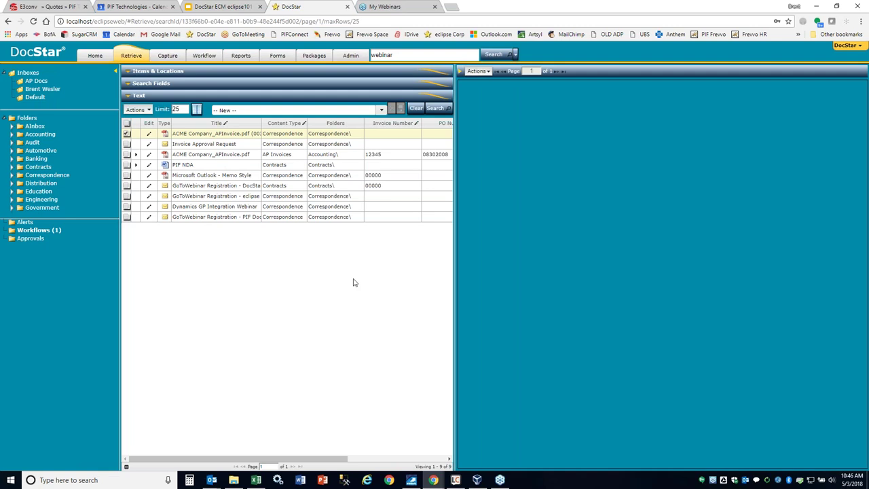
left_click(221, 146)
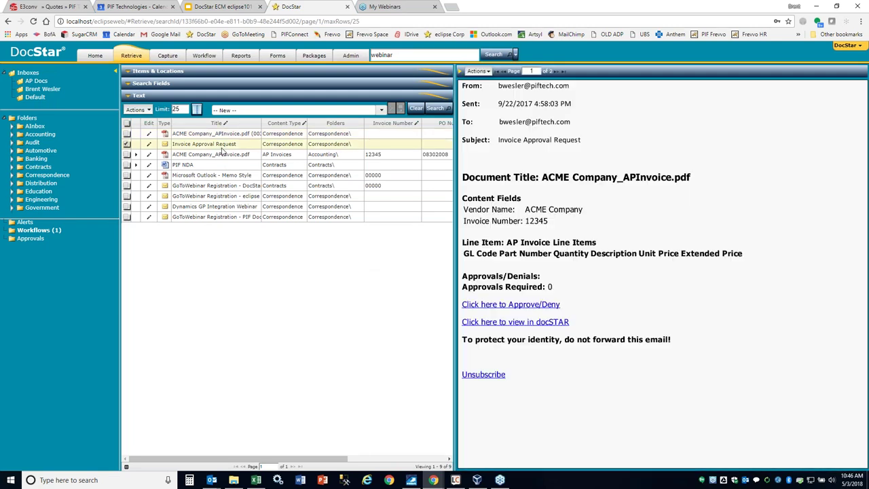
Step: Open the Invoice Approval Request, view its ACME invoice on page 2, then return to page 1
double_click(222, 147)
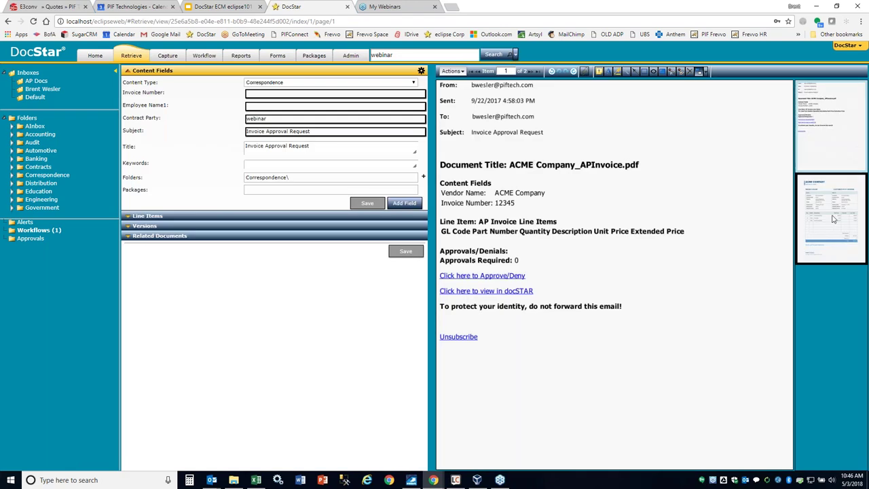
left_click(817, 213)
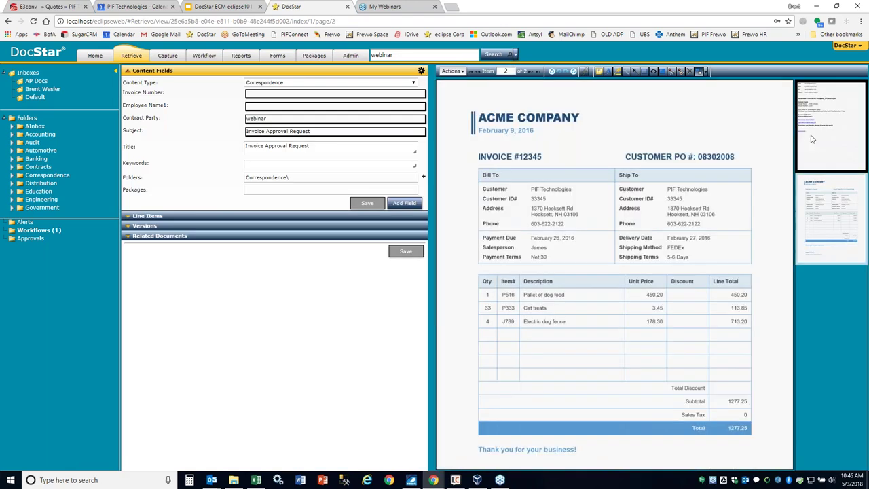
left_click(812, 138)
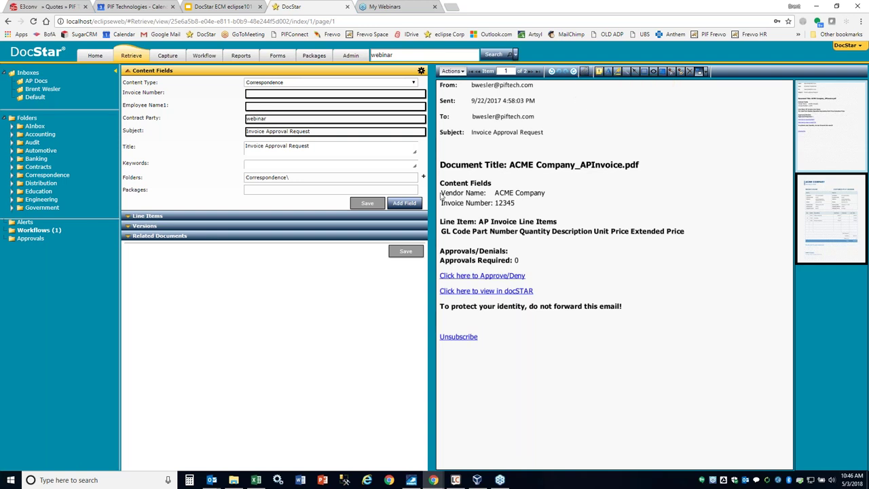
left_click(456, 72)
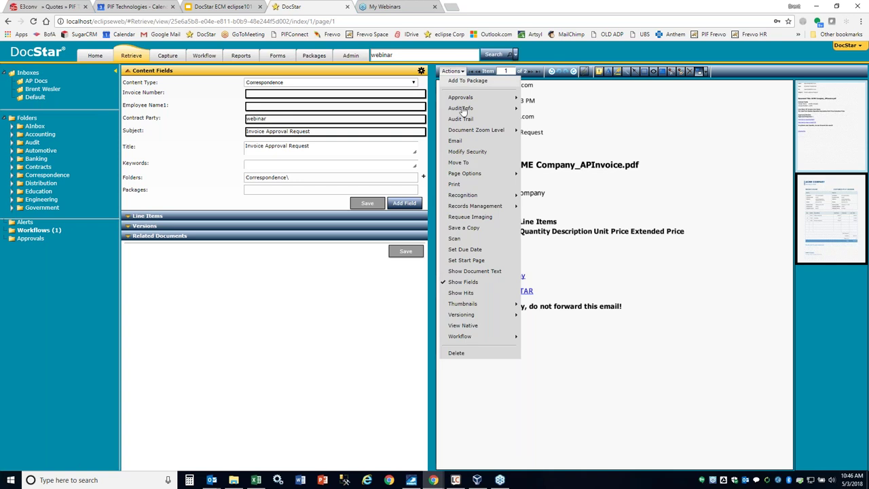
Step: Save a native copy of the Invoice Approval Request, open the .msg, and close it without saving
left_click(474, 229)
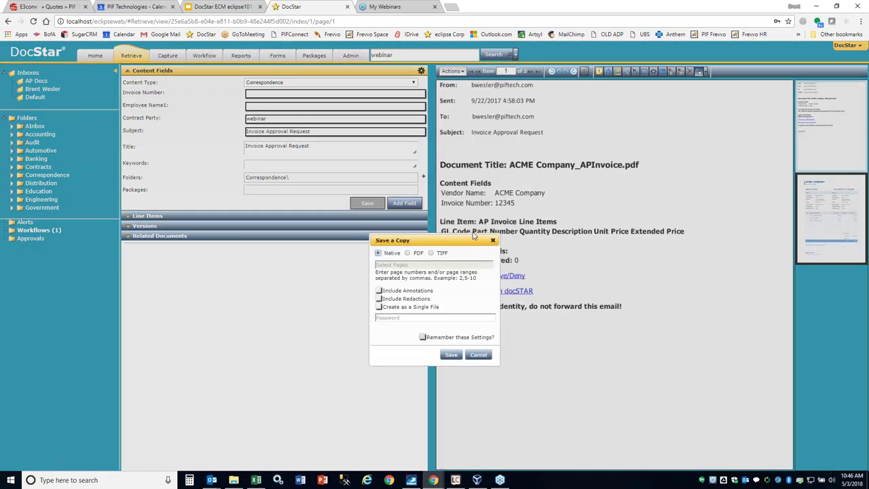
left_click(451, 355)
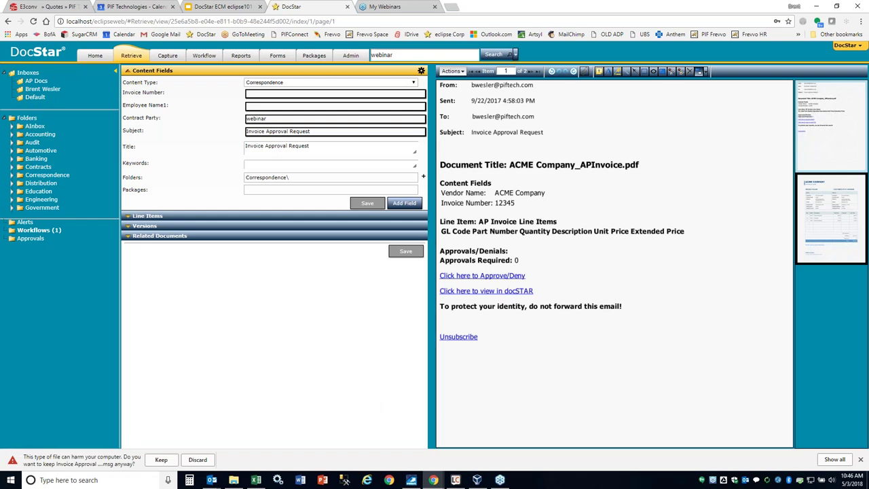
left_click(153, 460)
left_click(41, 460)
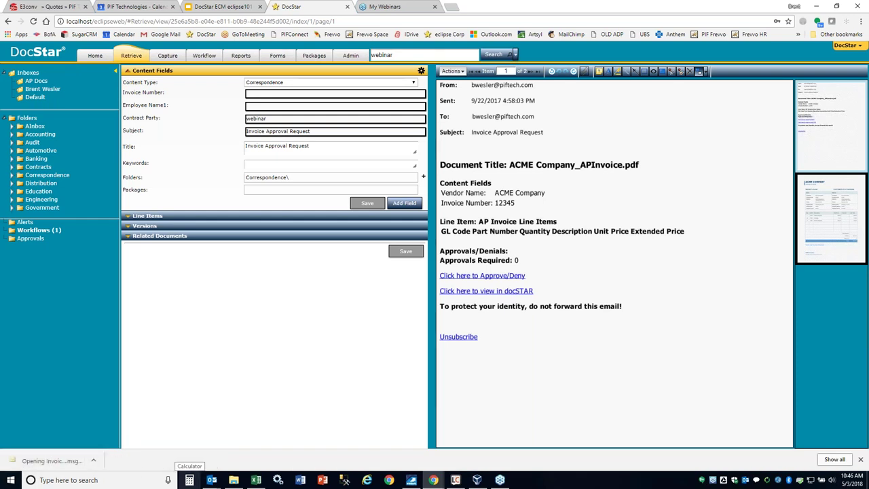
left_click_drag(327, 72, 309, 100)
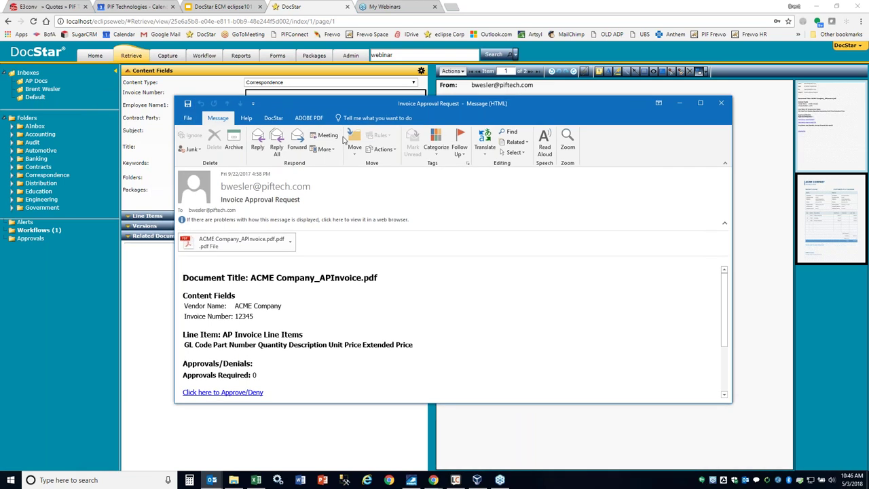
left_click(721, 102)
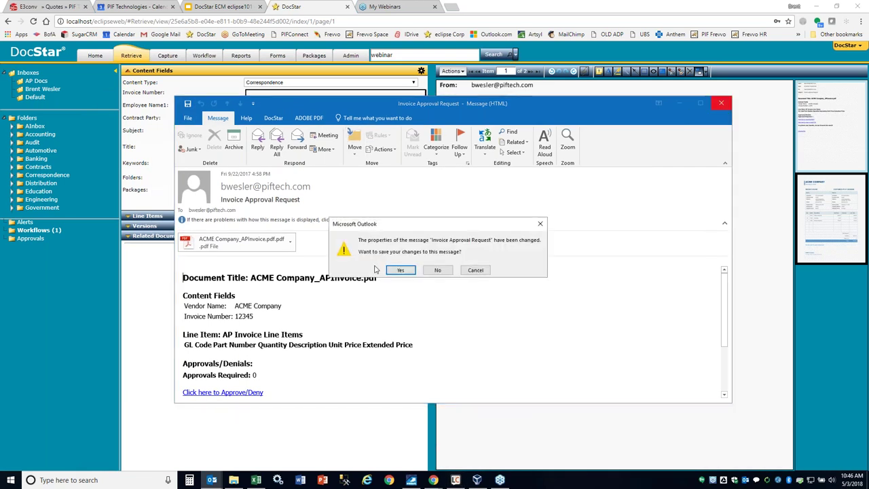
left_click(435, 270)
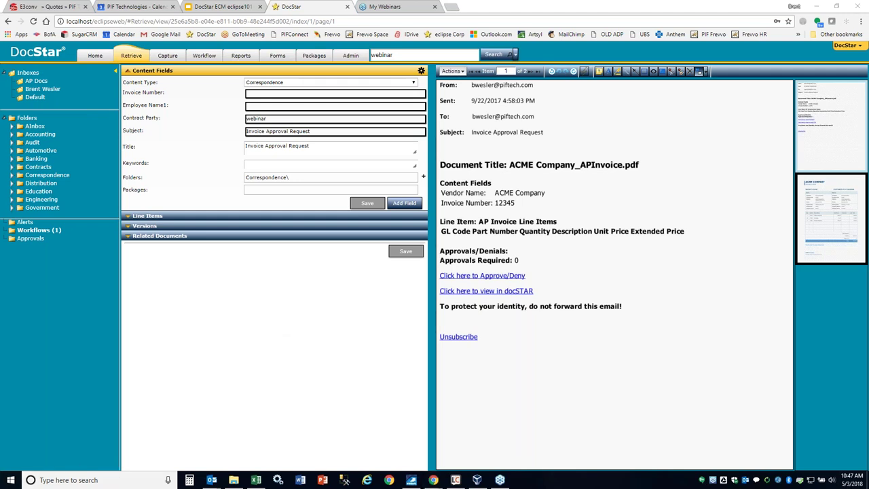
Step: Launch Eclipse SmartLink from a Windows search for 'smart'
left_click(68, 480)
type("smart")
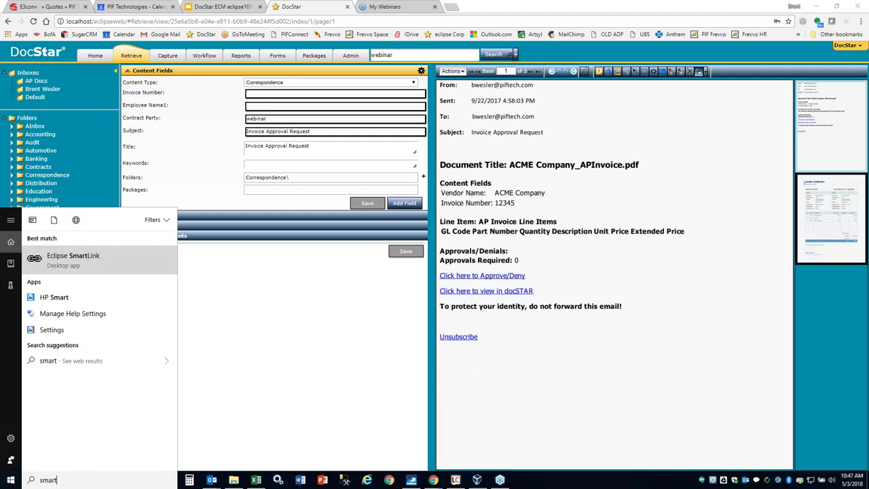
left_click(122, 256)
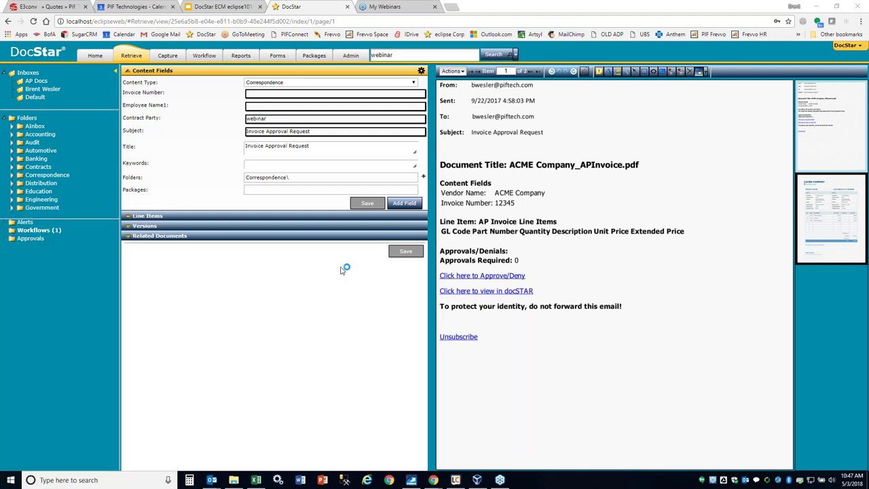
Step: Minimize Chrome and open PIF NDA.doc from Word's taskbar jump list
left_click(815, 5)
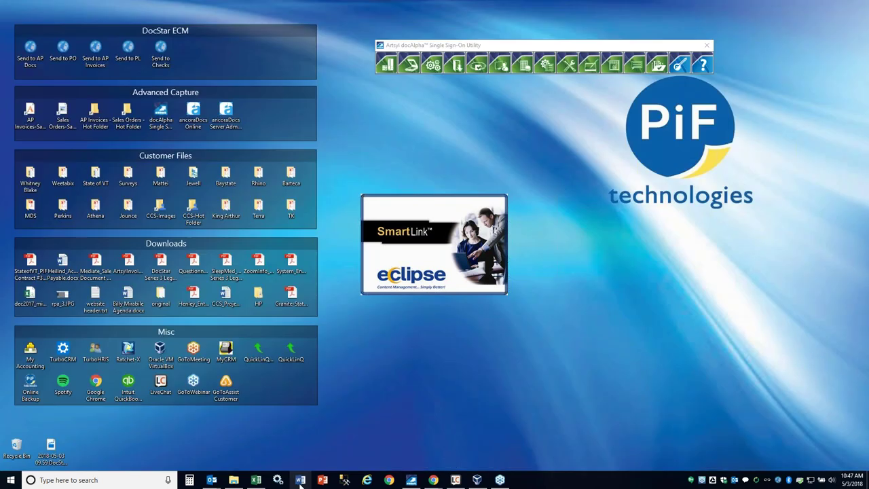
right_click(301, 484)
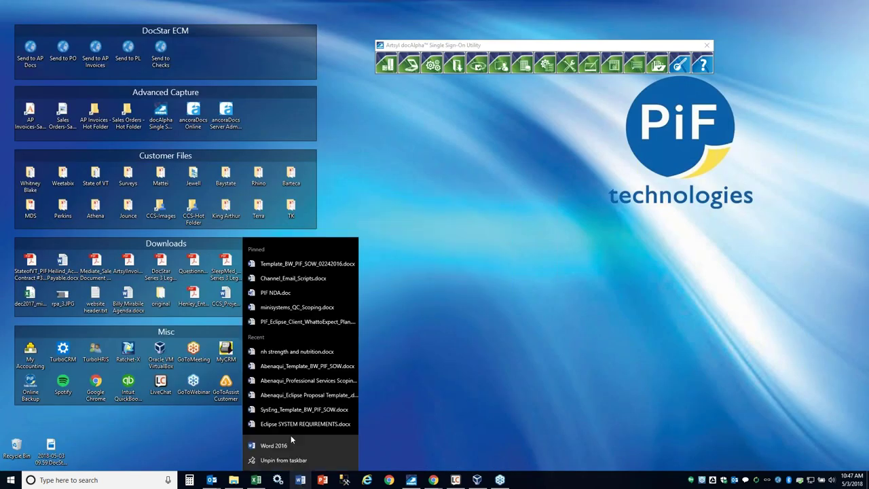
left_click(608, 146)
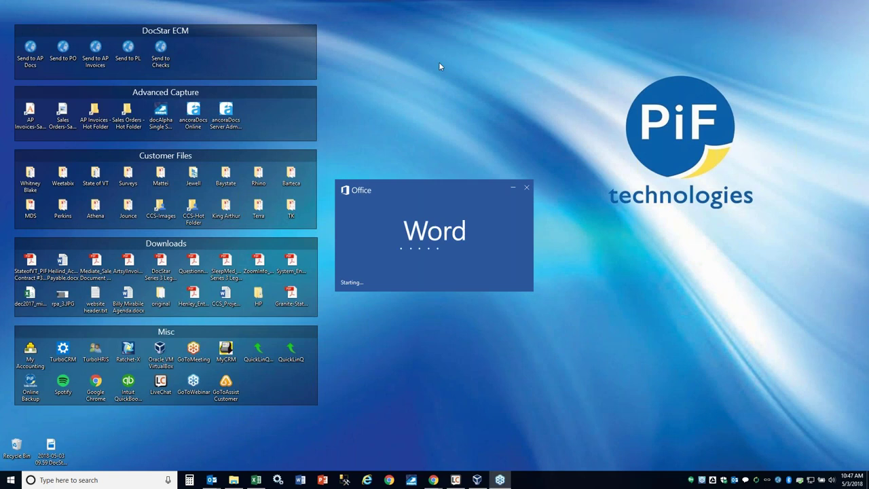
Step: Close Word's Navigation pane and choose Save to DocStar on the DocStar ribbon tab
double_click(439, 64)
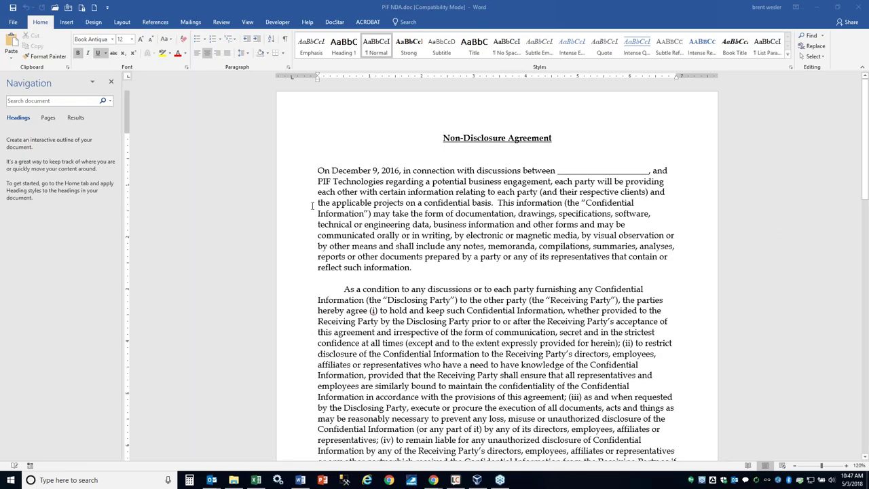
left_click(112, 82)
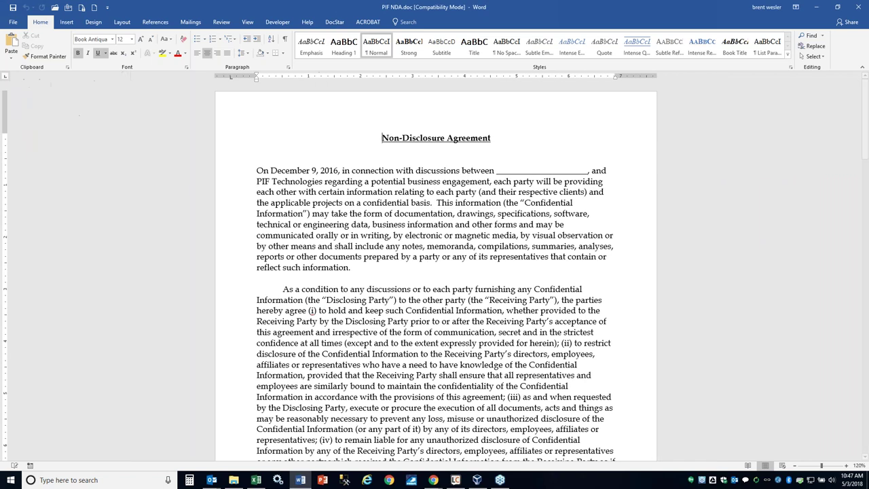
left_click(336, 21)
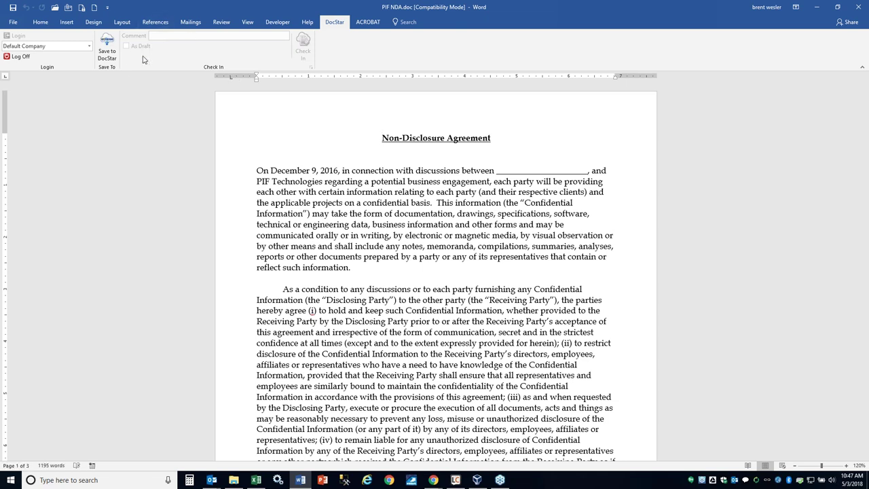
left_click(107, 49)
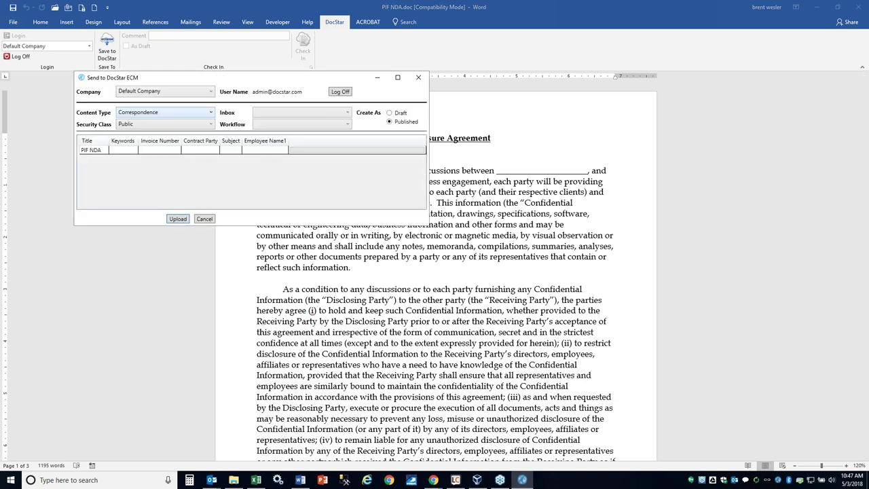
Step: Upload the PIF NDA as a Contracts document with Contract Party 'webinar'
left_click(169, 114)
scroll(154, 160, "up", 3)
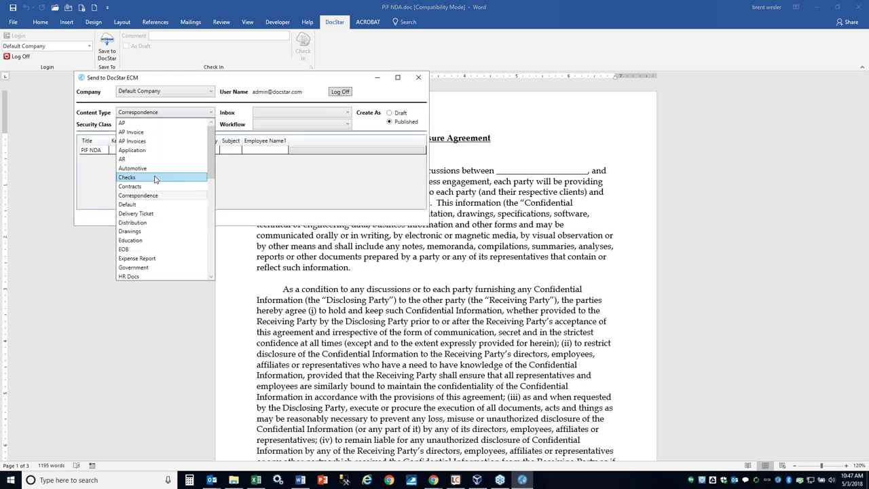
left_click(158, 186)
left_click(198, 150)
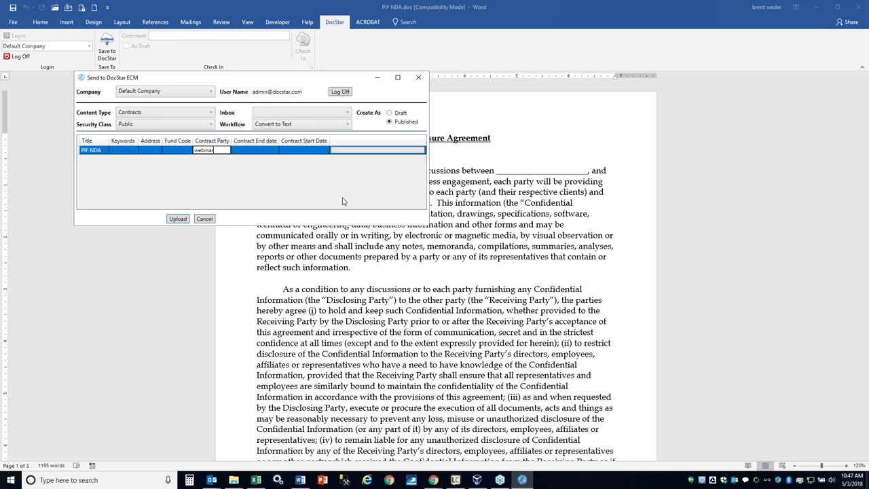
left_click(179, 218)
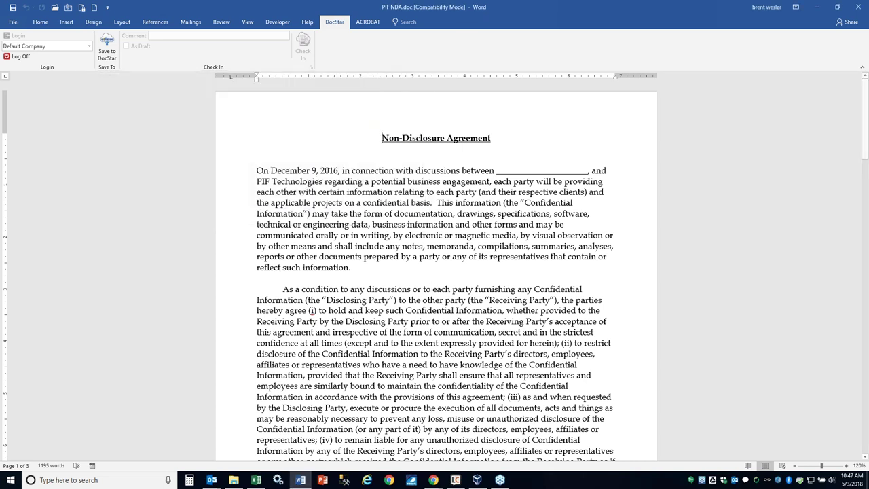
Step: Send the PIF NDA to DocStar again as a Contracts document created as a draft
left_click(107, 46)
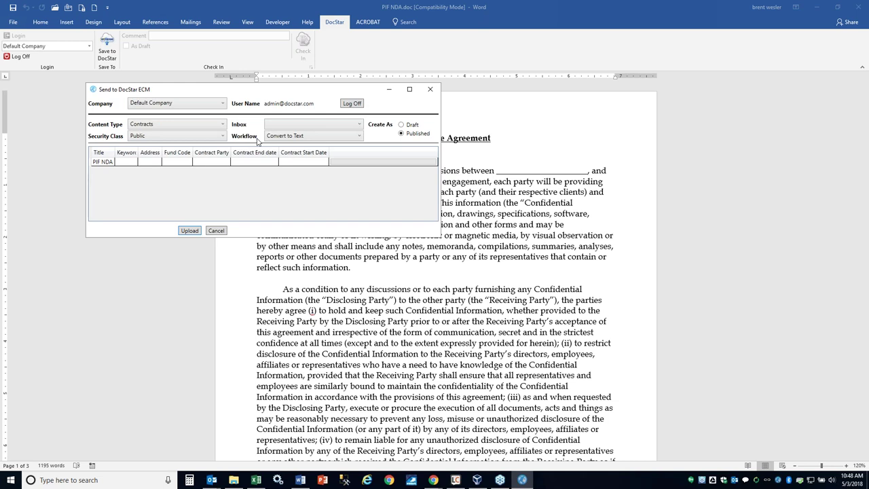
left_click(200, 126)
left_click(197, 143)
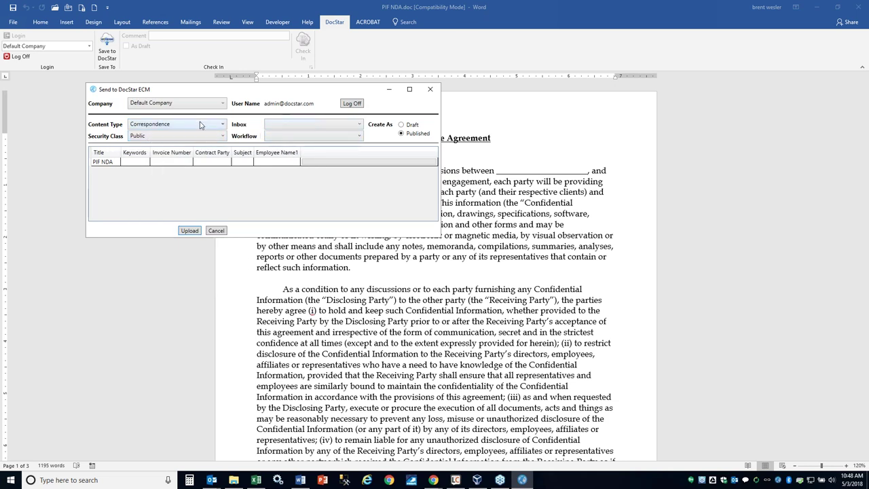
left_click(181, 125)
scroll(178, 146, "up", 3)
left_click(170, 189)
left_click(412, 124)
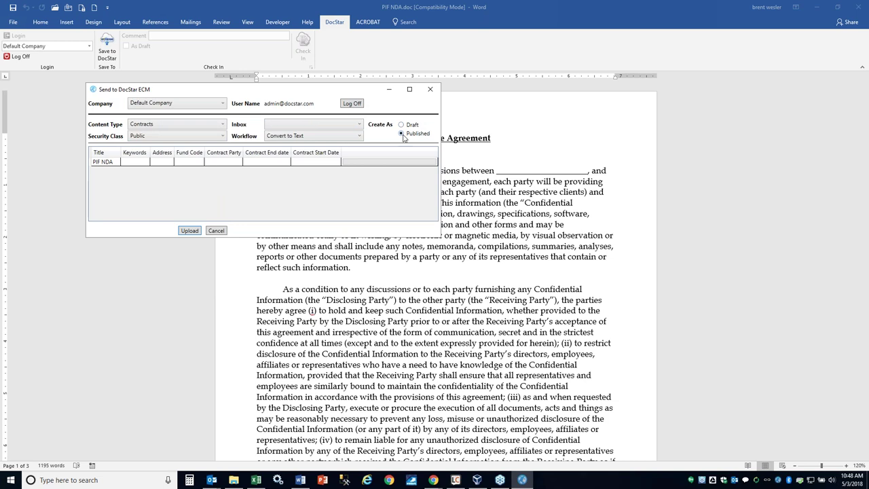
left_click(190, 231)
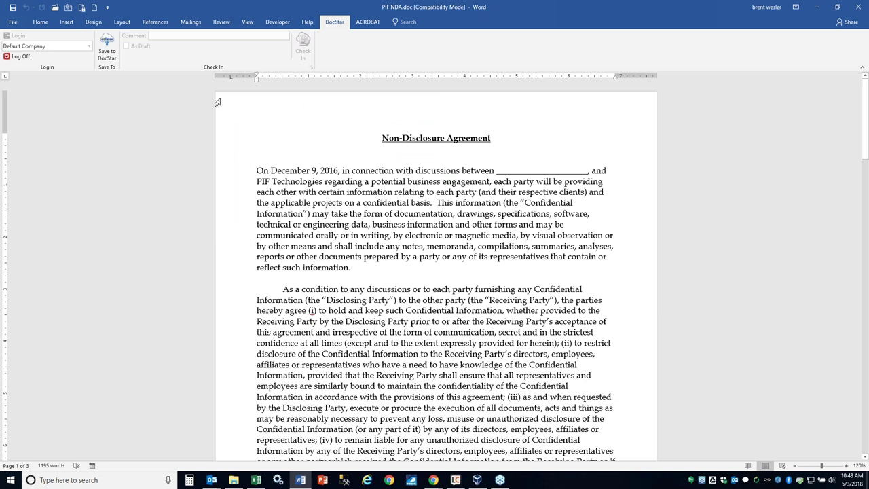
Step: Return to DocStar and open the PIF NDA record from the Retrieve search results
left_click(817, 7)
mouse_move(429, 480)
left_click(393, 443)
left_click(493, 54)
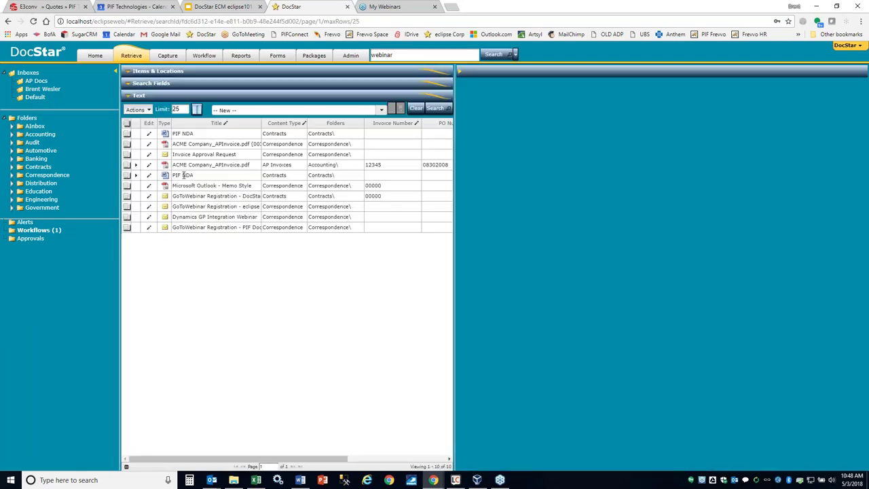
left_click(208, 136)
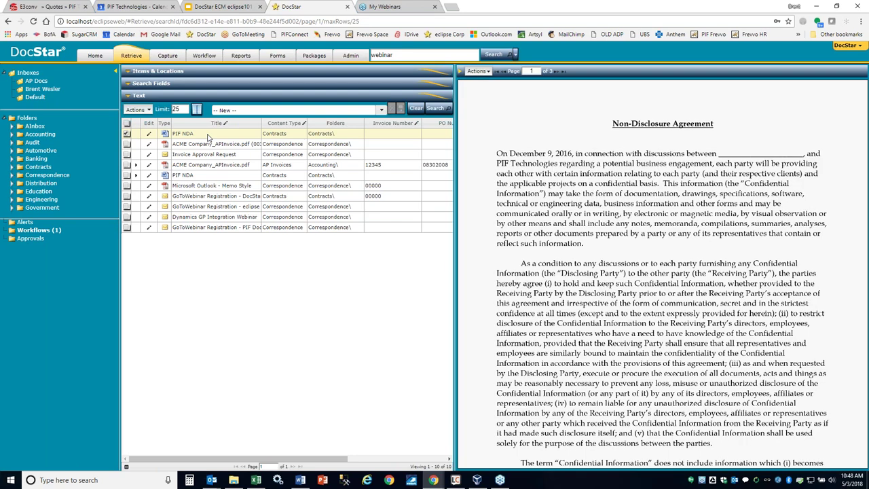
double_click(207, 134)
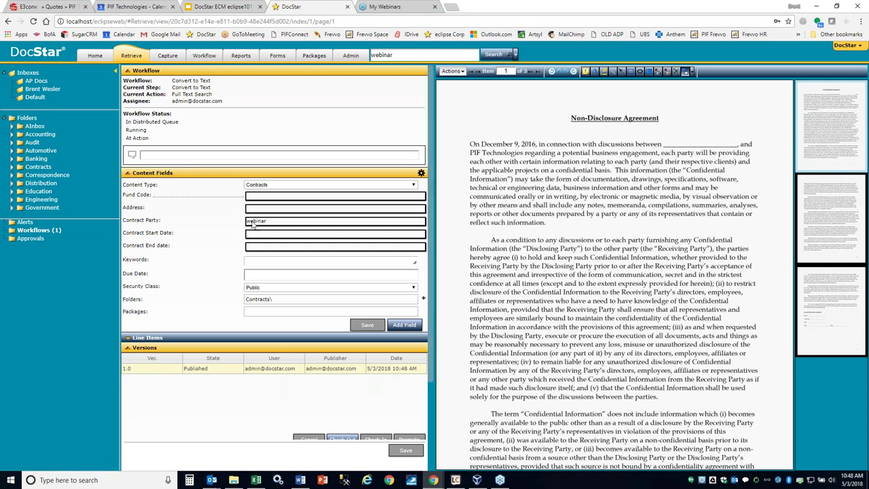
Step: Close the NDA in Word, then check out the PIF NDA to create draft version 1.1
scroll(227, 390, "down", 1)
scroll(240, 387, "down", 1)
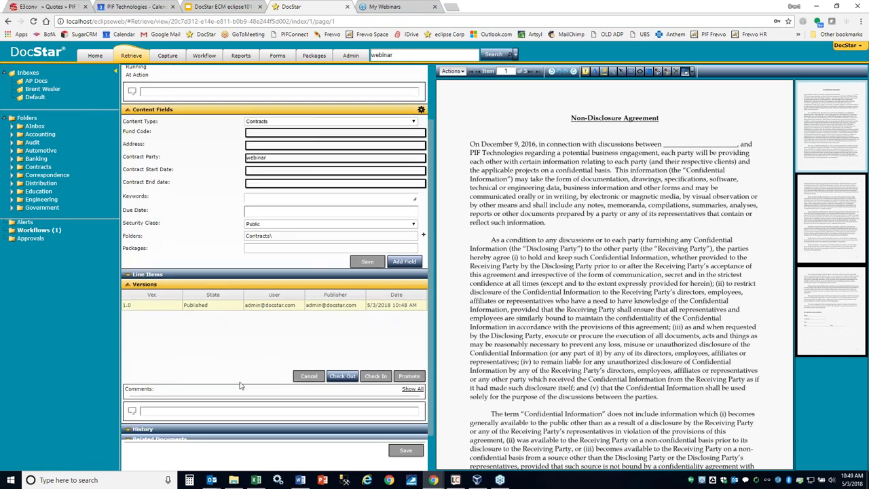
left_click(299, 480)
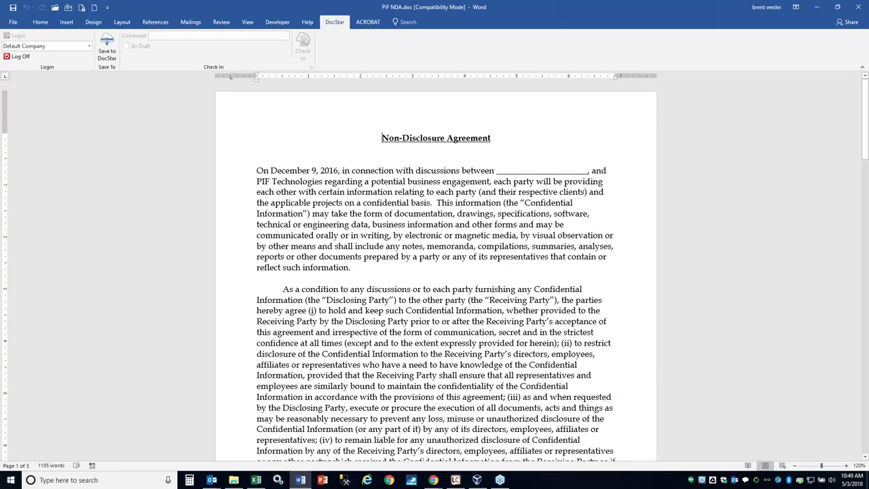
left_click(857, 6)
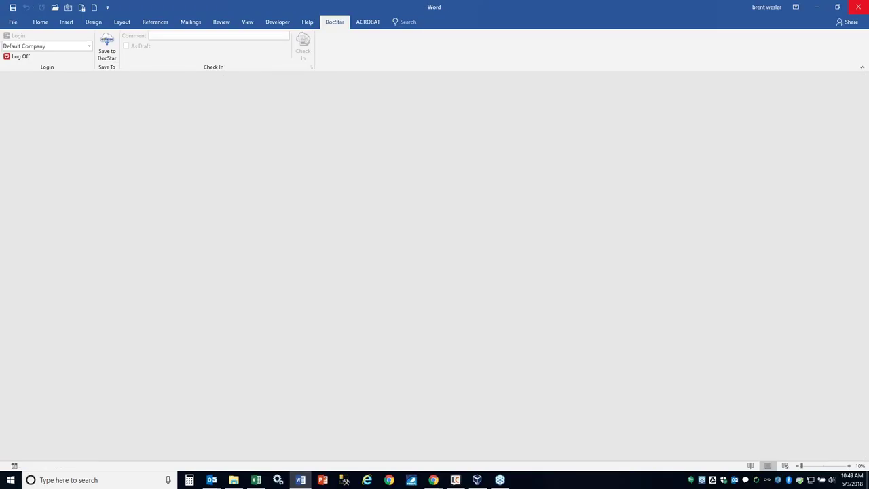
left_click(858, 7)
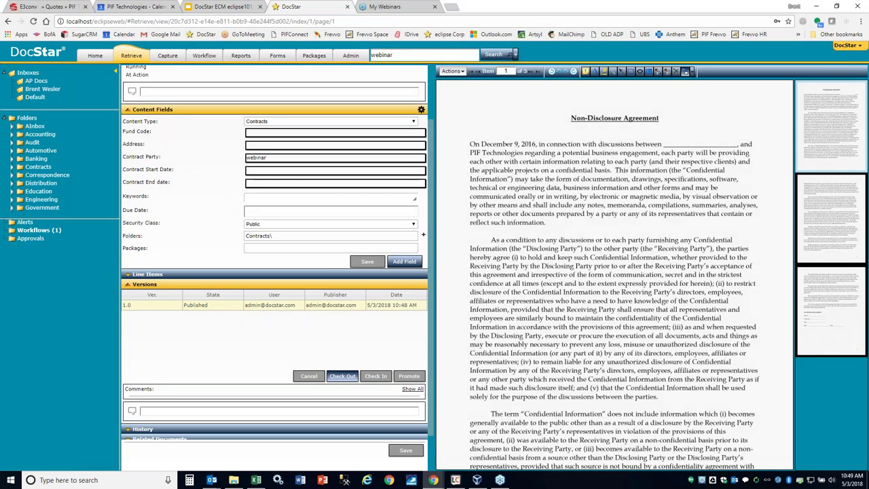
left_click(342, 375)
left_click(479, 312)
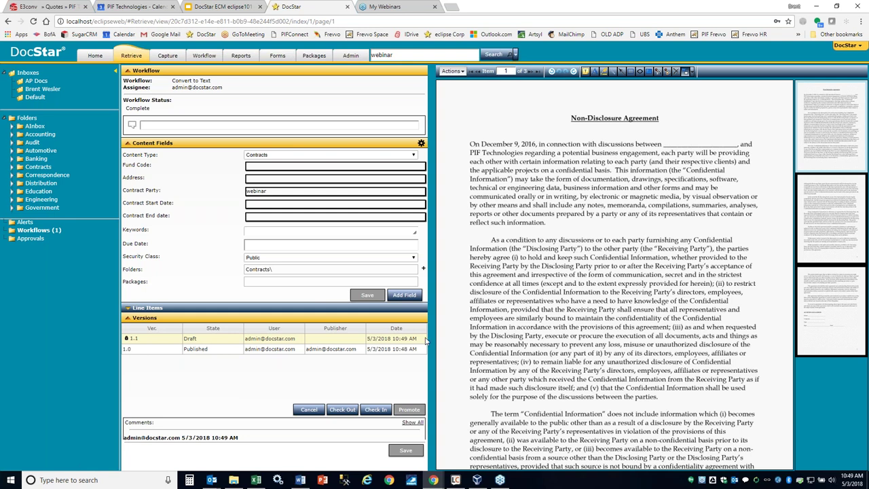
Step: In the NDA, fill the party name with 'abc company' and change 2016 to 2018
left_click(298, 480)
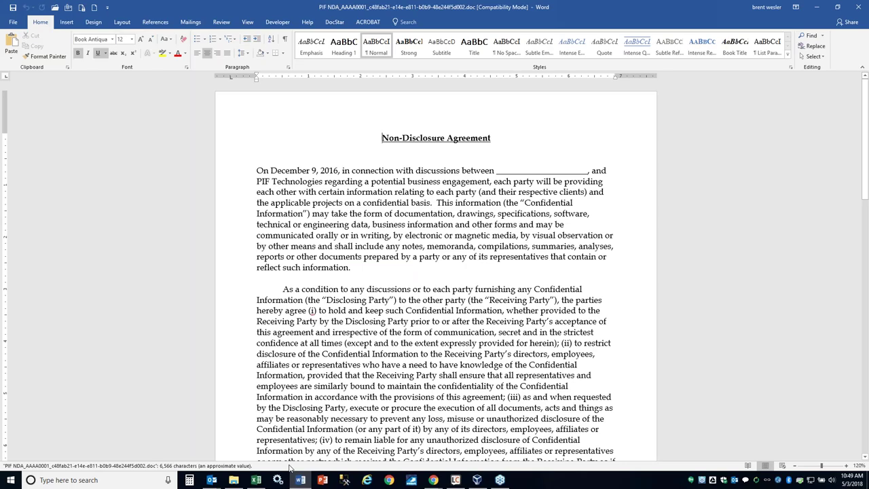
left_click_drag(587, 171, 495, 169)
type("abc")
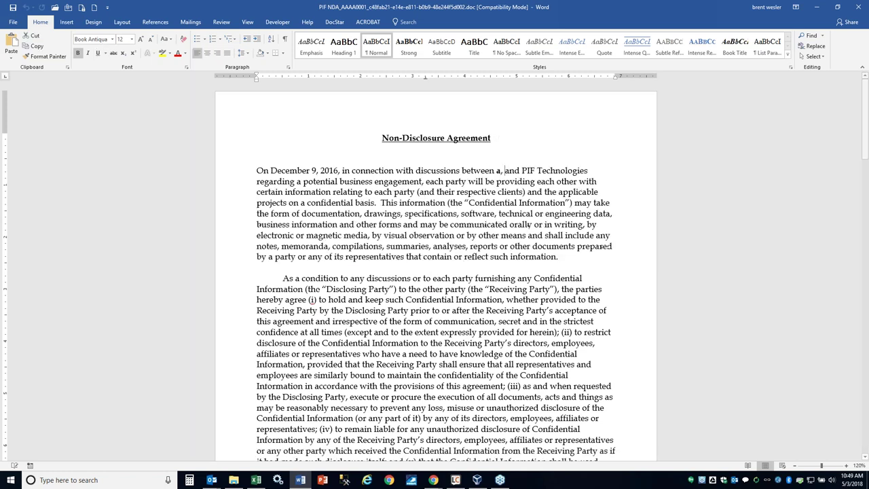
type(" company")
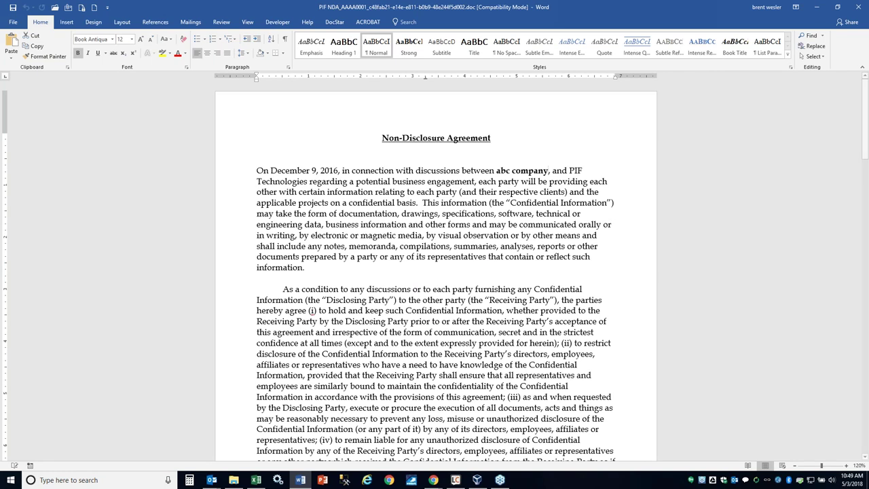
left_click_drag(338, 170, 333, 170)
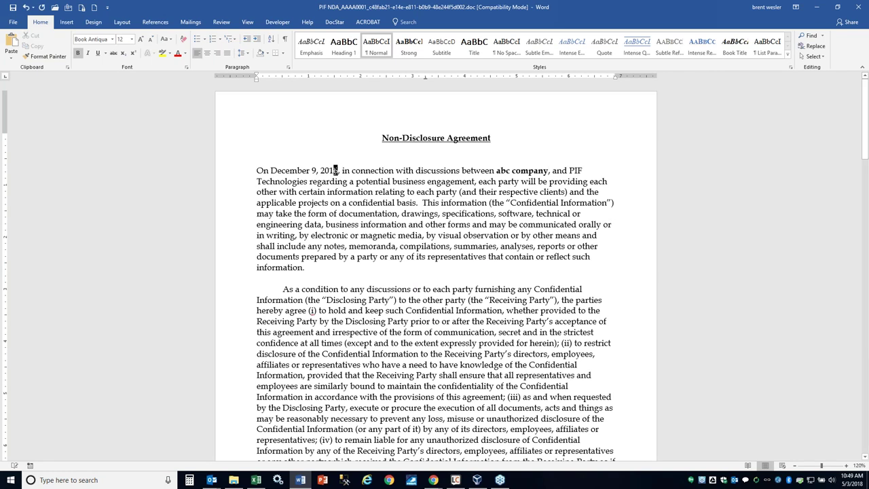
type("8")
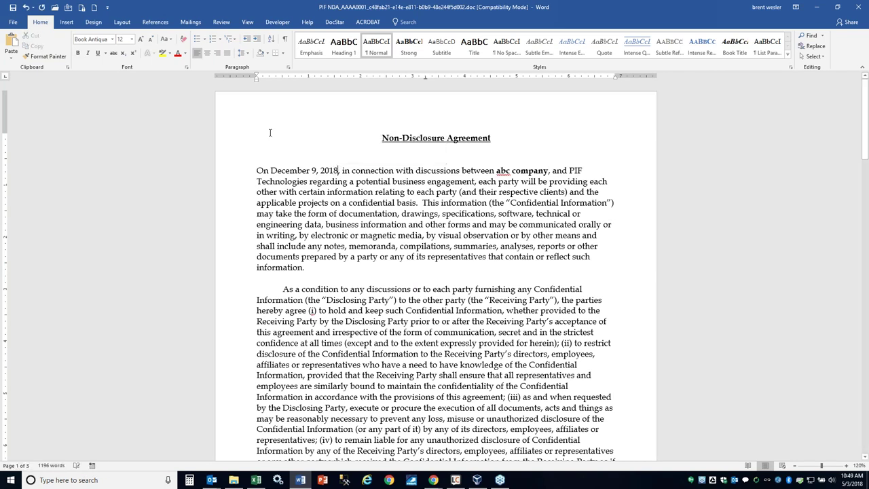
Step: Check the NDA into DocStar with comment 'made change to company and dartne', then close it
left_click(336, 22)
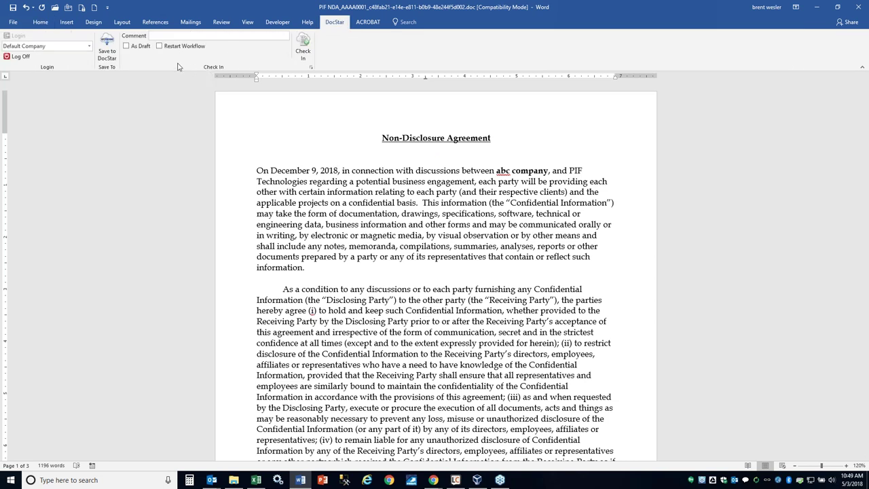
left_click(203, 36)
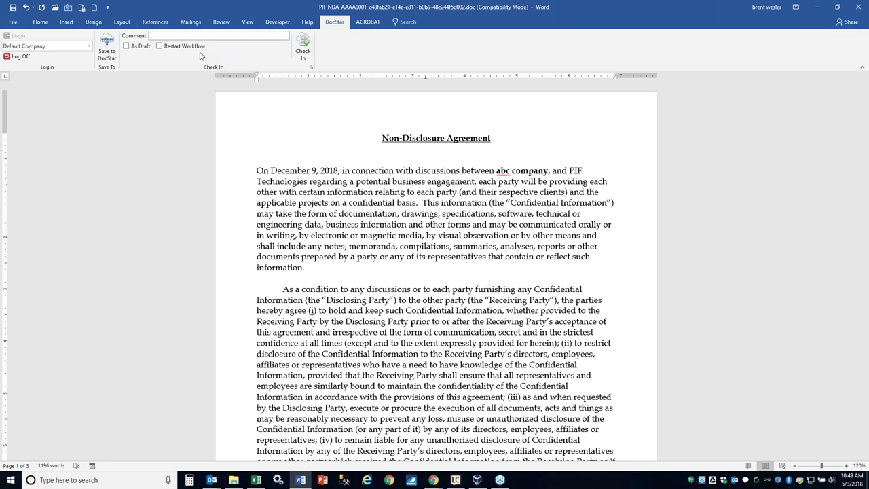
type("made change to company and dartne")
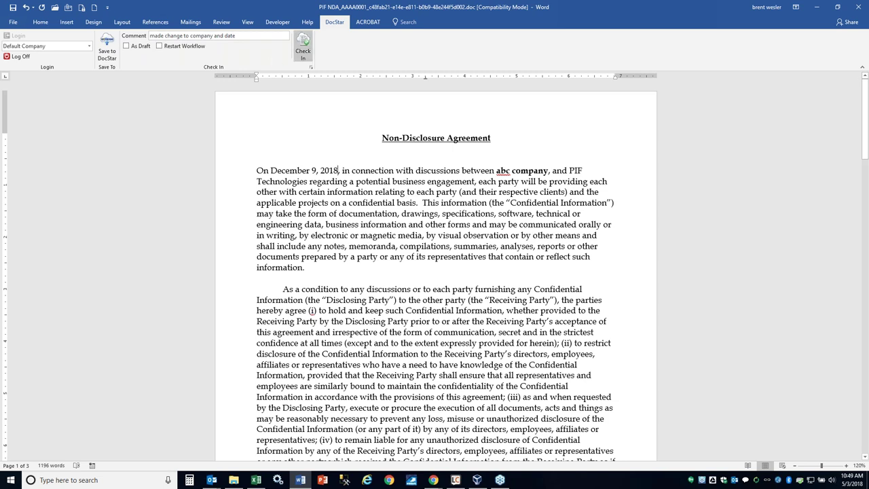
left_click(303, 51)
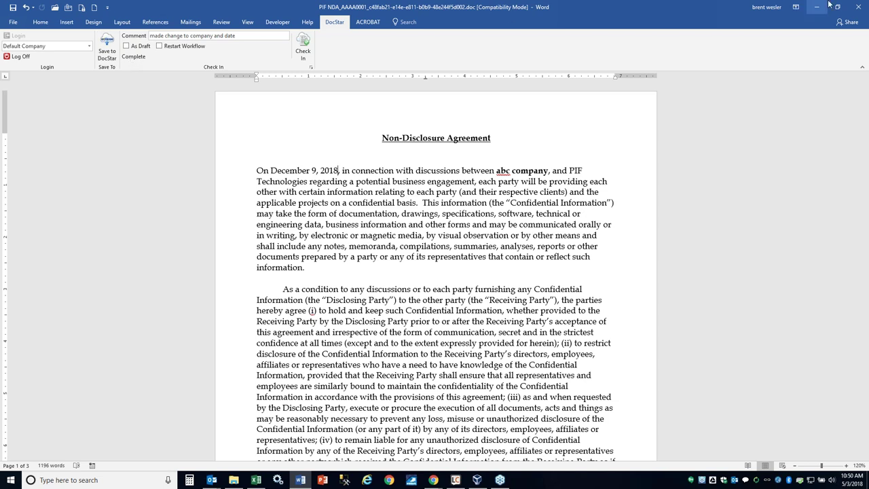
left_click(858, 7)
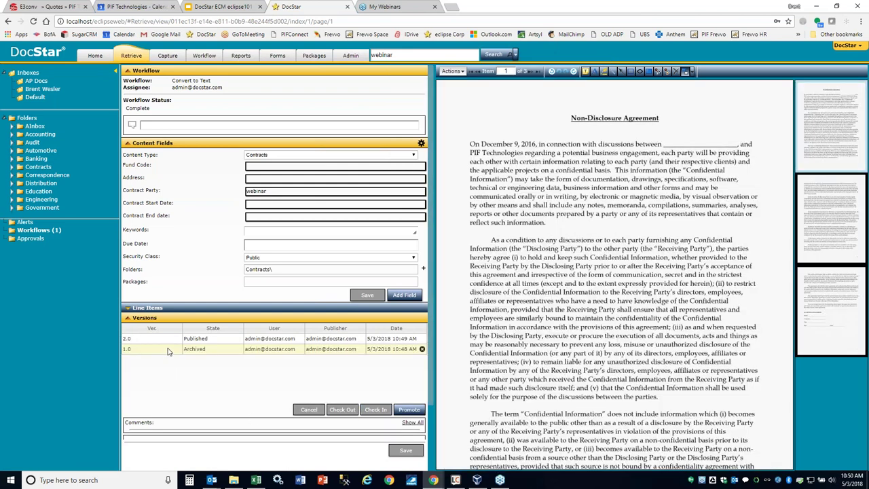
Step: Compare NDA versions 2.0 and 1.0 in the Versions pane, then minimize the browser
left_click(162, 340)
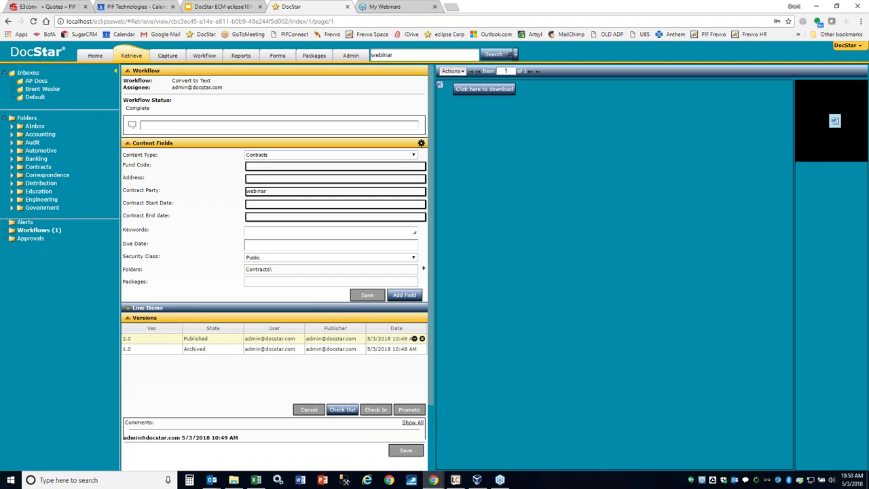
left_click(161, 352)
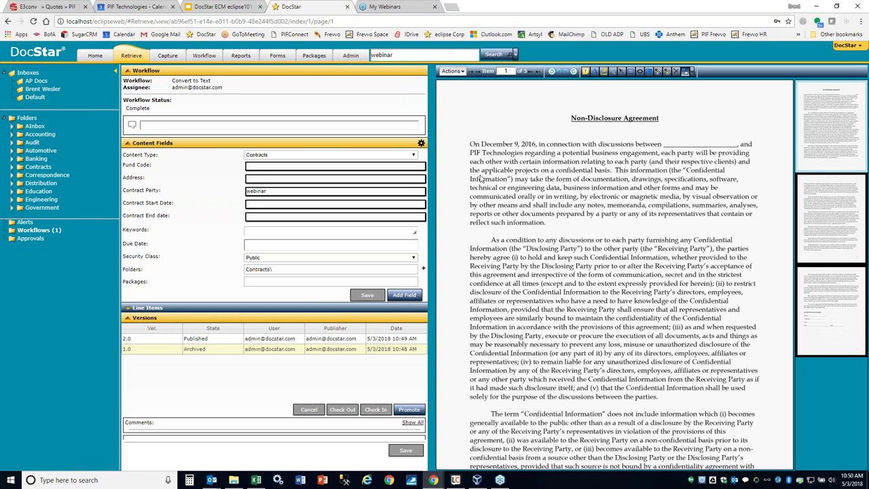
left_click(140, 342)
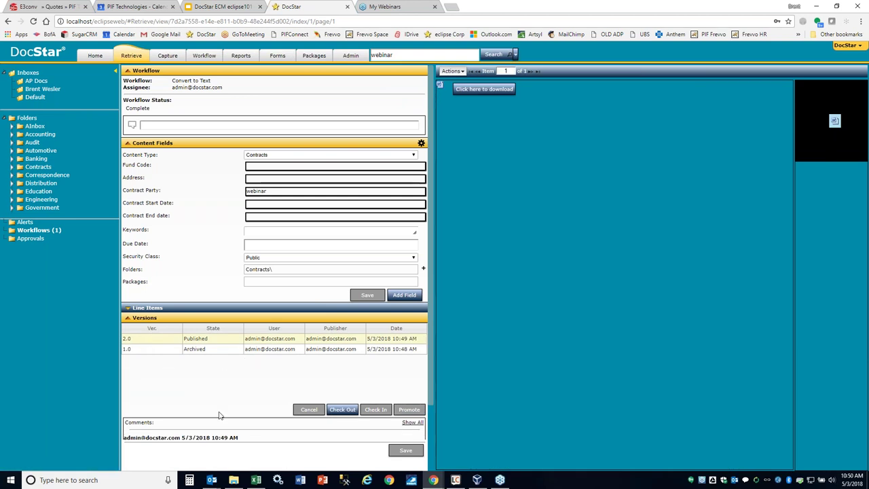
scroll(219, 413, "down", 1)
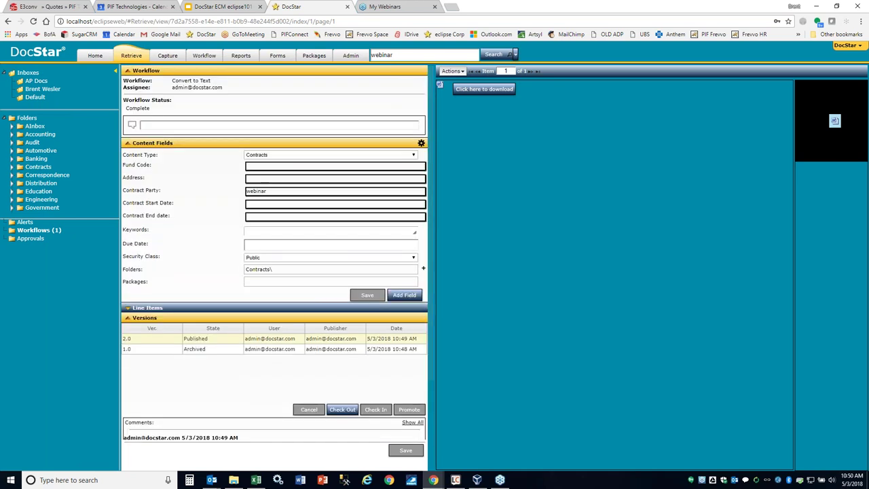
left_click(392, 55)
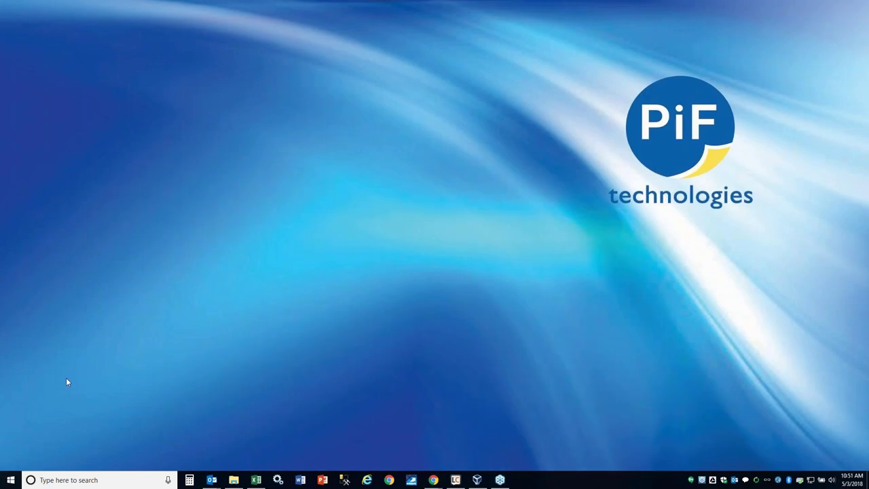
Step: Launch TurboCRM, reposition its window, and step forward then back to the Acme Company record
double_click(65, 377)
double_click(79, 355)
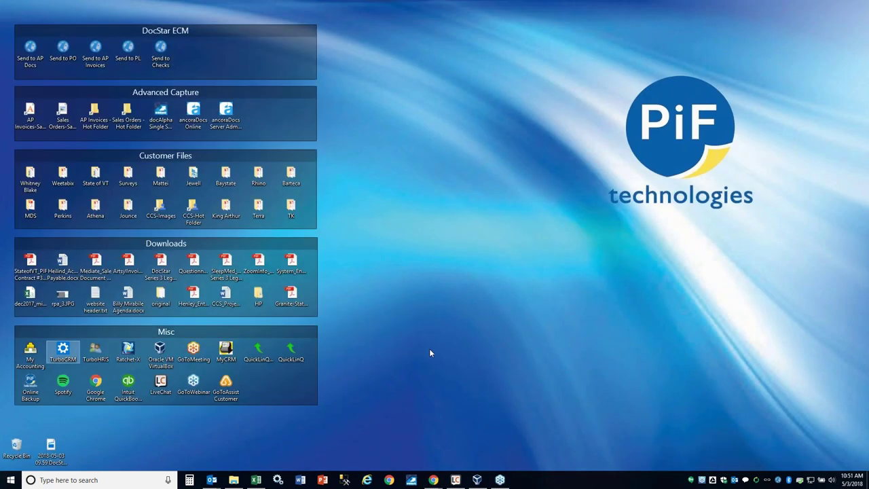
left_click_drag(214, 94, 476, 169)
left_click(312, 423)
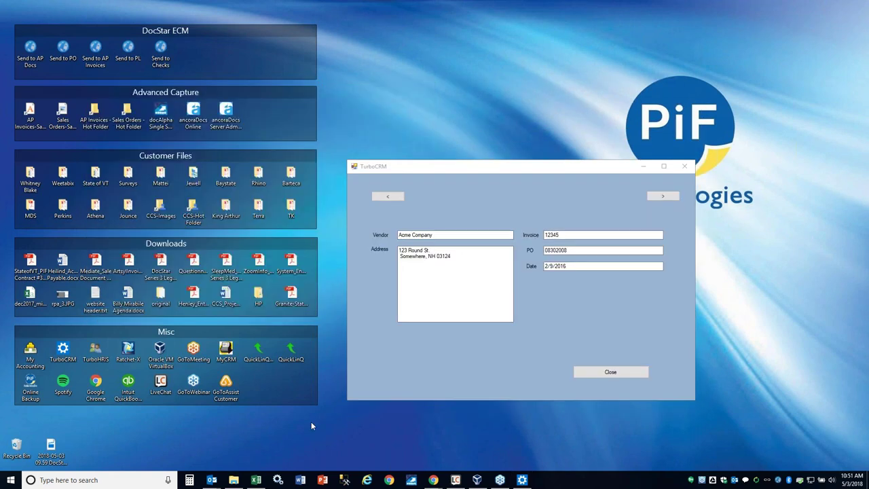
double_click(312, 423)
left_click_drag(405, 165, 224, 139)
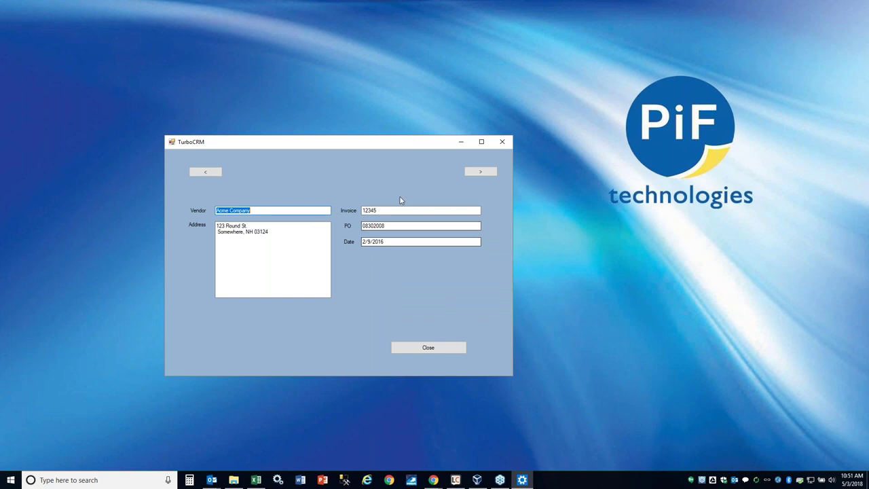
left_click(483, 172)
left_click(205, 172)
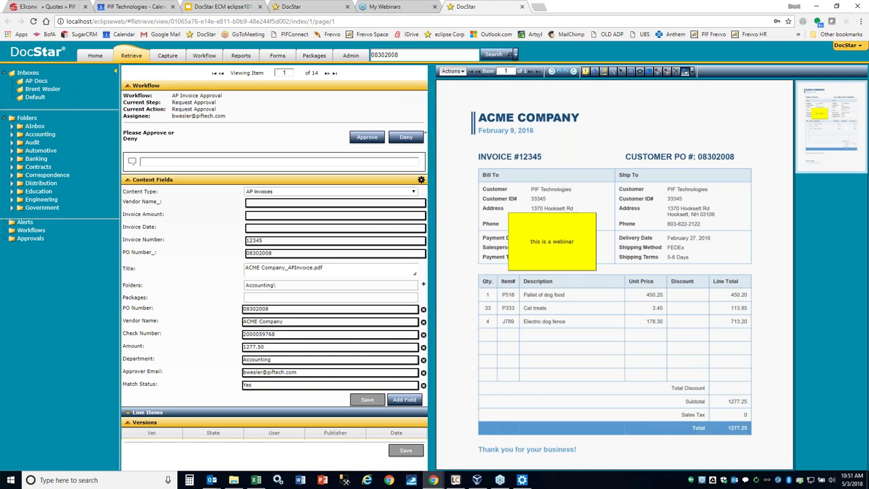
Step: View the second matching Acme invoice, then close the DocStar and My Webinars tabs
left_click(326, 73)
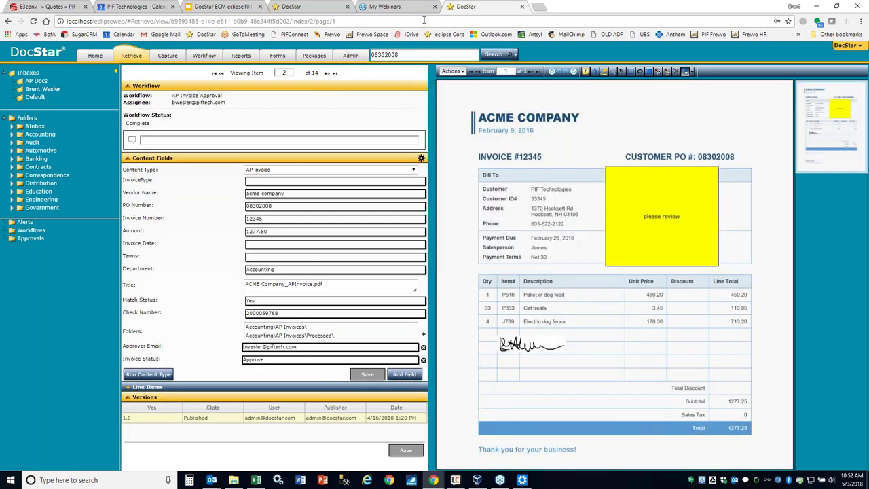
left_click(521, 6)
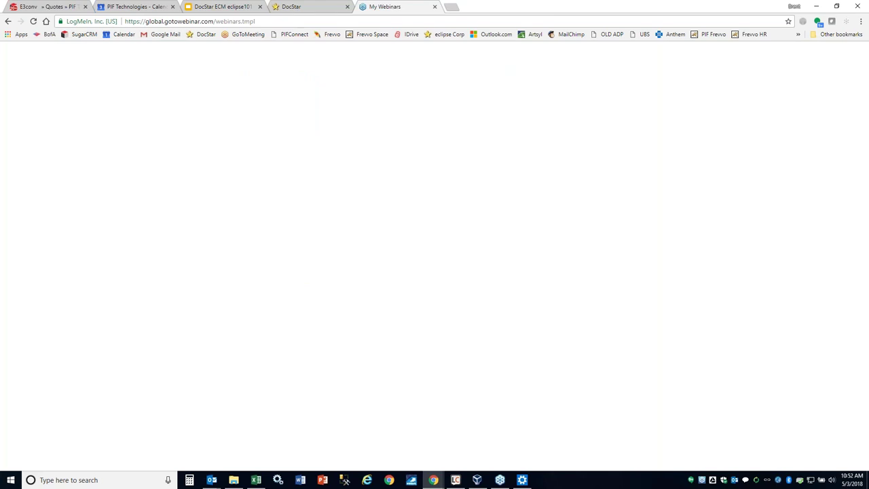
left_click(435, 6)
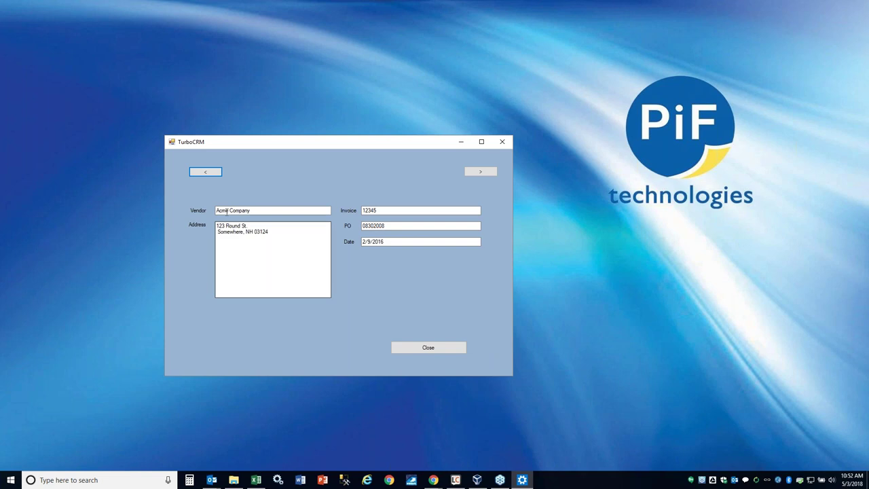
Step: Move the TurboCRM window to the left edge of the screen
left_click(769, 480)
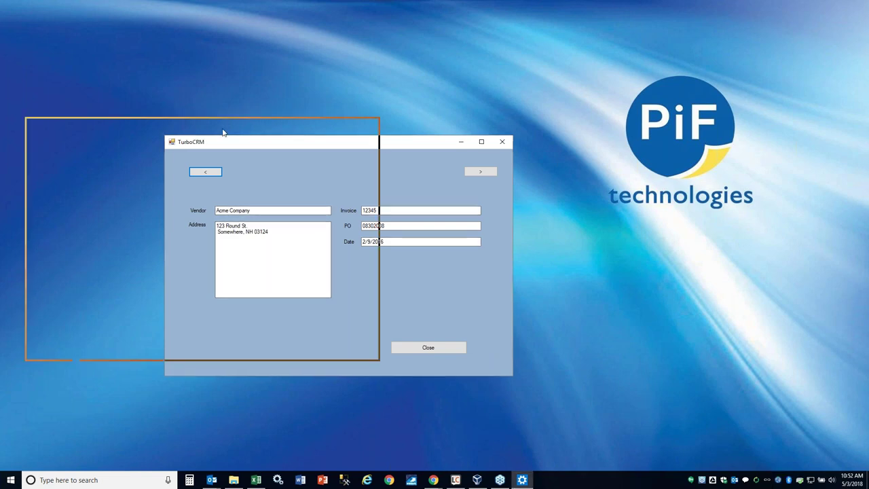
left_click_drag(222, 132, 45, 118)
left_click(433, 265)
Step: In SmartLink settings, replace {po} with {vendor} in the lookup command line and save
right_click(770, 482)
left_click(757, 463)
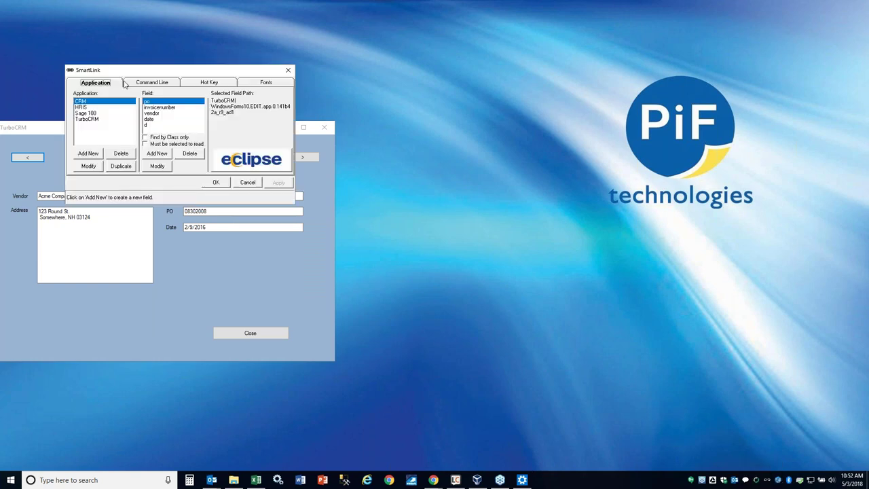
left_click_drag(117, 73, 455, 157)
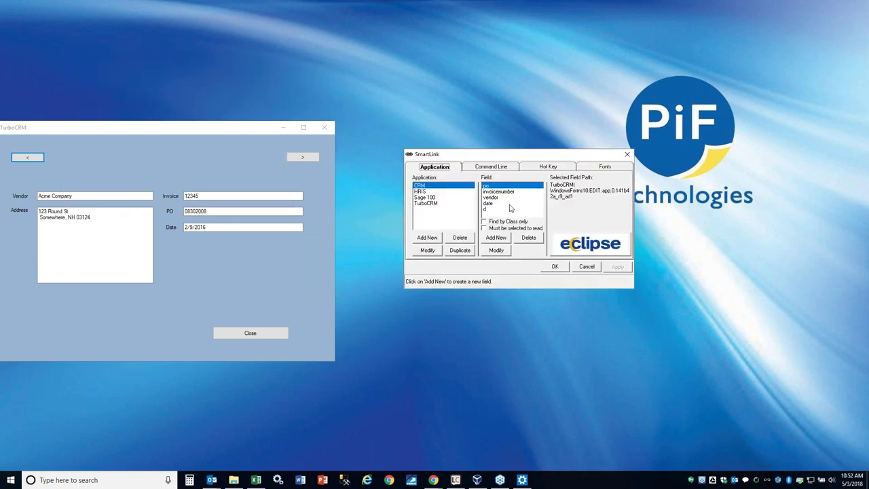
left_click(502, 170)
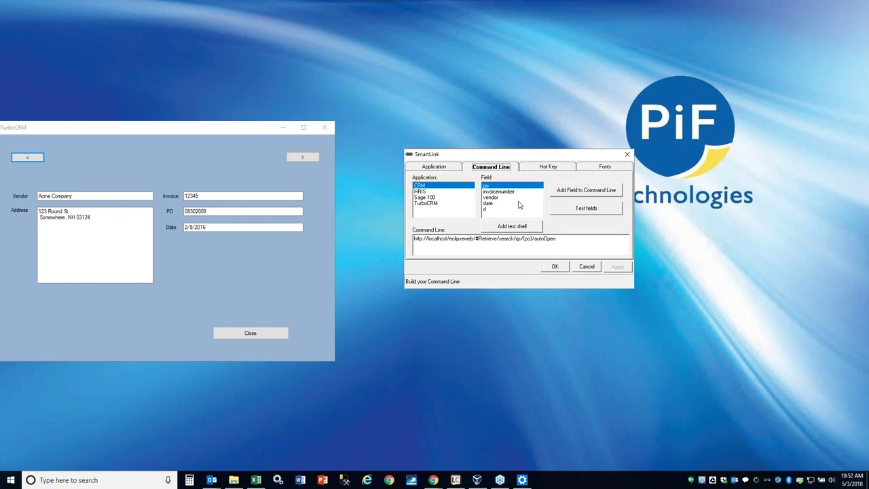
left_click(488, 198)
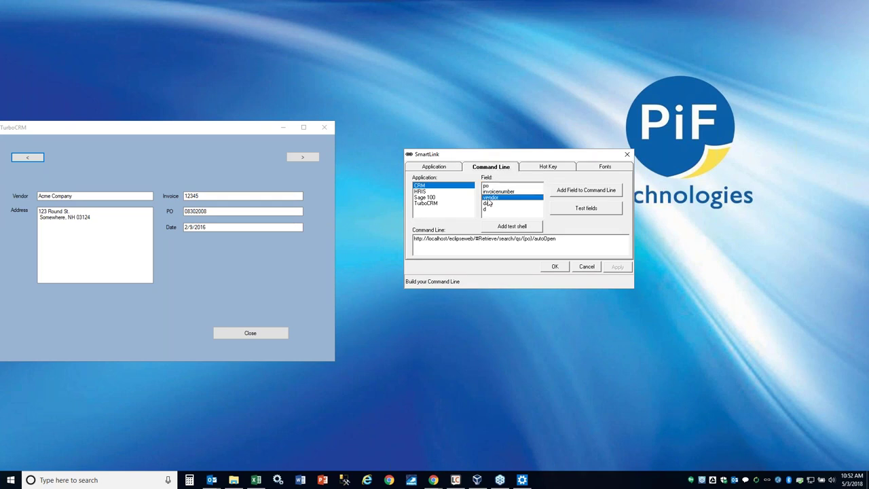
left_click_drag(532, 240, 525, 240)
type("vendo")
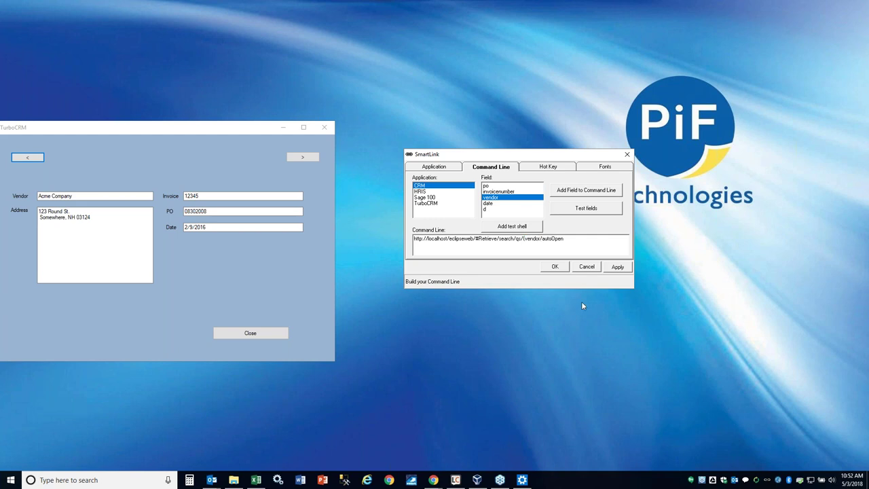
type("r}")
left_click(617, 267)
left_click(555, 266)
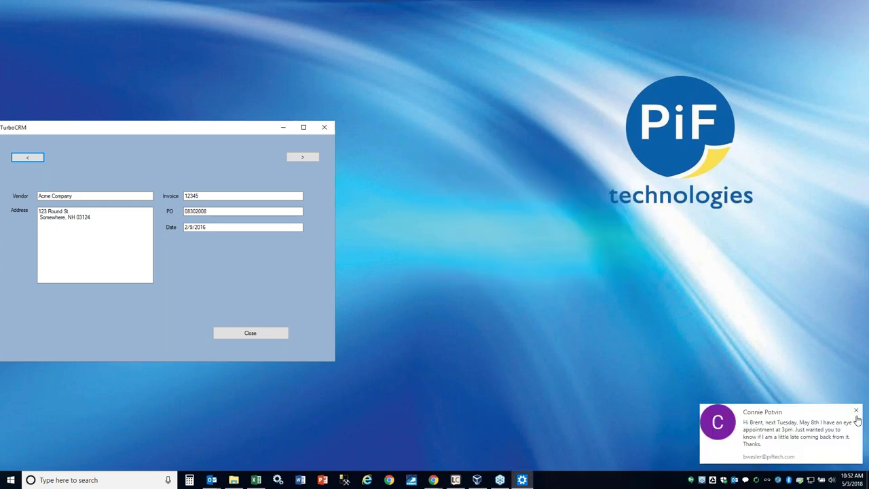
Step: Test the vendor lookup with Ctrl+Shift+S from the Acme Company record, dismissing the licence warning
left_click(855, 412)
left_click_drag(156, 133, 379, 153)
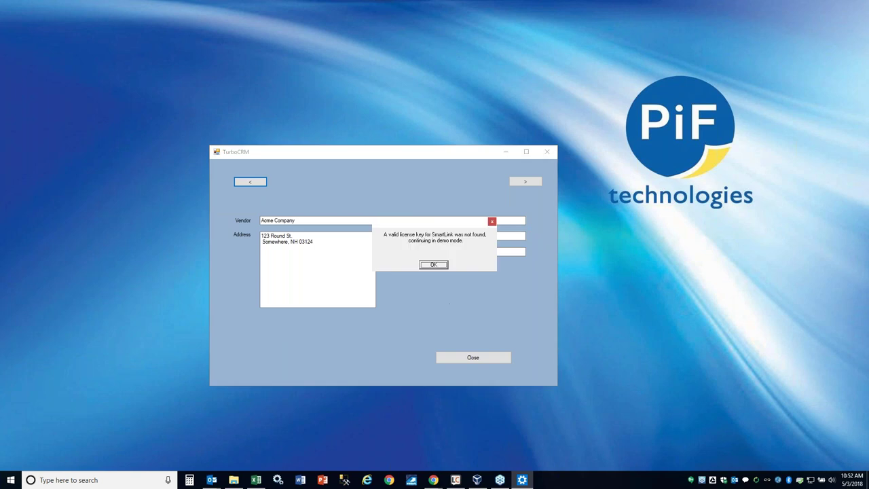
key("ctrl+shift+s")
left_click(429, 266)
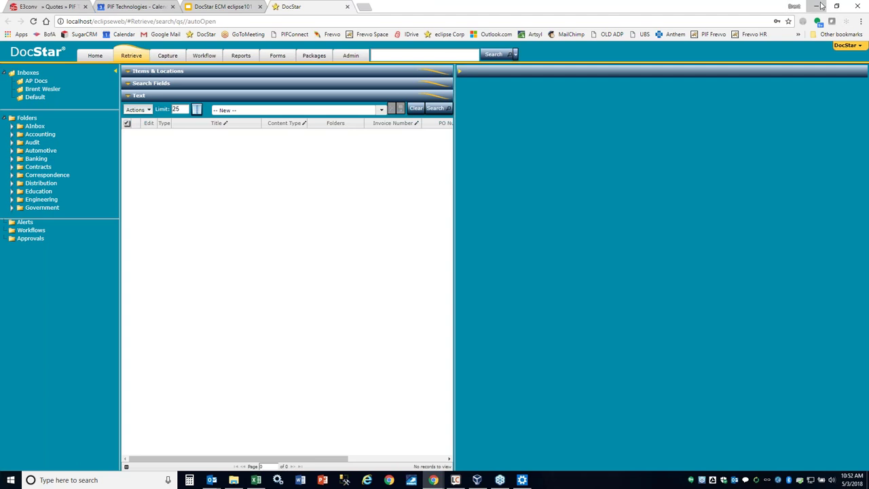
left_click(820, 6)
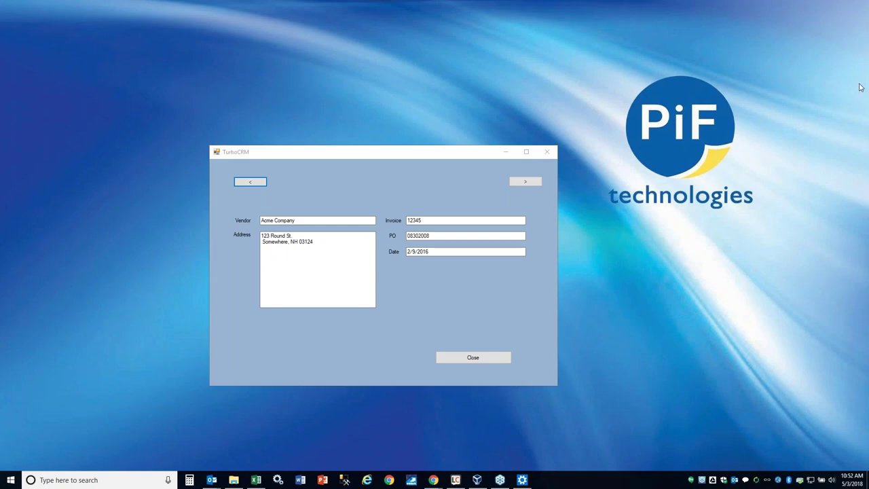